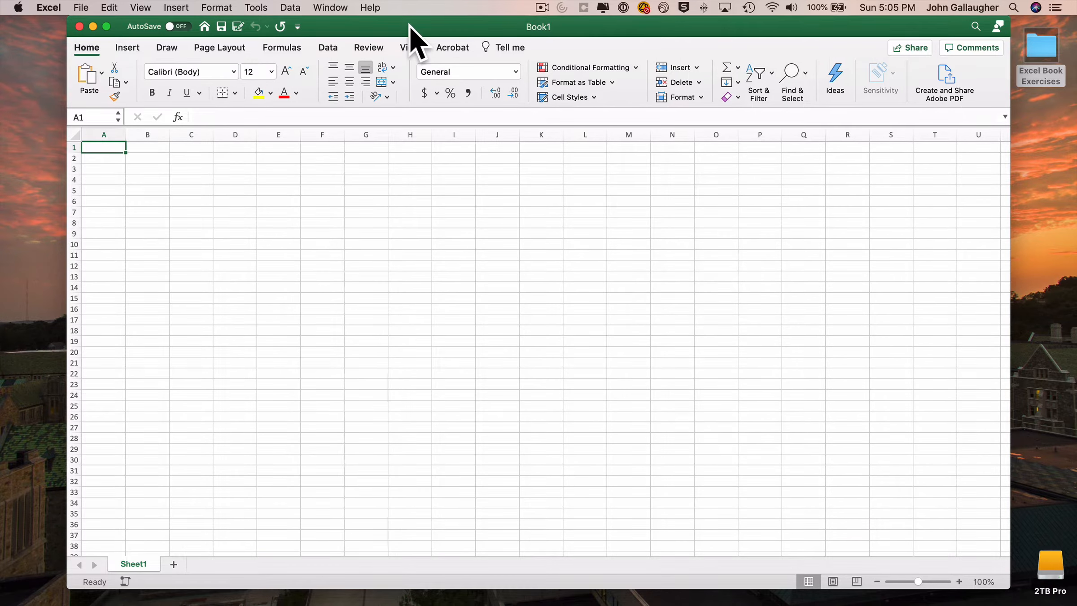
# - Maximize the workbook window and set the sheet zoom to 200%
pyautogui.doubleClick(408, 25)
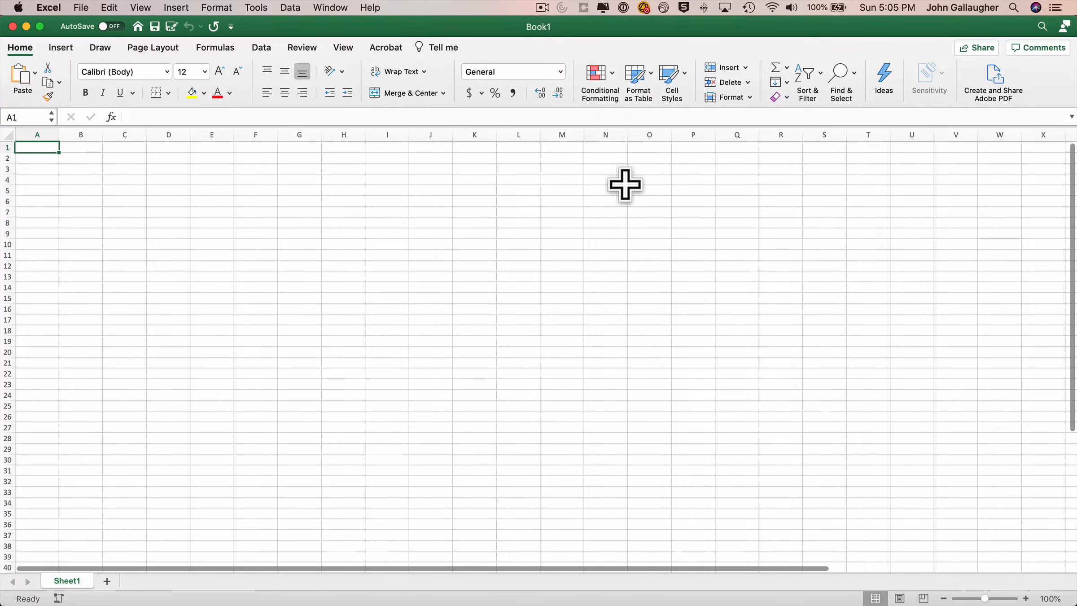
pyautogui.click(1050, 598)
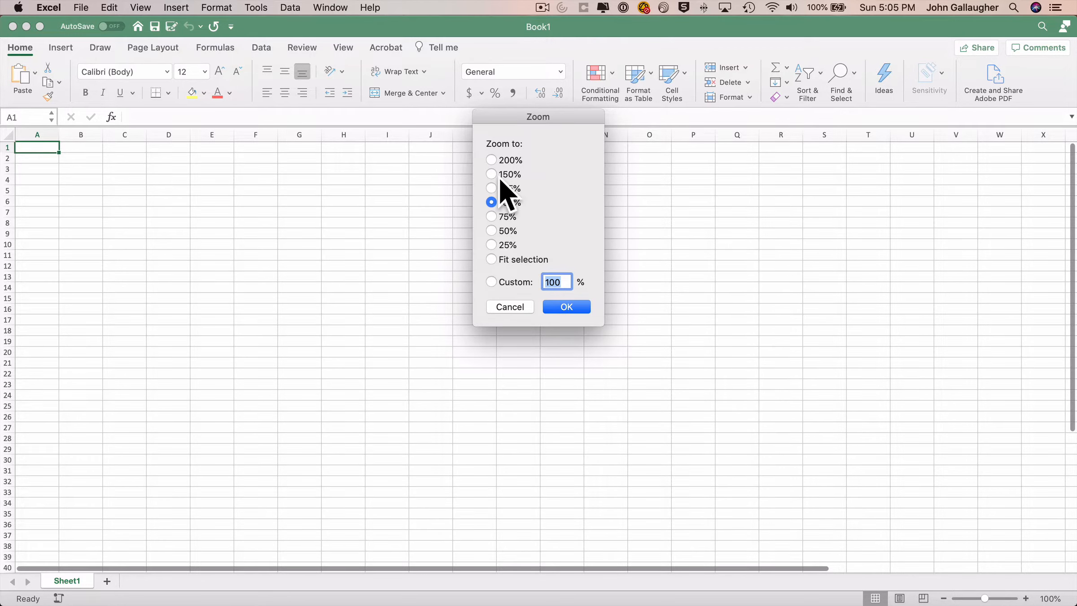
pyautogui.click(498, 161)
pyautogui.click(568, 307)
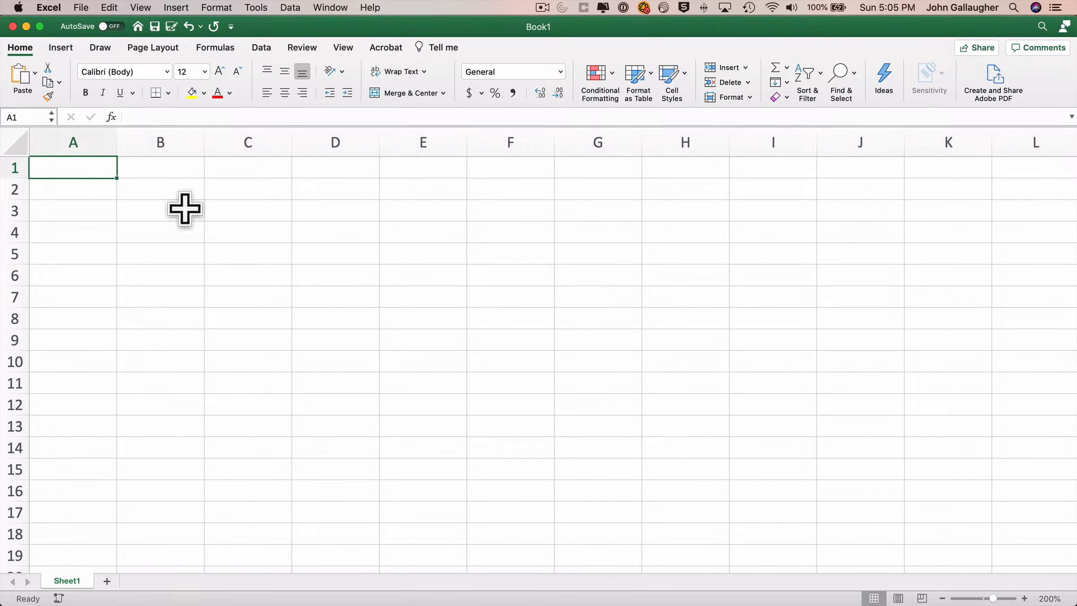
# - Enter the title "Inditex Corporation" in cell A1
pyautogui.write('Inditex Corp')
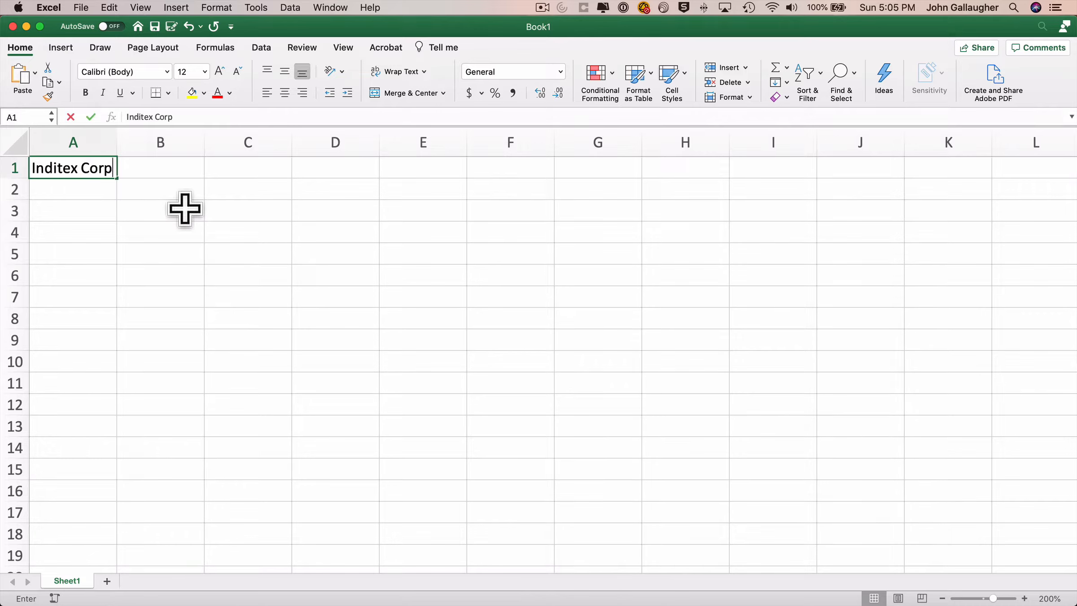
pyautogui.write('oration')
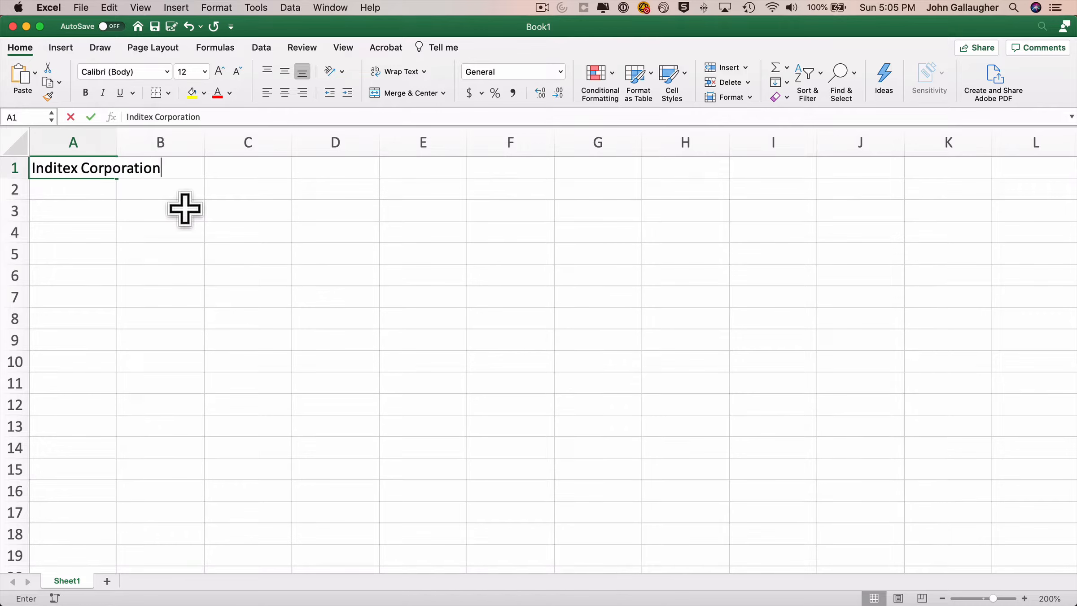
pyautogui.press('Return')
pyautogui.press('Return')
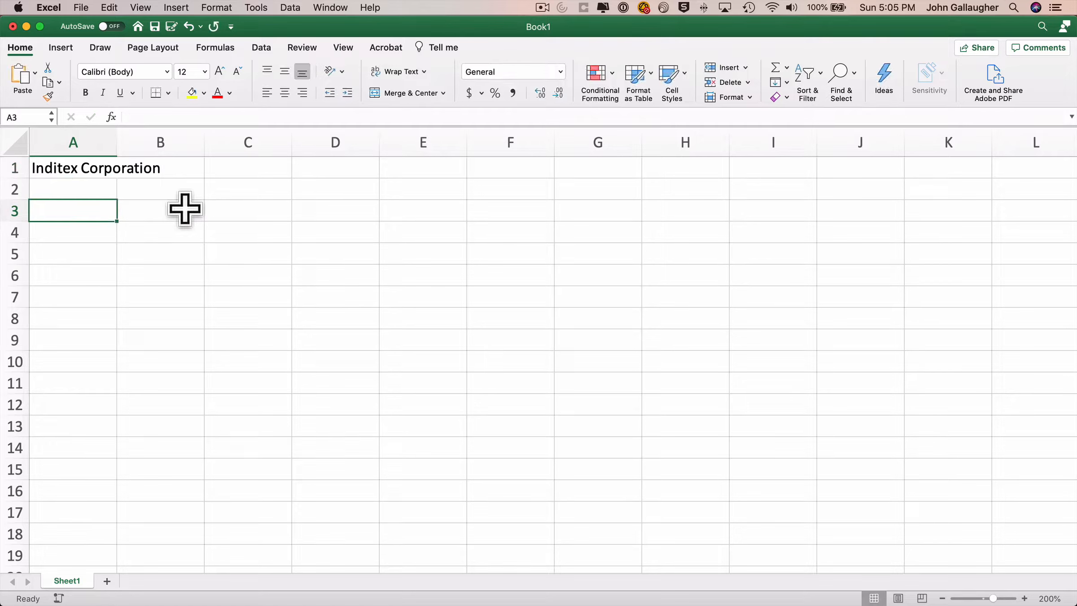
# - Enter the column headings Quarter, Revenue and Net Income in cells A3 through C3
pyautogui.write('Quarter')
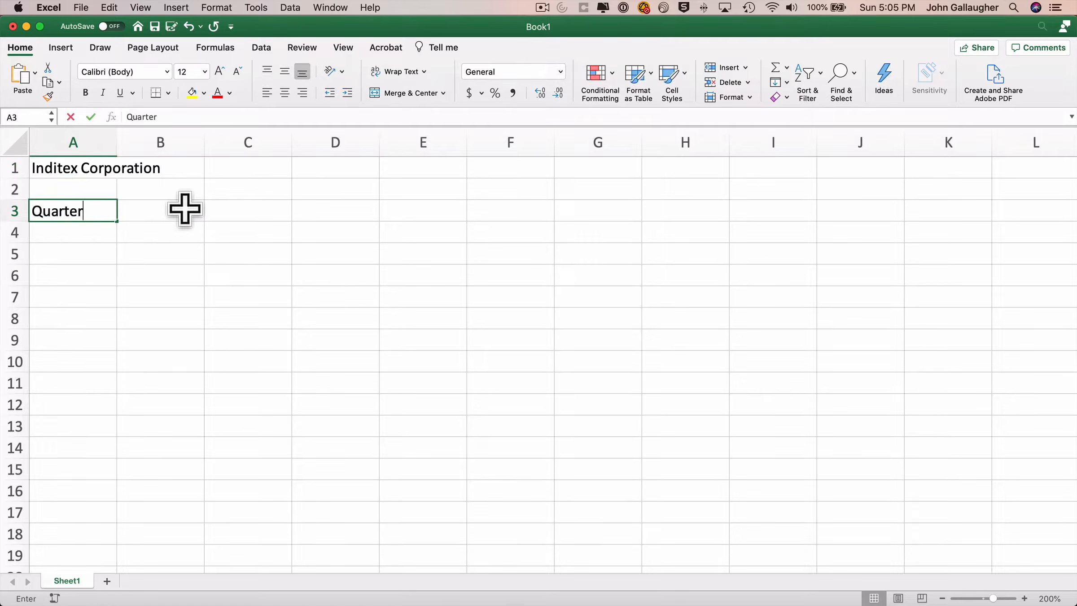
pyautogui.press('Tab')
pyautogui.write('Revenue')
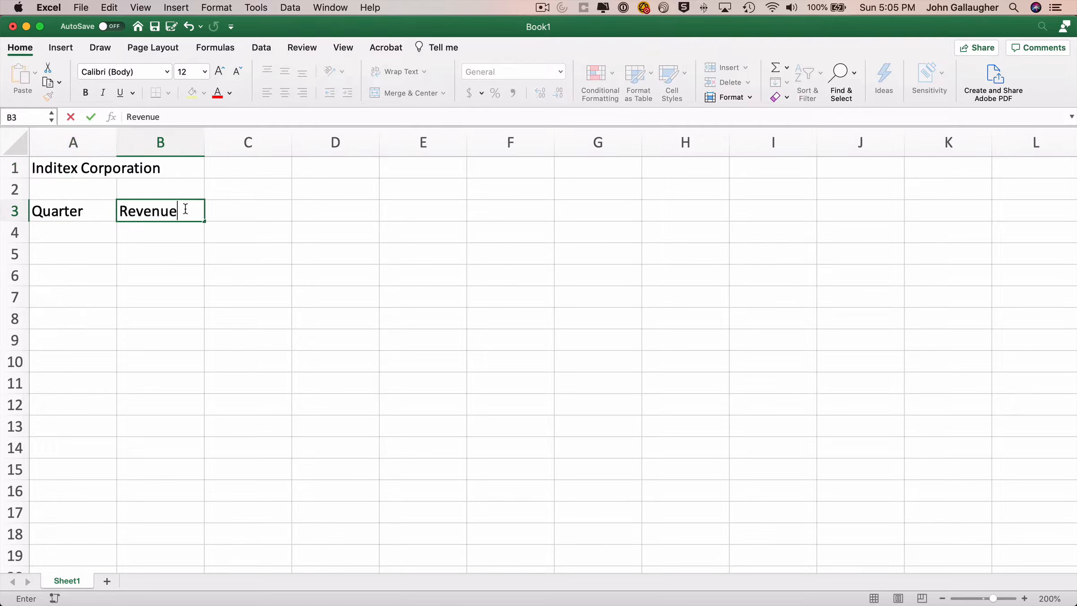
pyautogui.press('Tab')
pyautogui.write('Net')
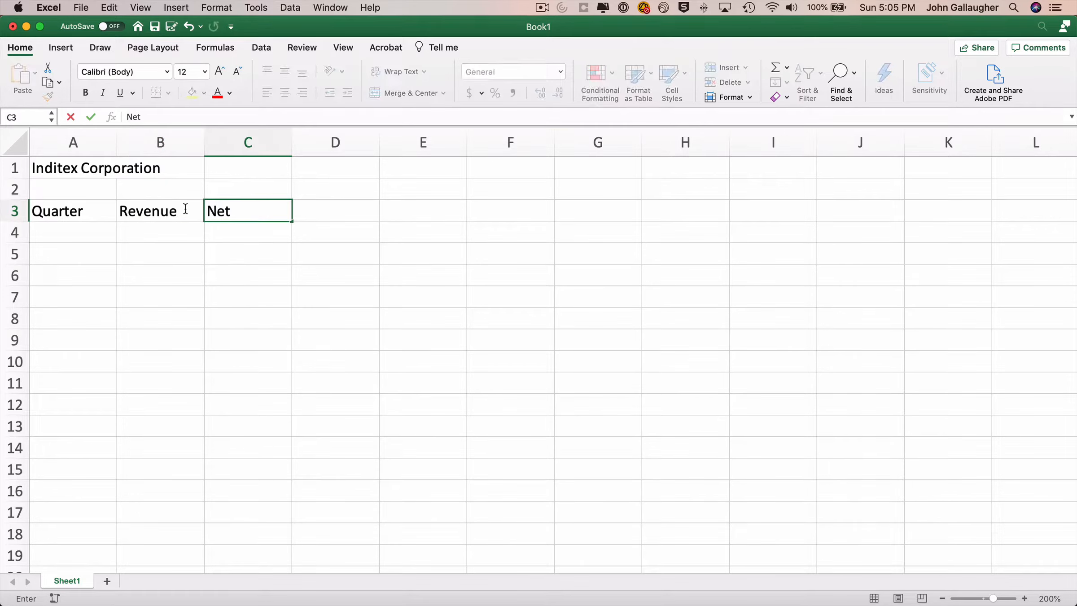
pyautogui.write(' Income')
# - Switch to Chrome and open the Google Finance site
pyautogui.click(92, 587)
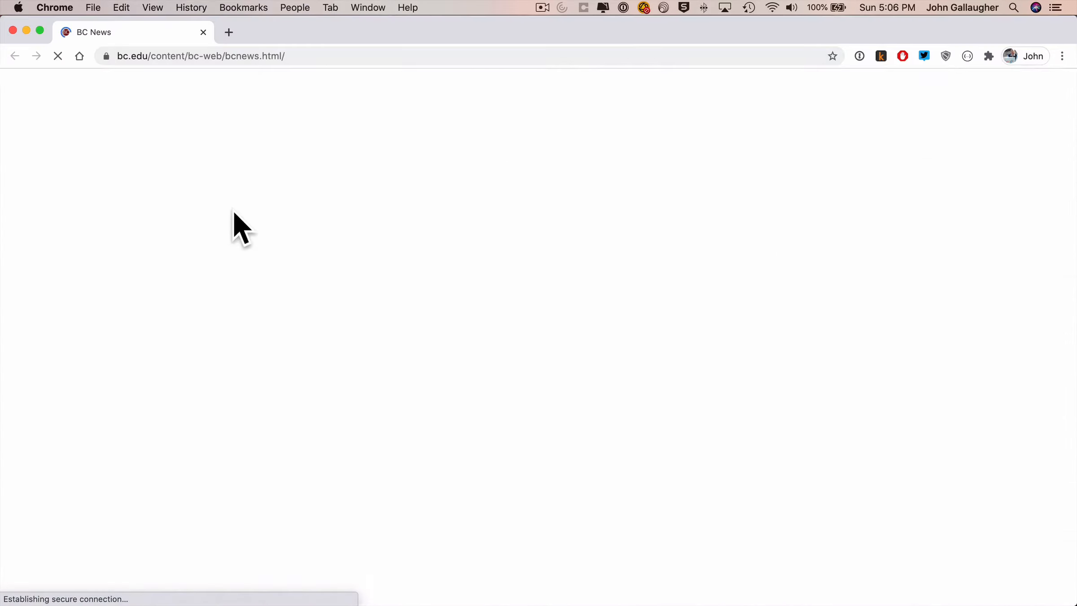
pyautogui.click(274, 59)
pyautogui.write('finance')
pyautogui.press('Return')
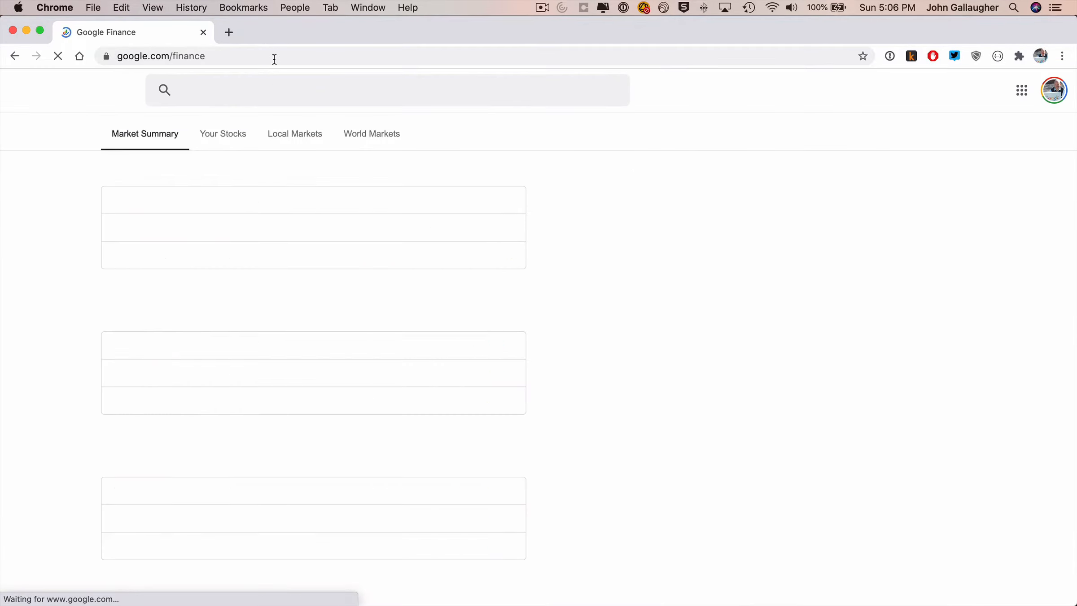
# - Search Google Finance for "inditex" and open the Industria de Diseno Textil SA listing BME: ITX
pyautogui.click(253, 92)
pyautogui.write('inditex')
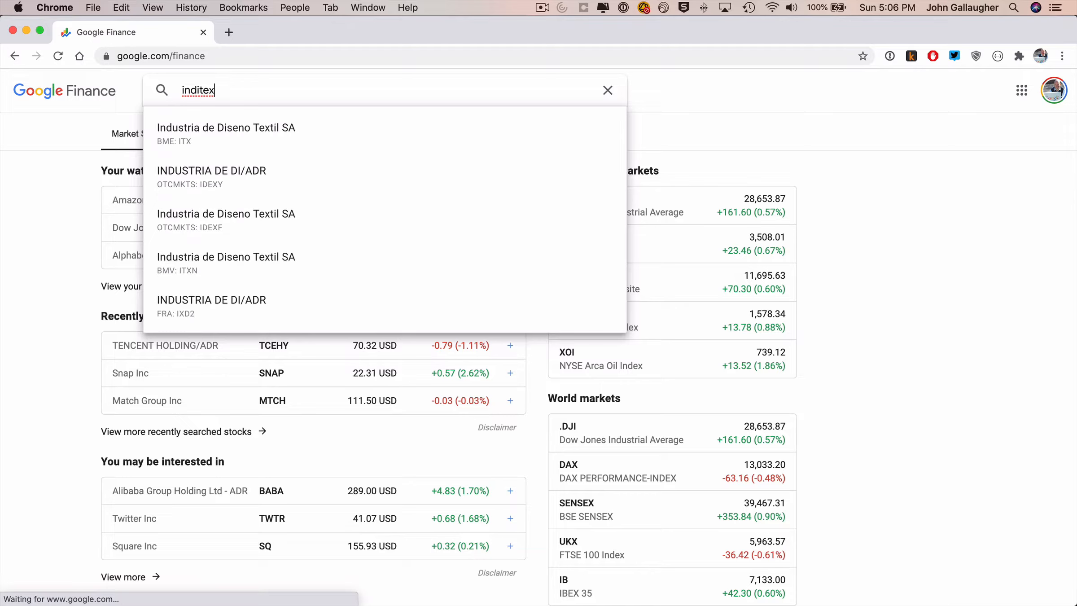
pyautogui.press('Down')
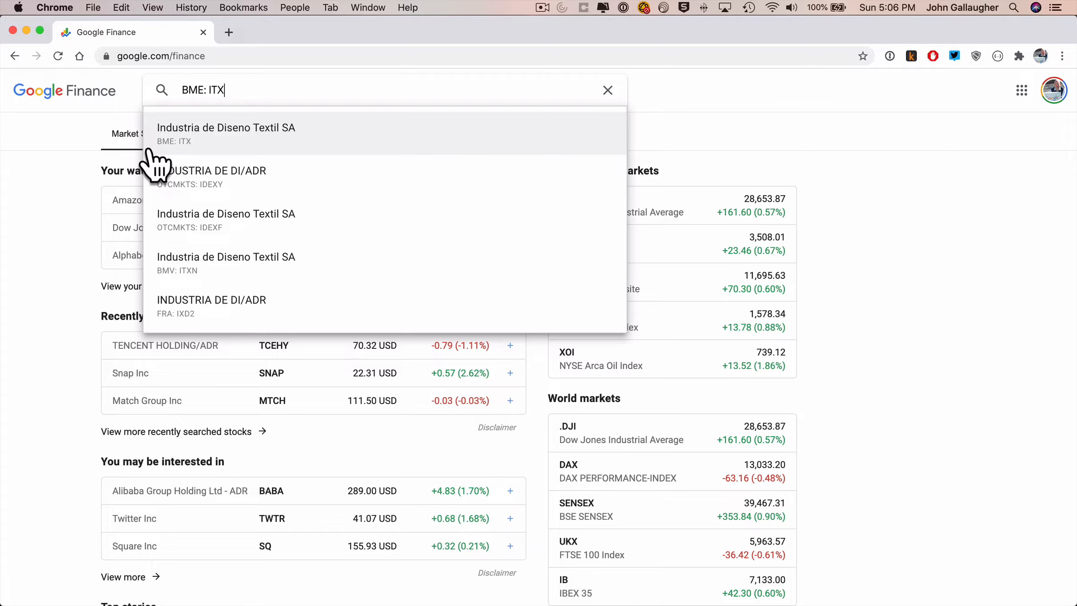
pyautogui.click(214, 143)
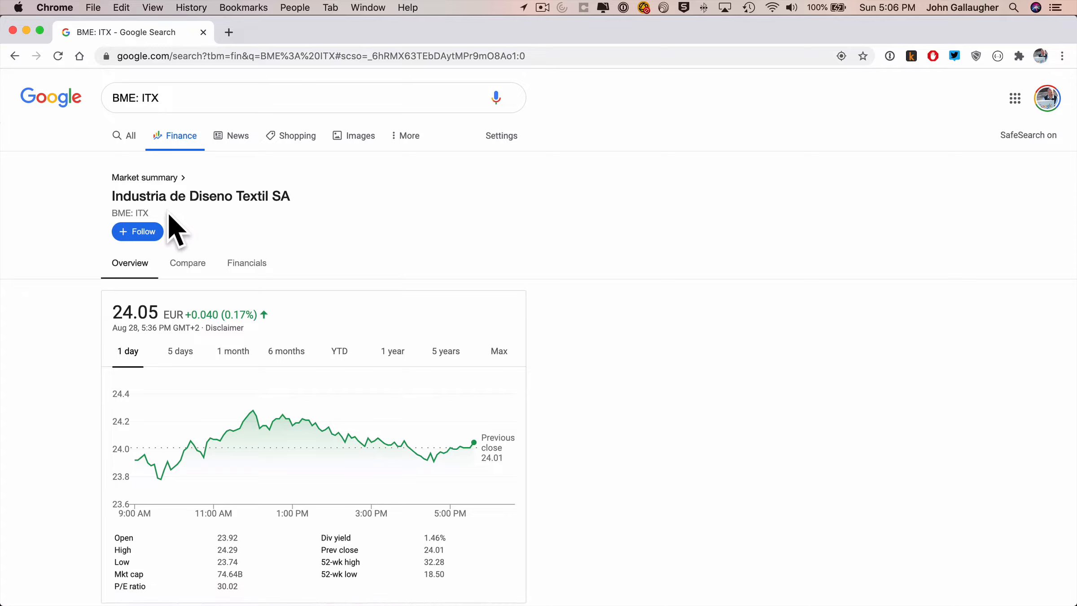
# - Copy the ticker BME: ITX from the listing and enter "Symbol - BME: ITX" in cell A2 of the Excel sheet
pyautogui.moveTo(168, 212); pyautogui.dragTo(112, 213)
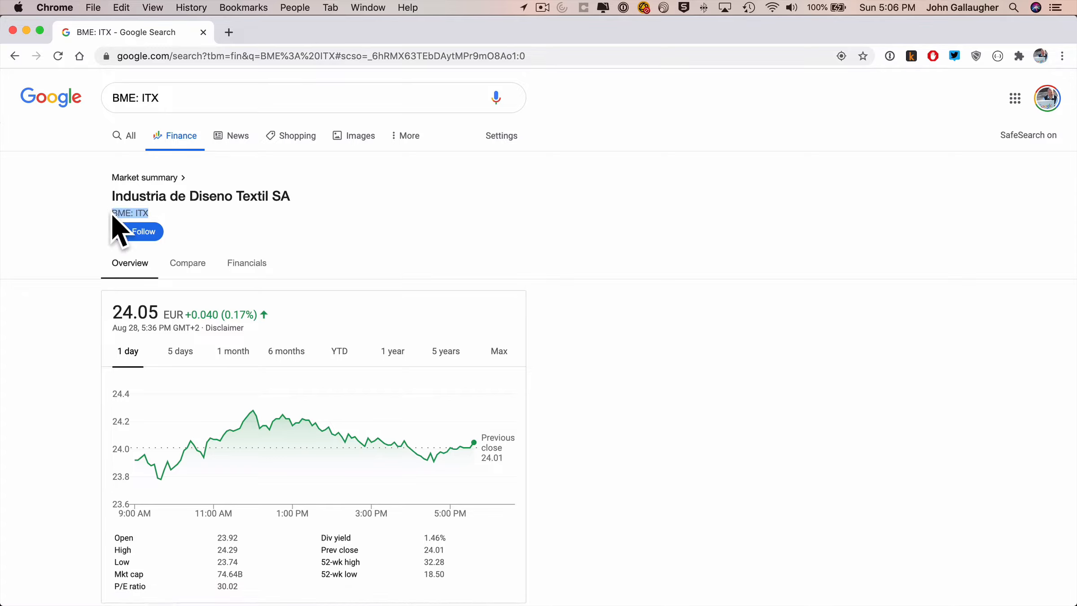
pyautogui.press('super+c')
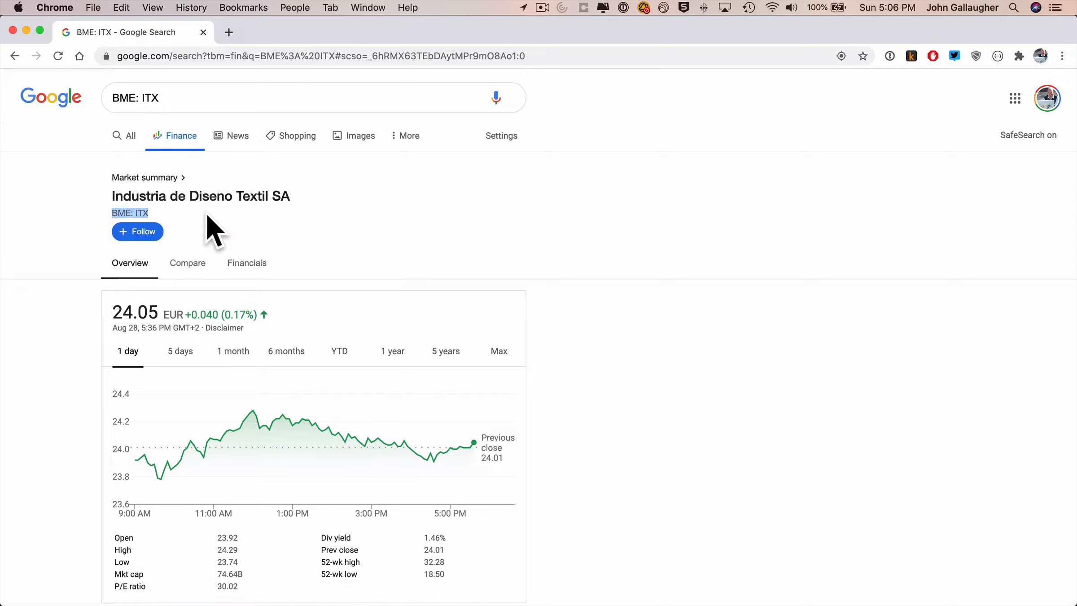
pyautogui.press('super+Tab')
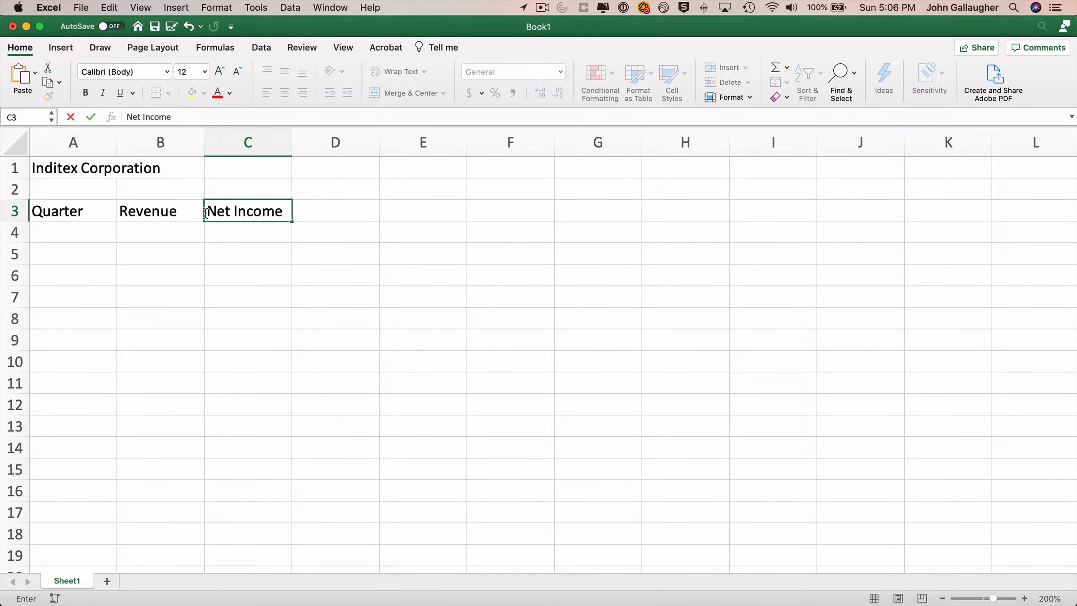
pyautogui.click(83, 187)
pyautogui.write('S')
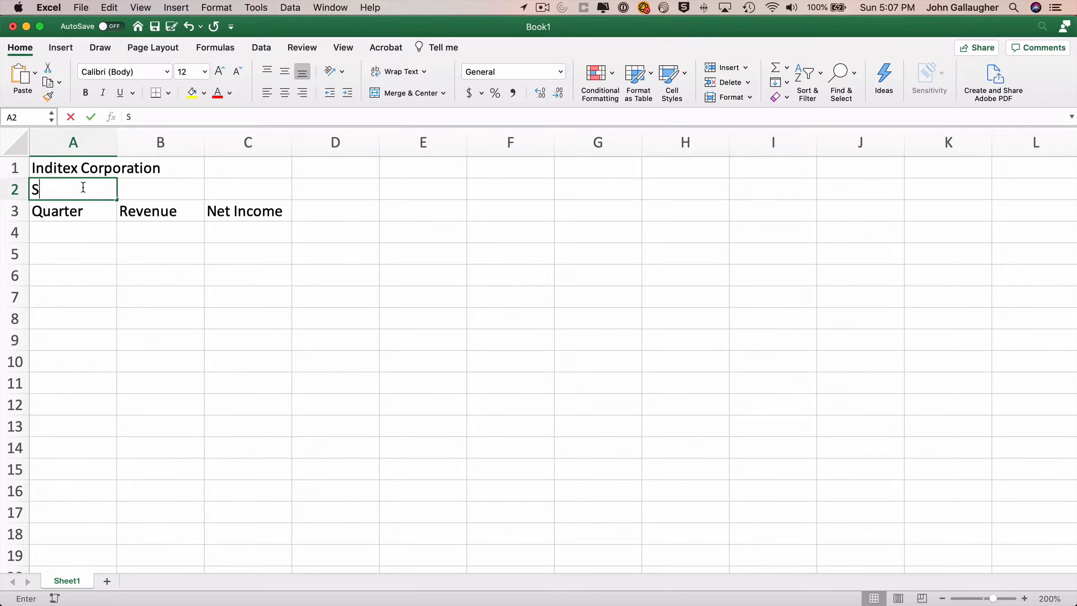
pyautogui.write('ymbol -')
pyautogui.press('super+v')
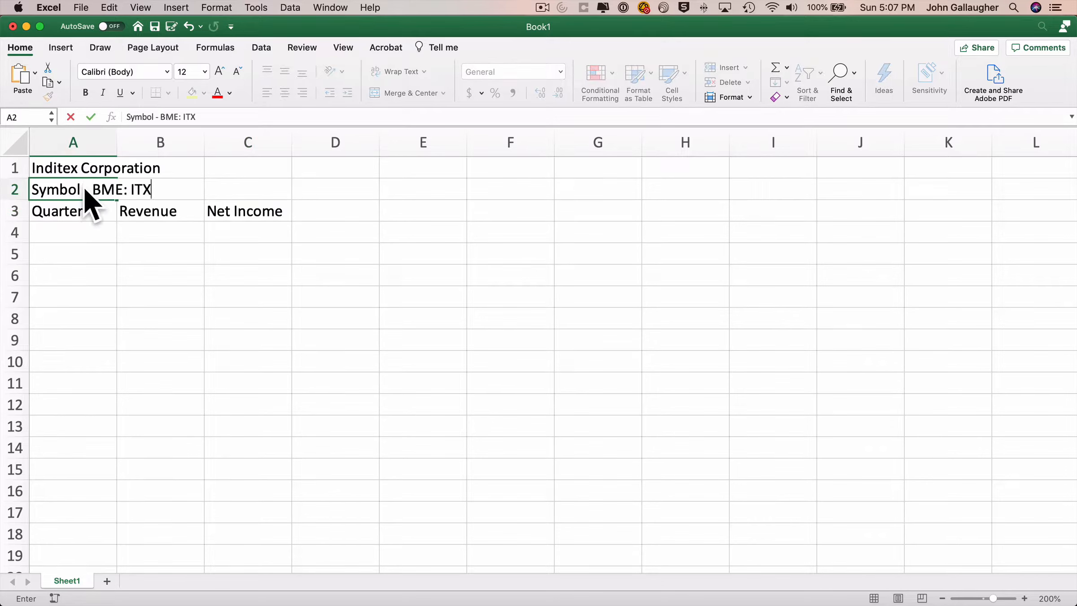
pyautogui.press('Return')
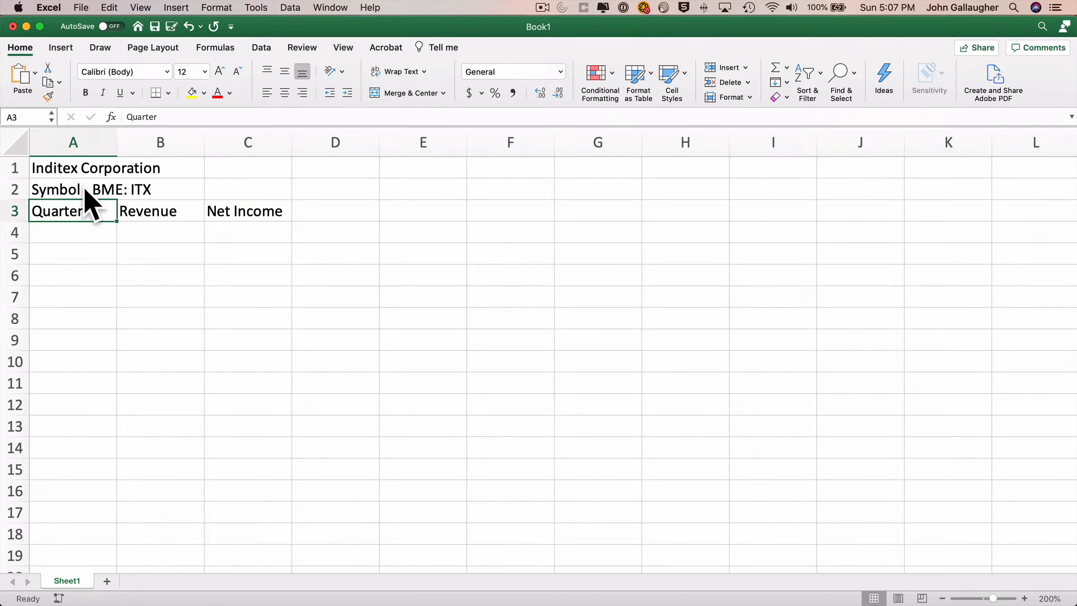
pyautogui.press('Return')
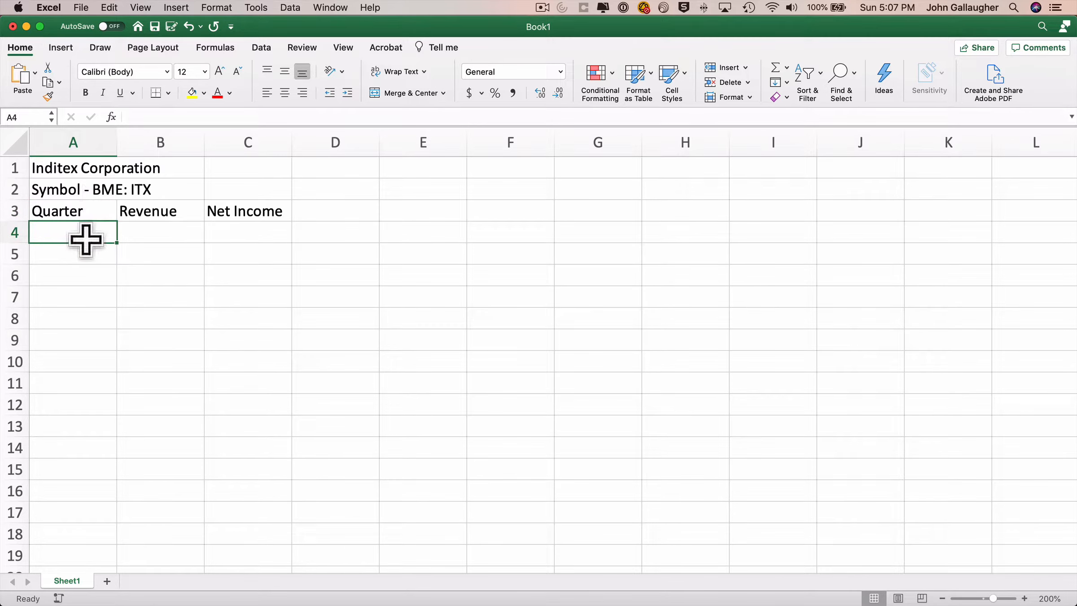
# - Return to Chrome, open the company's full financials and display the quarterly figures for JUL 2019
pyautogui.press('super+Tab')
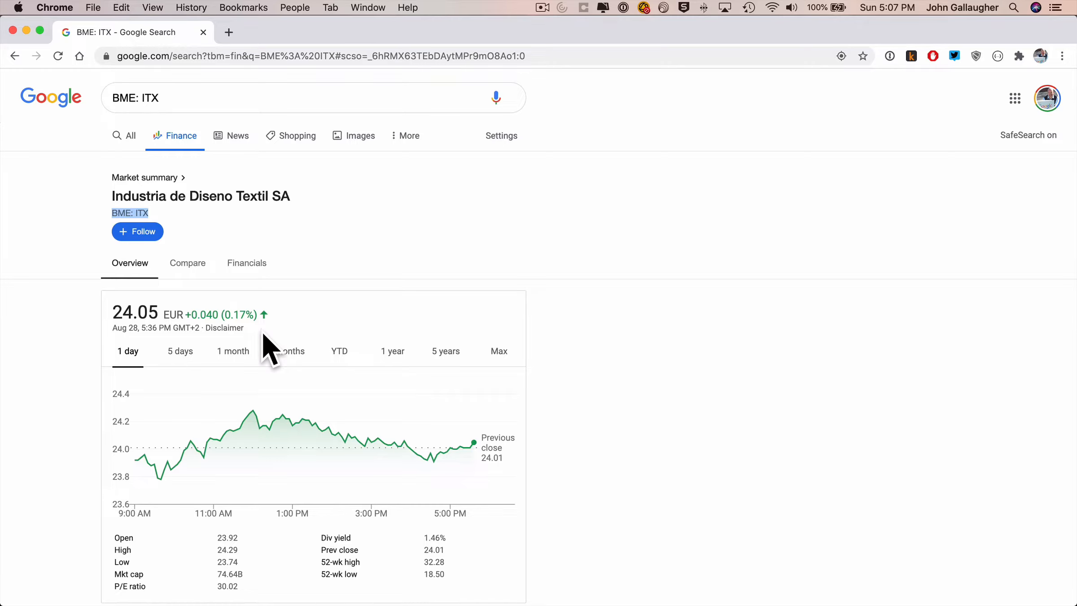
pyautogui.scroll(-10, 268, 349)
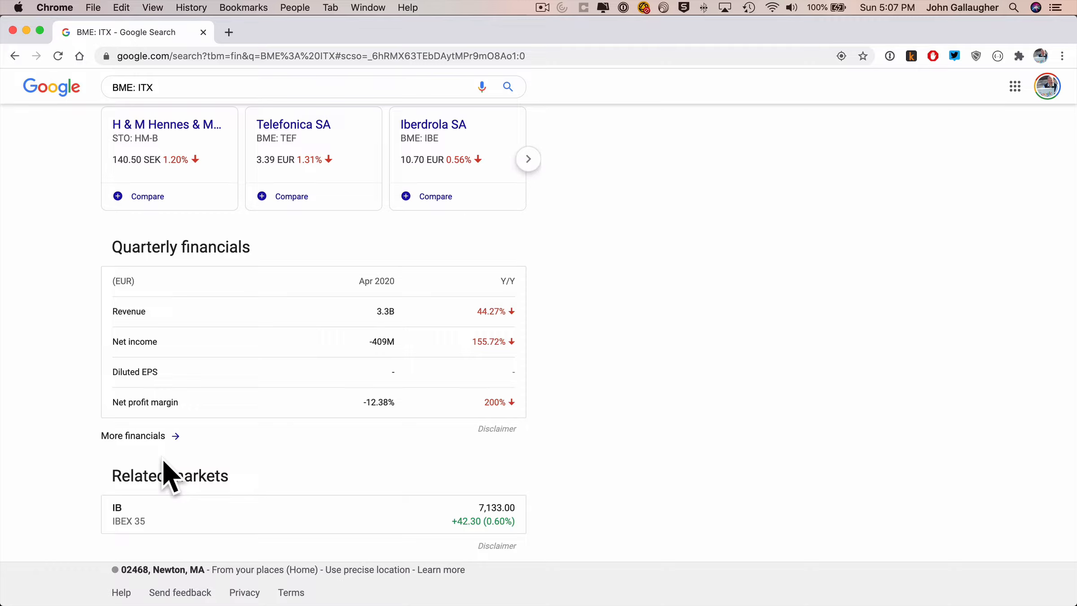
pyautogui.click(134, 440)
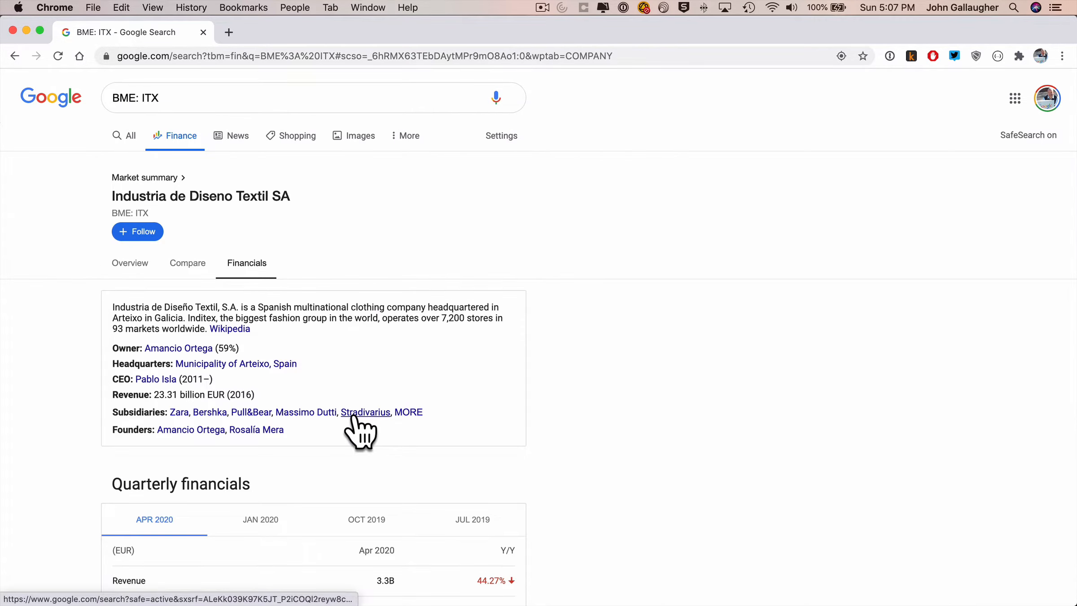
pyautogui.scroll(-5, 358, 404)
pyautogui.scroll(-3, 358, 418)
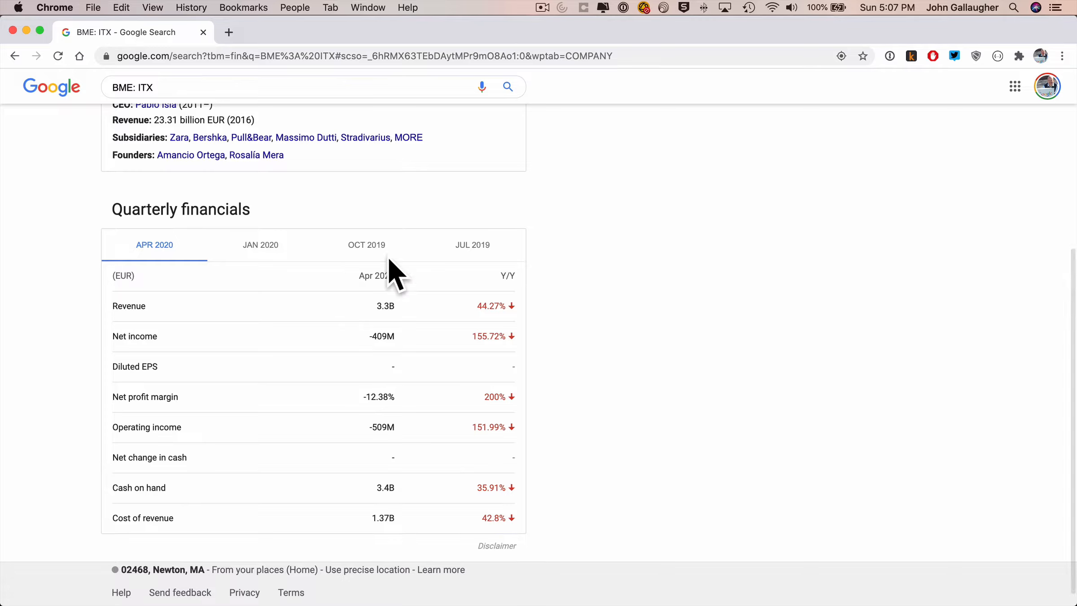
pyautogui.click(477, 252)
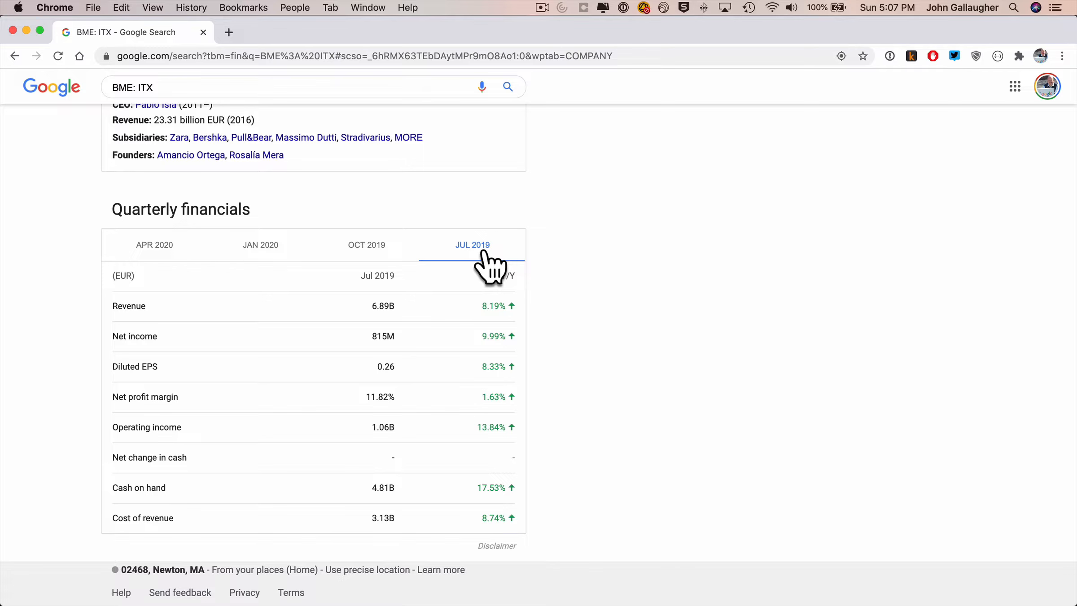
# - Switch back to Excel and enter the quarter JUL 2019 in cell A4
pyautogui.press('super+Tab')
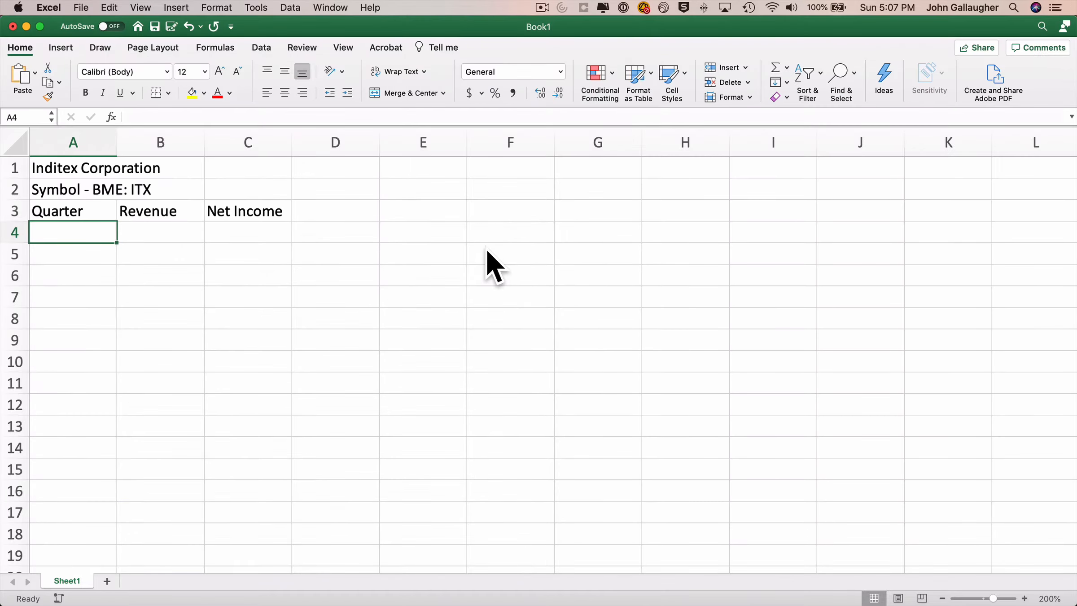
pyautogui.write('JU')
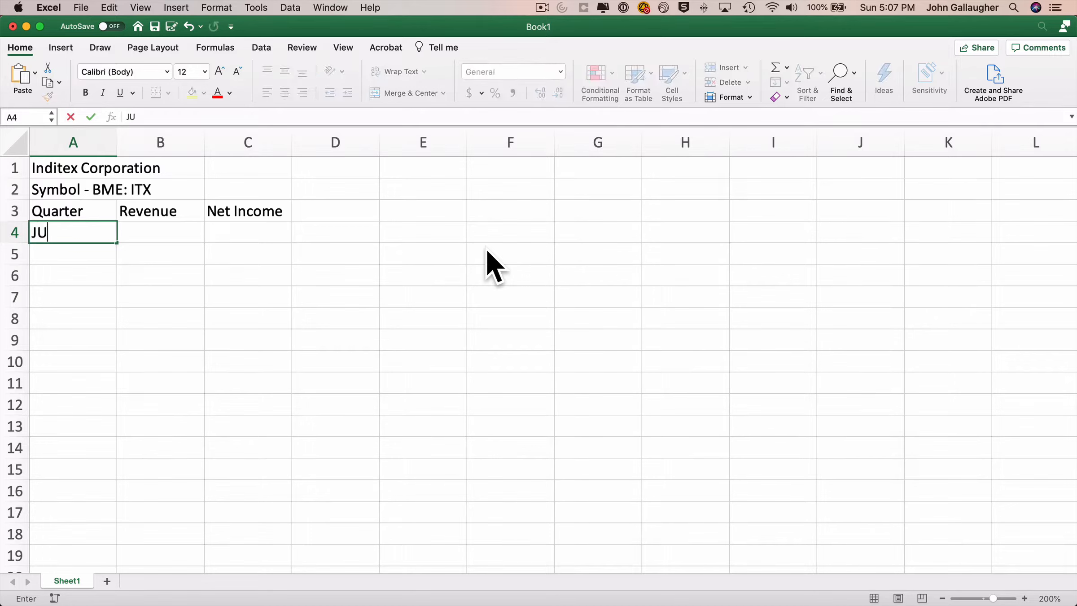
pyautogui.write('L 2019')
pyautogui.press('Return')
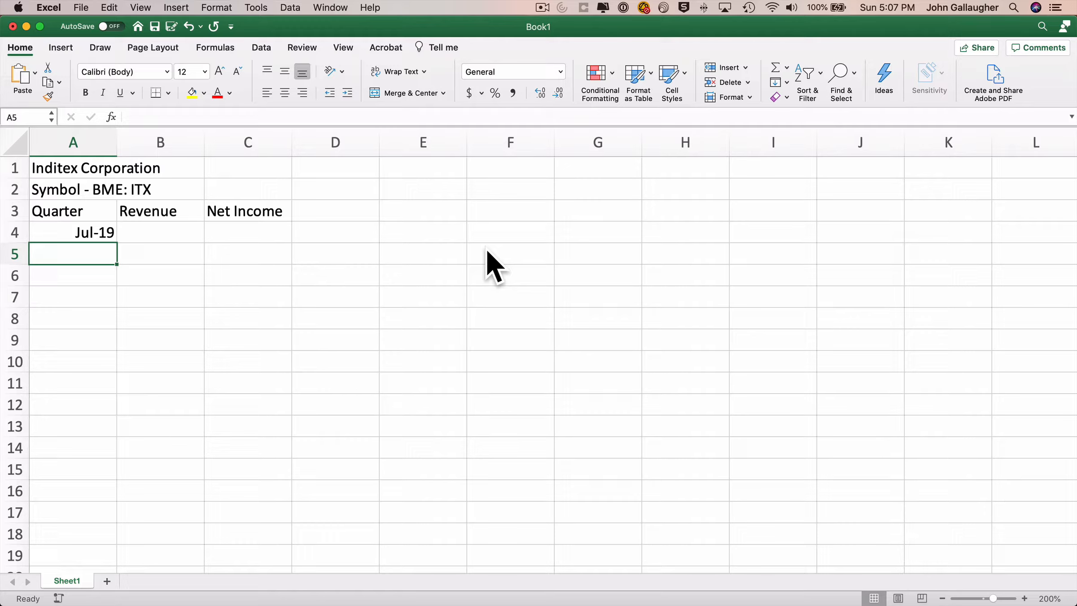
# - Copy the JUL 2019 revenue figure 6.89B from the quarterly financials in Chrome and paste it into cell B4 in Excel
pyautogui.press('Up')
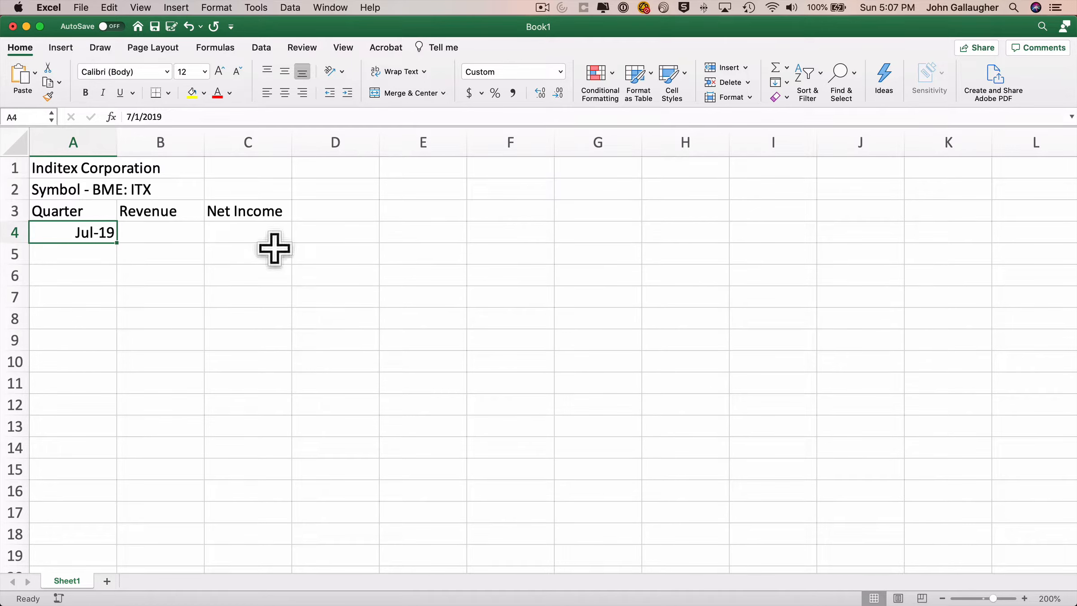
pyautogui.press('Right')
pyautogui.press('super+Tab')
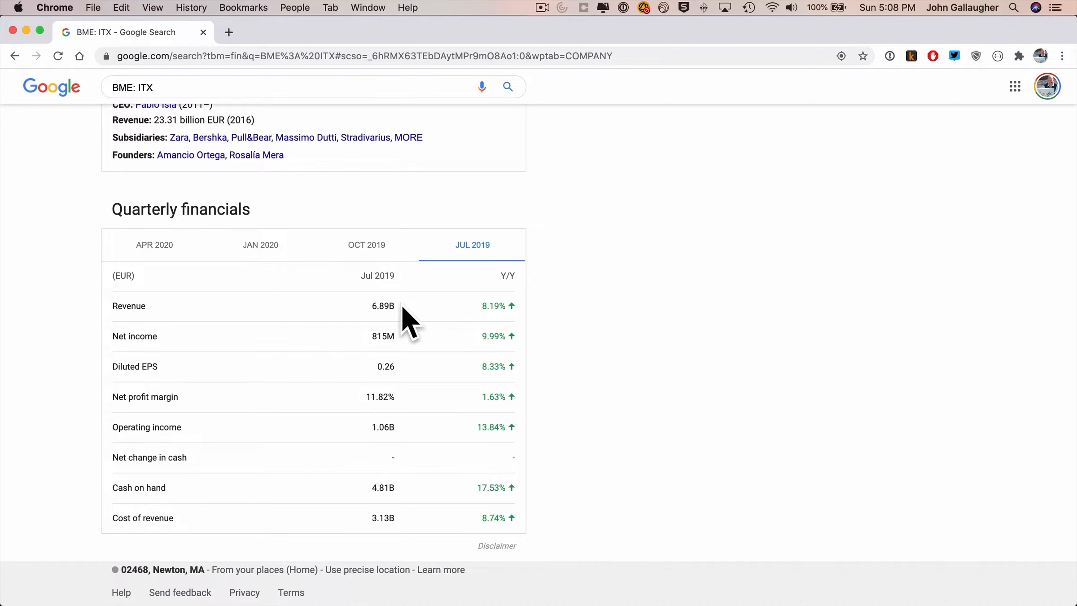
pyautogui.moveTo(397, 306); pyautogui.dragTo(372, 307)
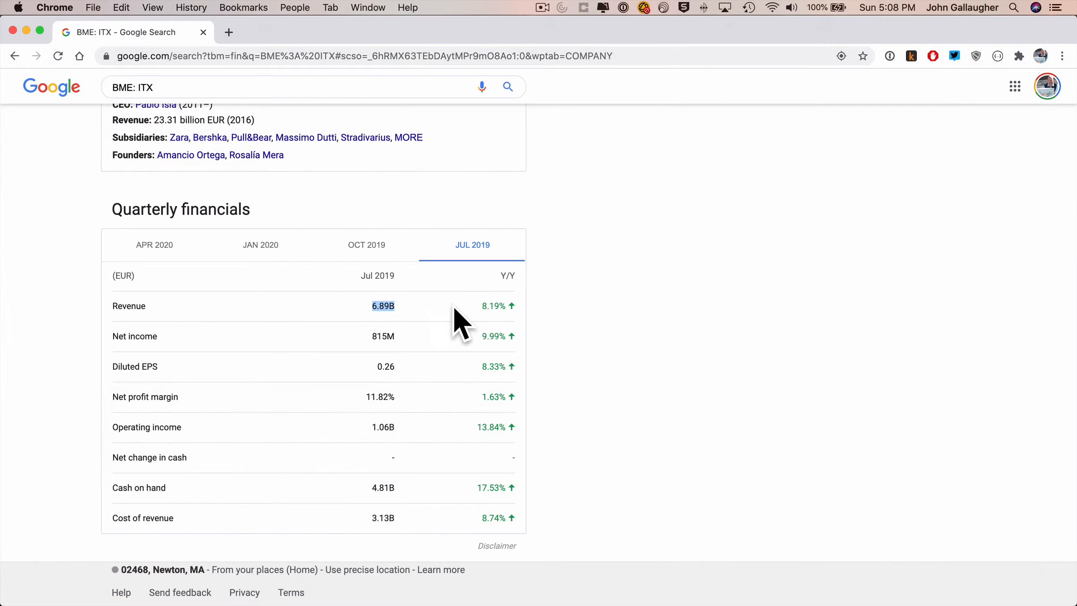
pyautogui.press('super+Tab')
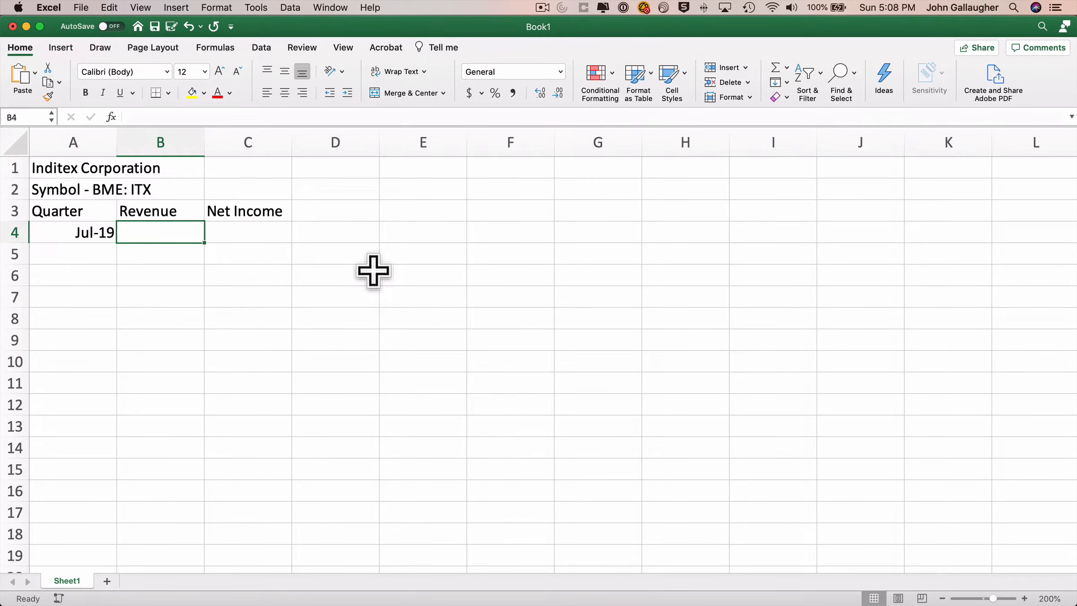
pyautogui.click(190, 116)
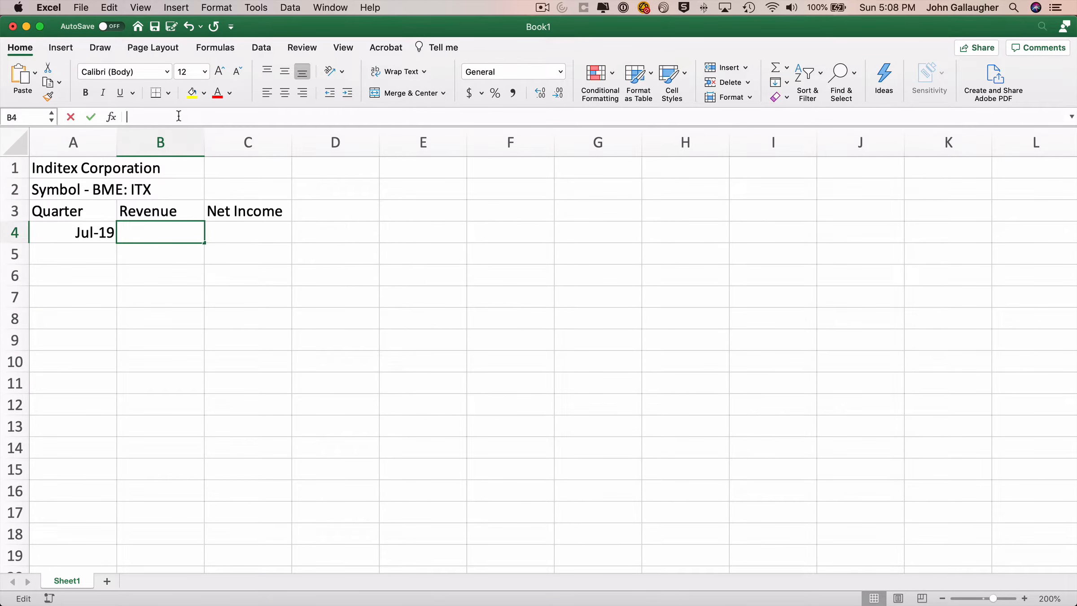
pyautogui.press('super+v')
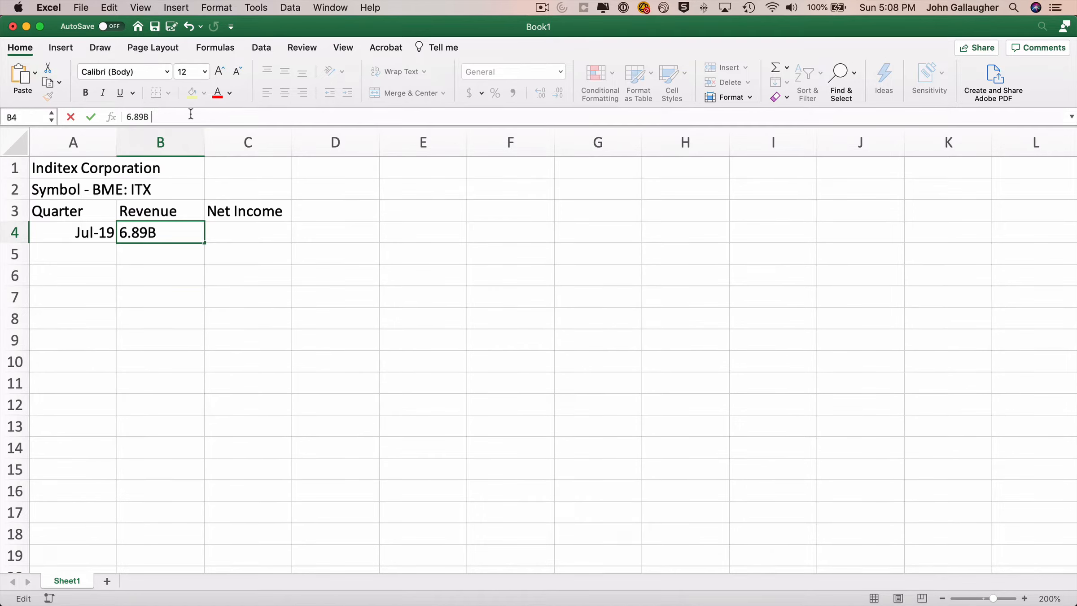
# - Rewrite the pasted revenue in cell B4 as 6,890 so the figure is in millions
pyautogui.press('BackSpace')
pyautogui.press('BackSpace')
pyautogui.write('0')
pyautogui.press('Left')
pyautogui.press('Left')
pyautogui.press('Left')
pyautogui.press('BackSpace')
pyautogui.write(',')
pyautogui.press('Tab')
# - Check the JUL 2019 net income in Chrome and enter 815 in cell C4 of the Excel sheet
pyautogui.press('super+Tab')
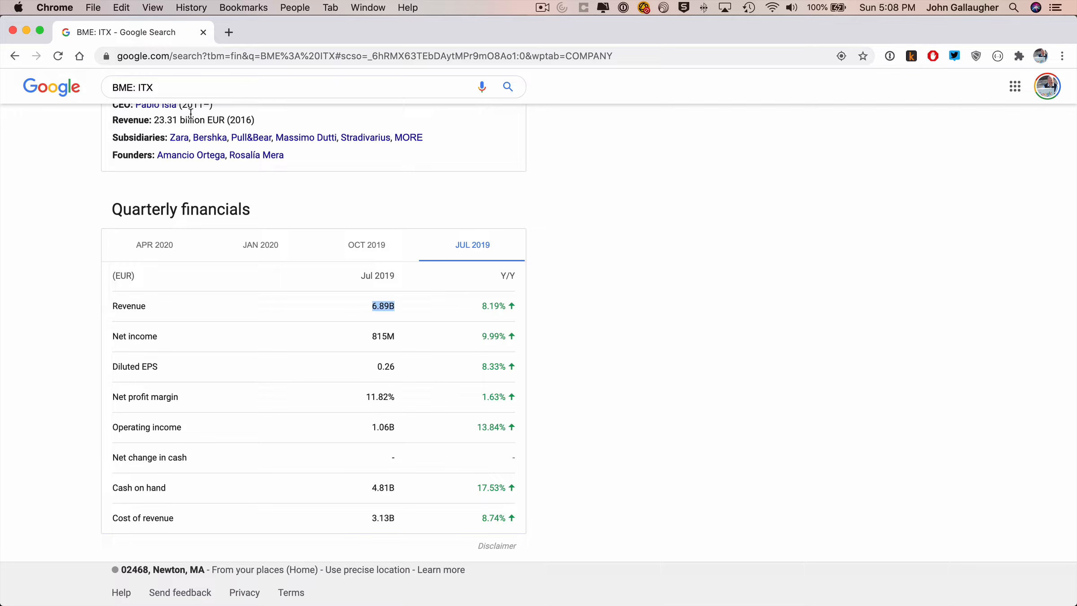
pyautogui.press('super+Tab')
pyautogui.write('815')
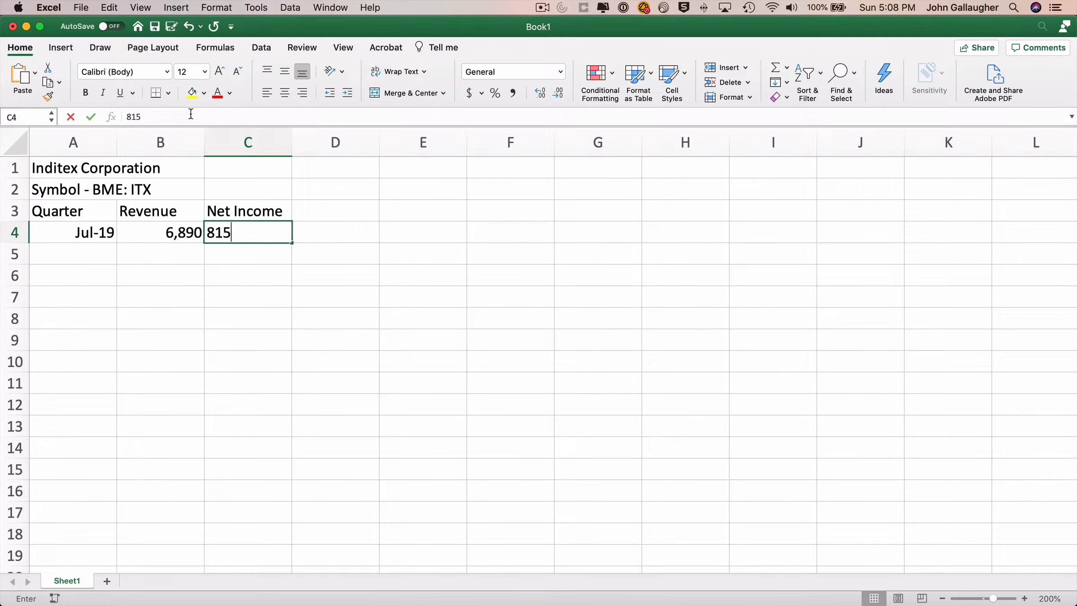
pyautogui.press('Return')
# - Display the OCT 2019 quarterly figures in Chrome, copy the net income 1.17B and return to Excel
pyautogui.press('super+Tab')
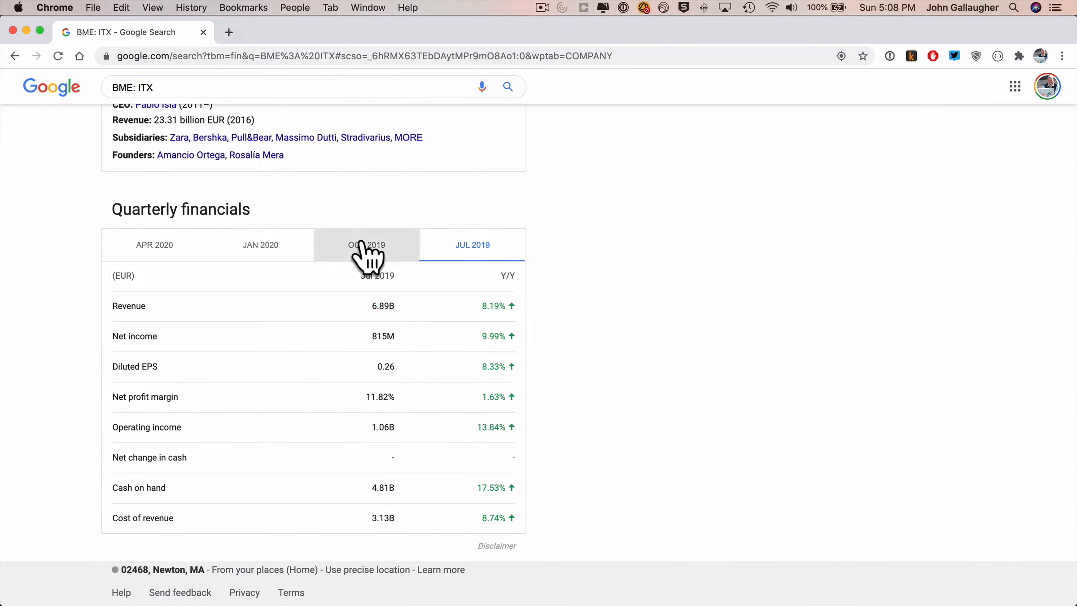
pyautogui.click(365, 247)
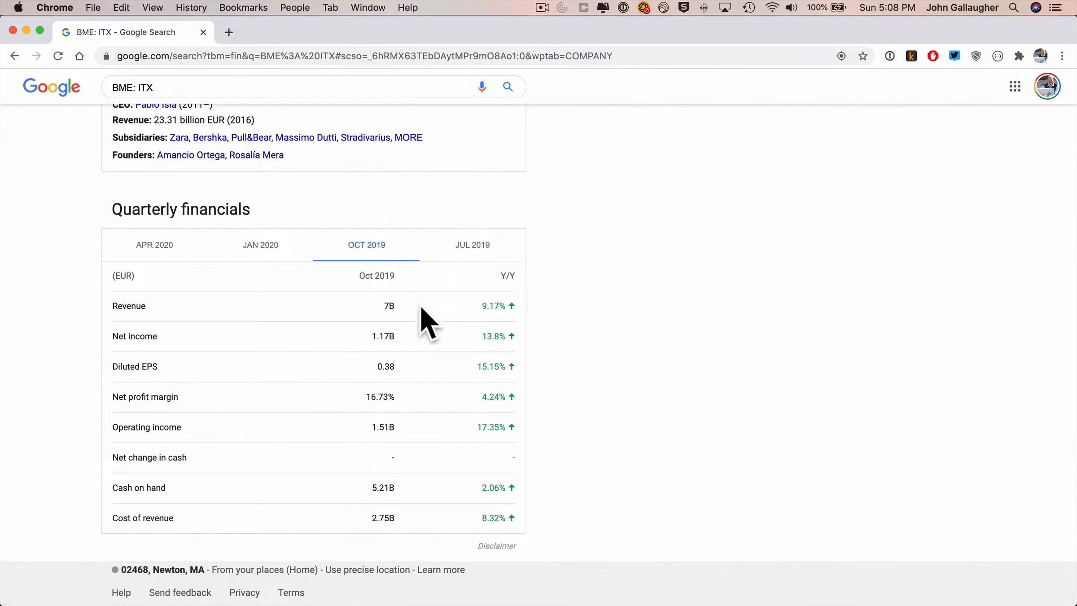
pyautogui.moveTo(396, 337); pyautogui.dragTo(371, 337)
pyautogui.press('super+c')
pyautogui.press('super+Tab')
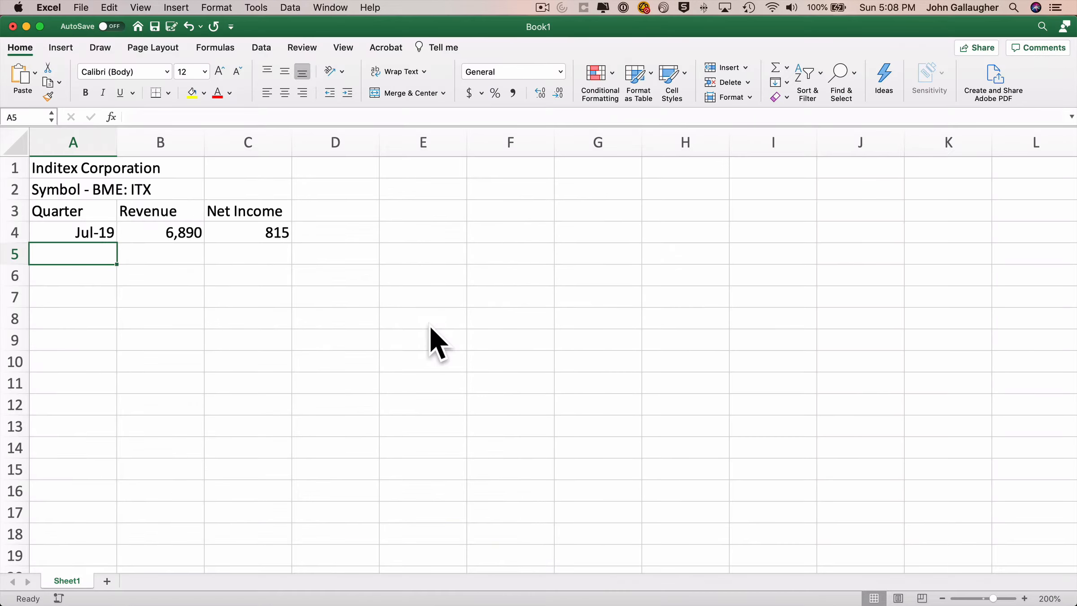
# - Enter the quarter Oct 2019 in cell A5 and its revenue 7,000 in cell B5
pyautogui.write('Oct 2019')
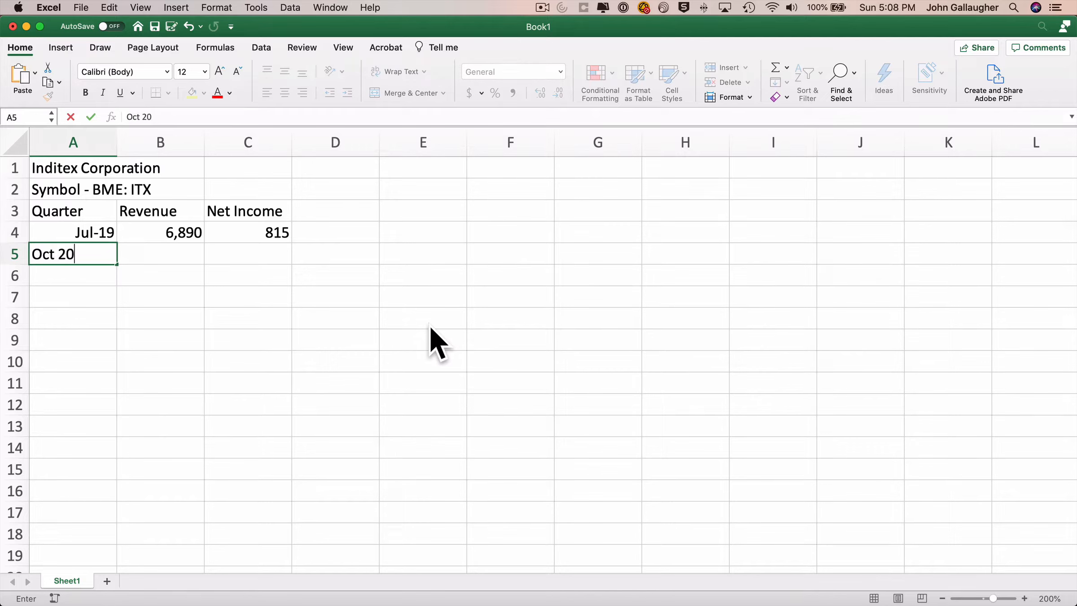
pyautogui.press('Tab')
pyautogui.write('7,000')
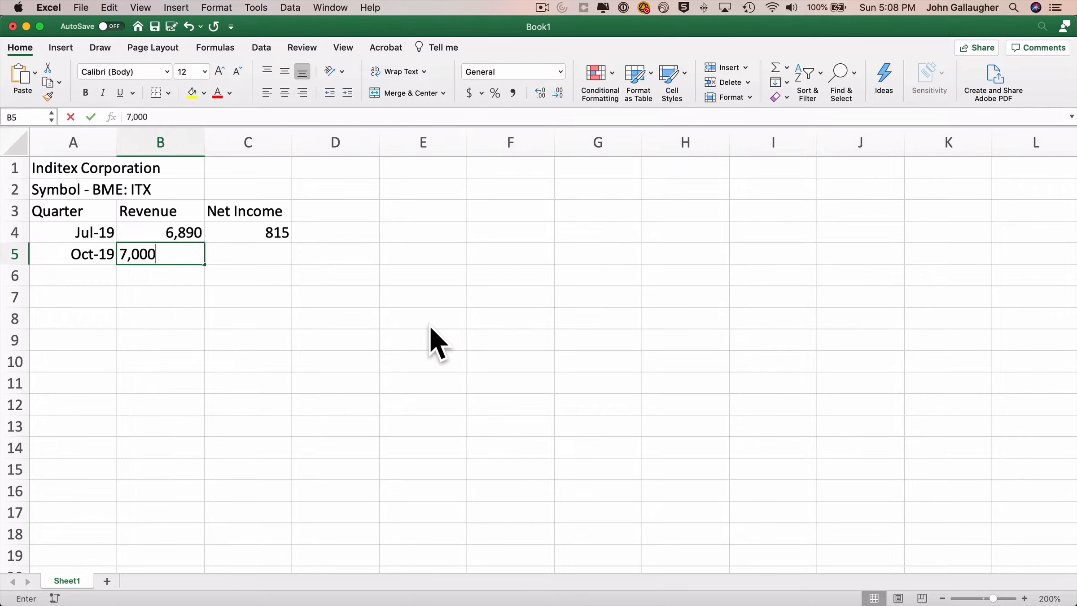
pyautogui.press('Tab')
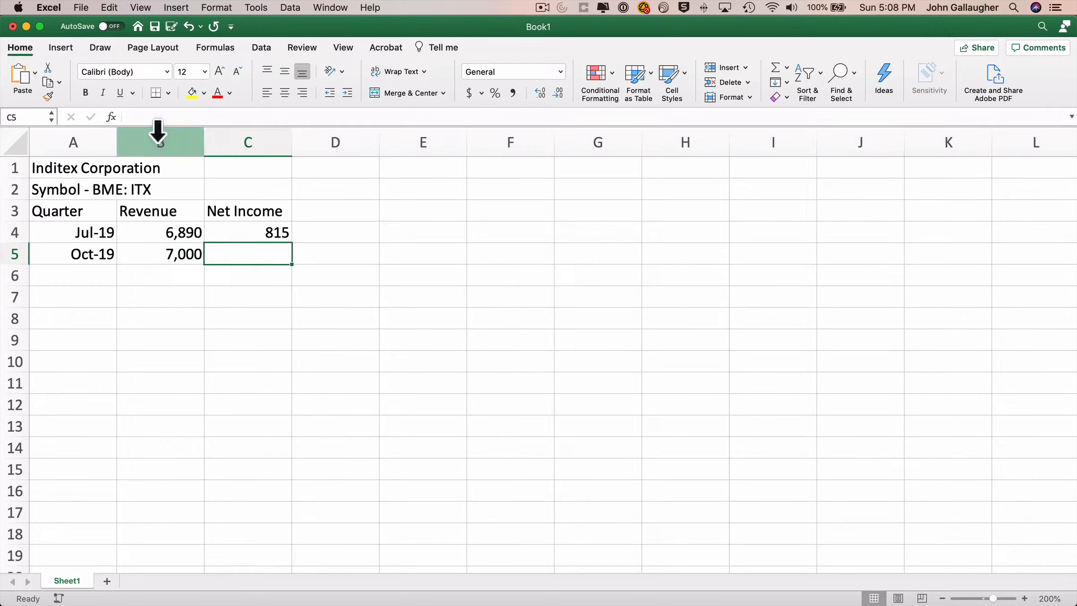
# - Paste the copied Oct 2019 net income into cell C5 and rewrite it in millions as 1,170
pyautogui.click(166, 116)
pyautogui.write('1.17B')
pyautogui.press('BackSpace')
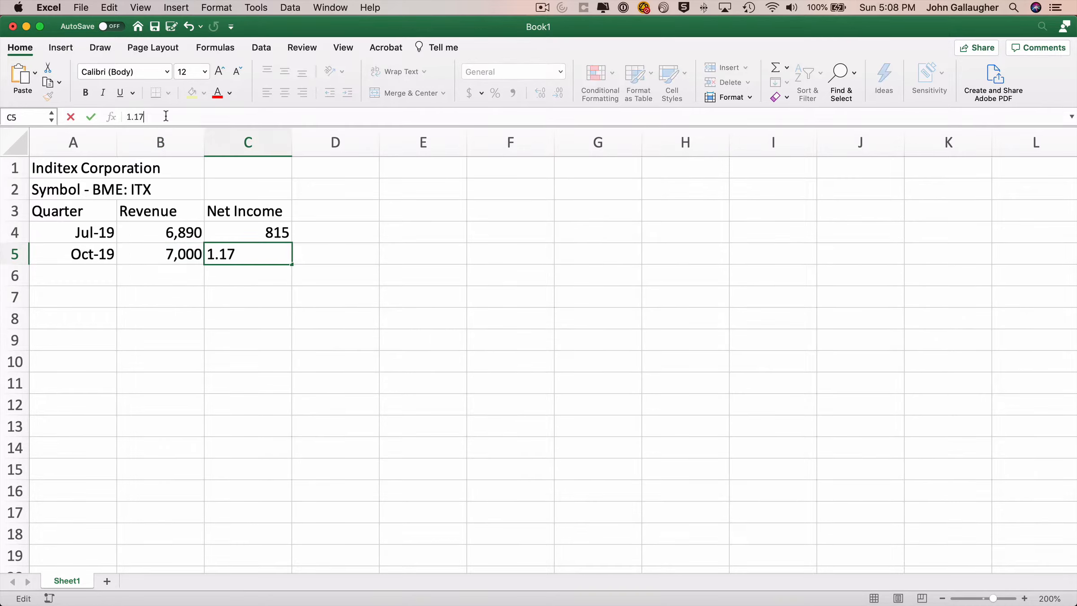
pyautogui.write('0')
pyautogui.press('Left')
pyautogui.press('Left')
pyautogui.press('Left')
pyautogui.press('BackSpace')
pyautogui.press('Return')
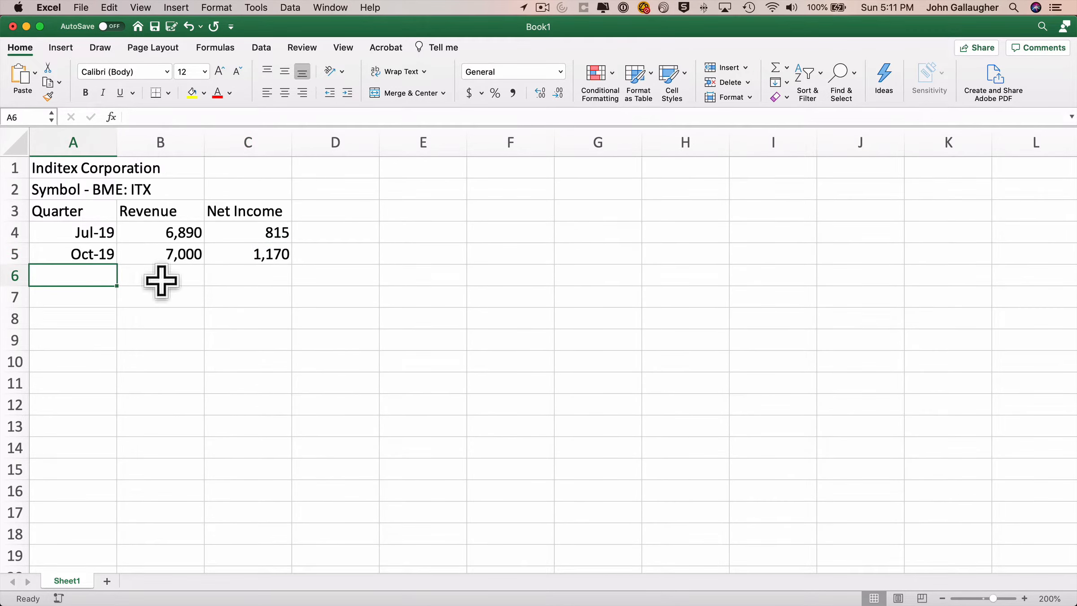
# - Switch to Chrome and view the quarterly figures for JAN 2020 and APR 2020
pyautogui.press('super+Tab')
pyautogui.press('super+Tab')
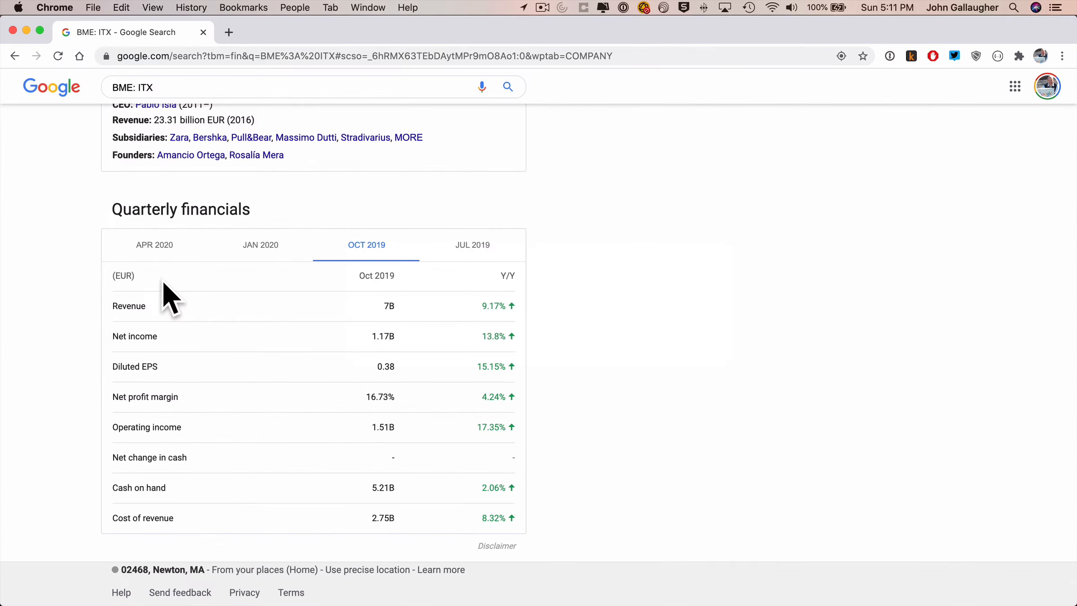
pyautogui.click(266, 246)
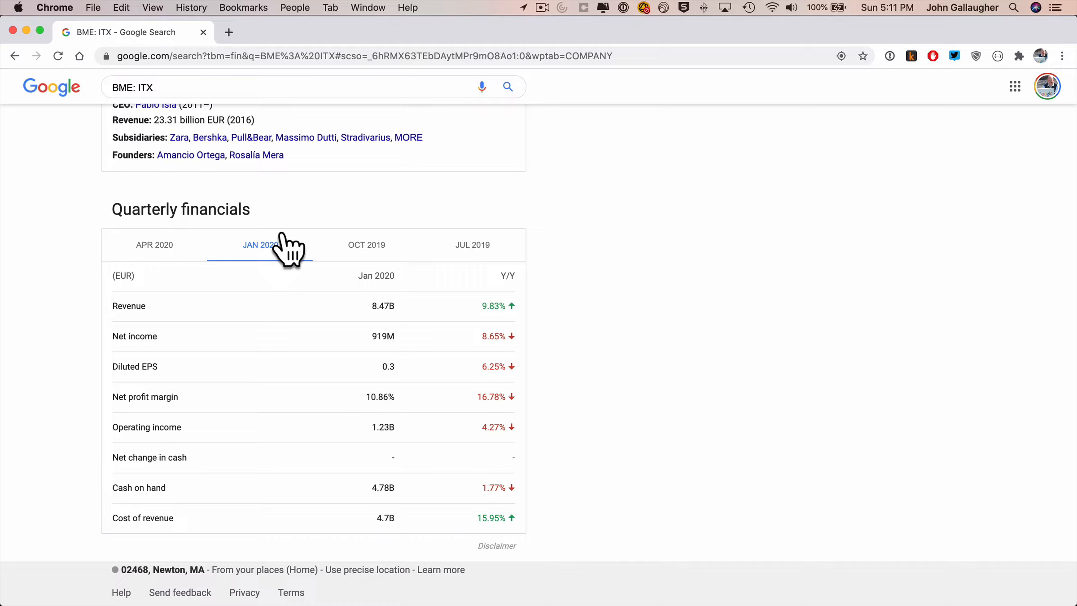
pyautogui.click(162, 246)
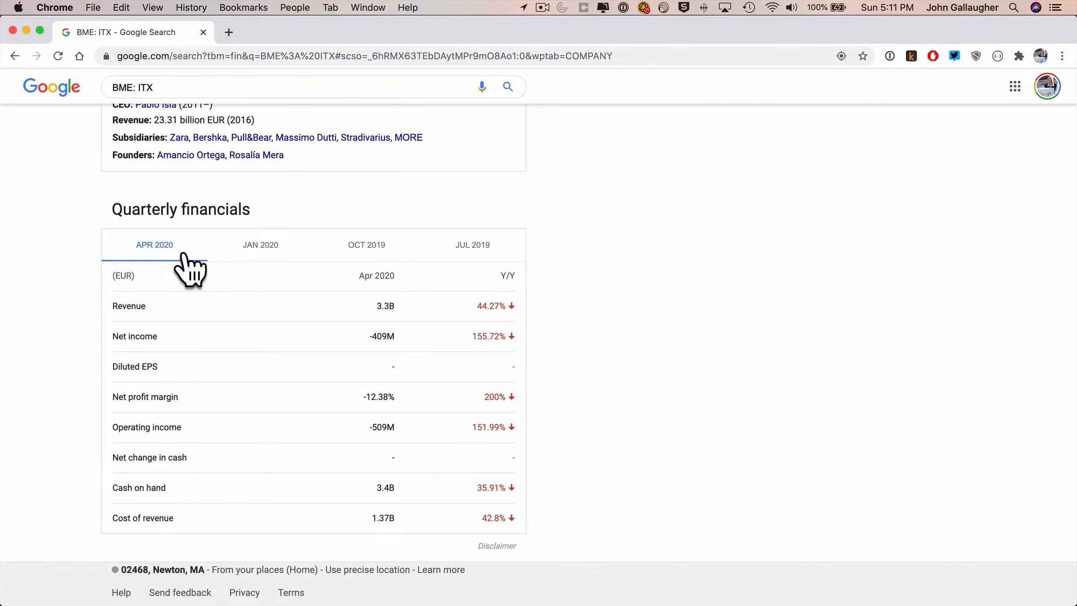
# - Return to Excel and fill row 6 with the quarter APR 2020, revenue 3,300 and net income -409
pyautogui.press('super+Tab')
pyautogui.press('super+Tab')
pyautogui.press('super+Tab')
pyautogui.press('super+Tab')
pyautogui.press('super+Tab')
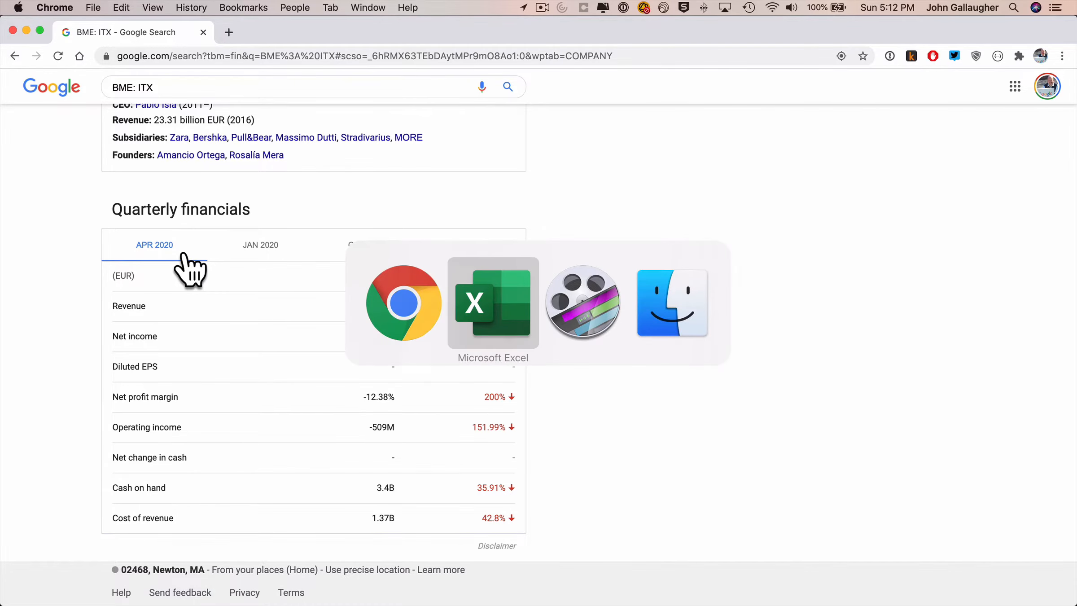
pyautogui.write('APR 2020')
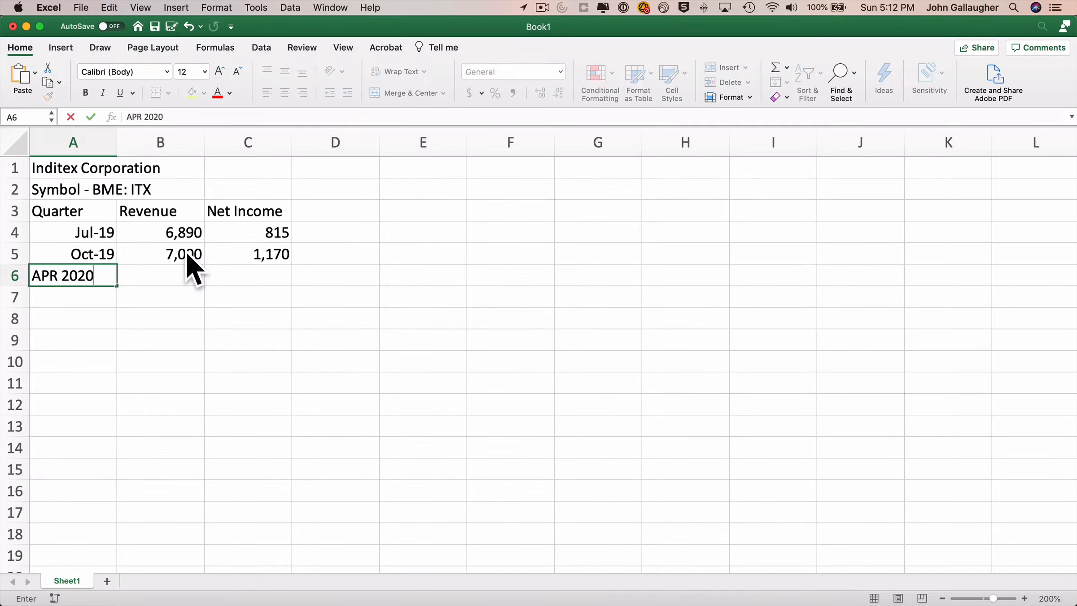
pyautogui.press('Tab')
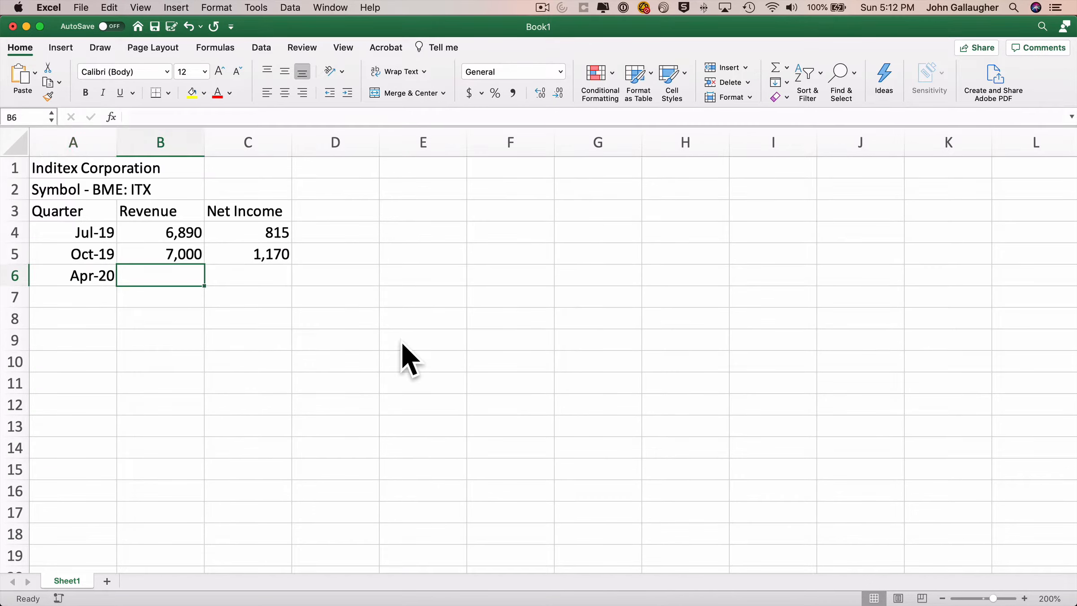
pyautogui.write('3,300')
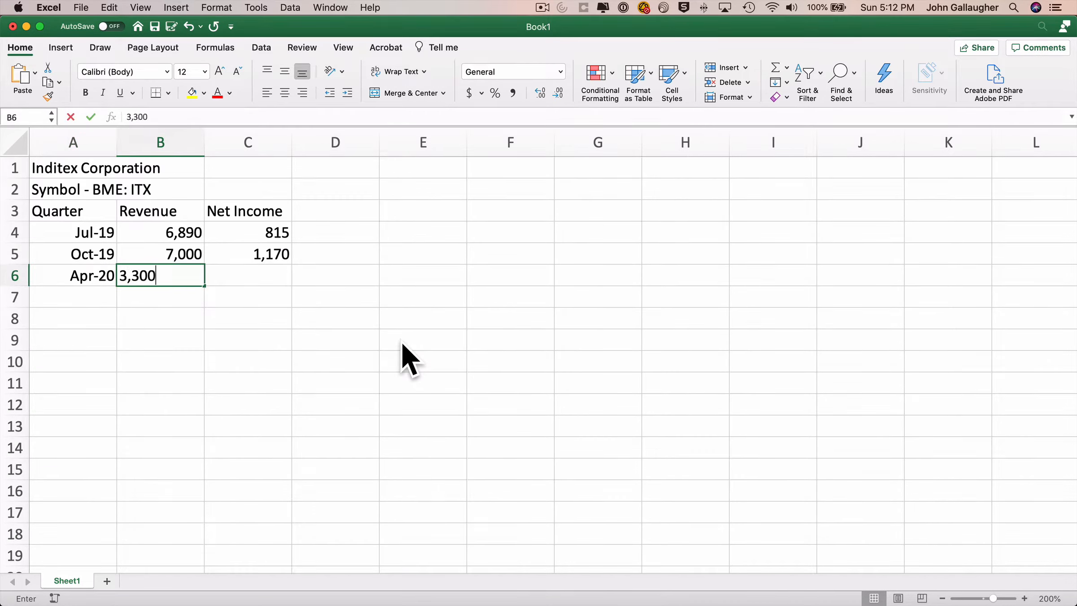
pyautogui.press('Tab')
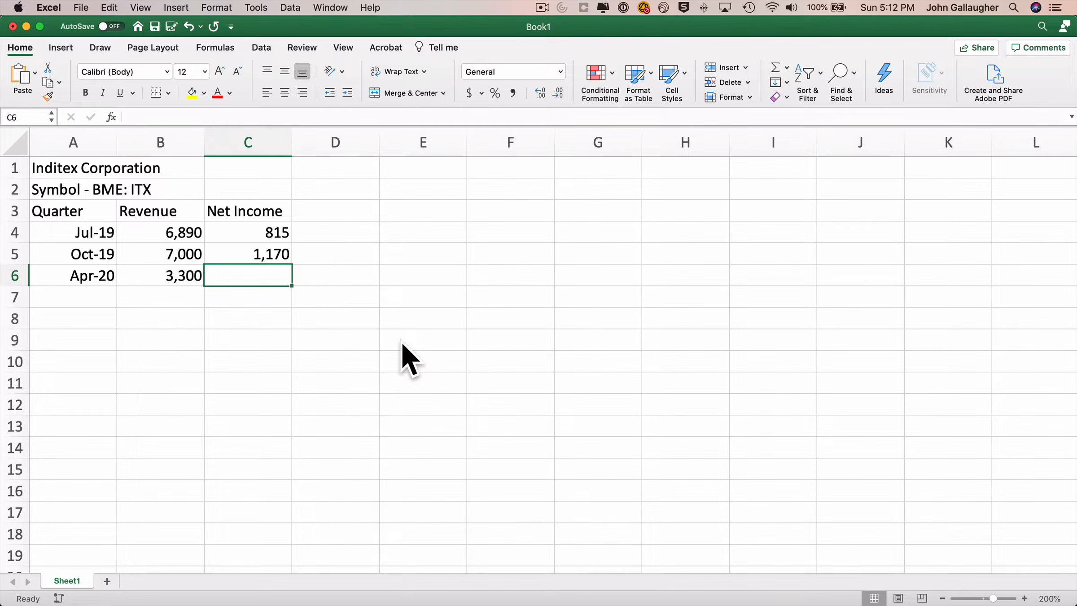
pyautogui.write('-409')
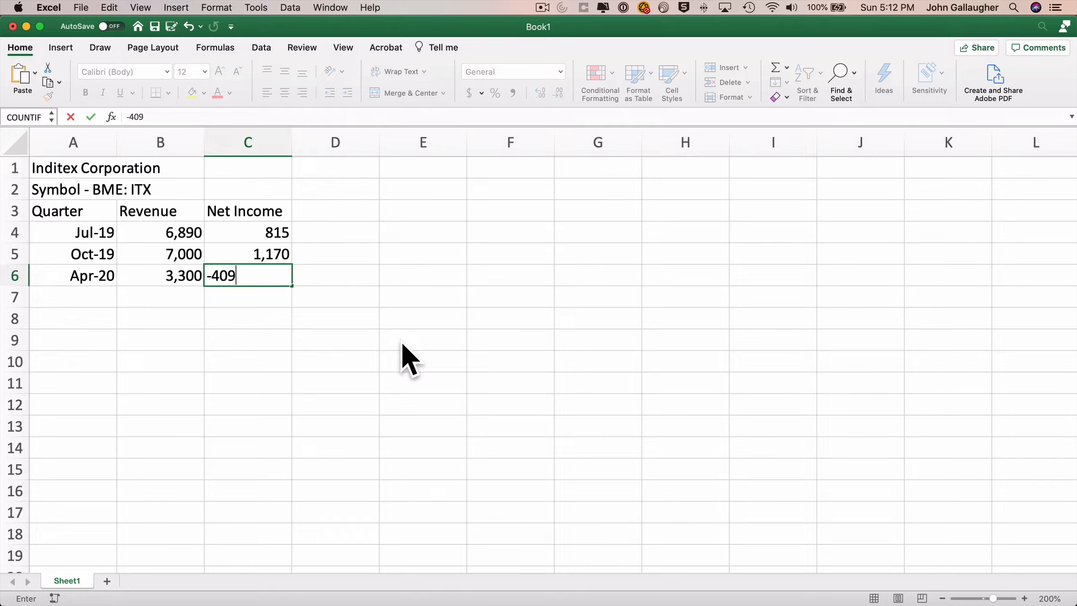
pyautogui.press('Return')
# - Label cell A7 TOTAL and add up the three revenue figures in cell B7 with the formula =B4+B5+B6
pyautogui.write('TOTAL')
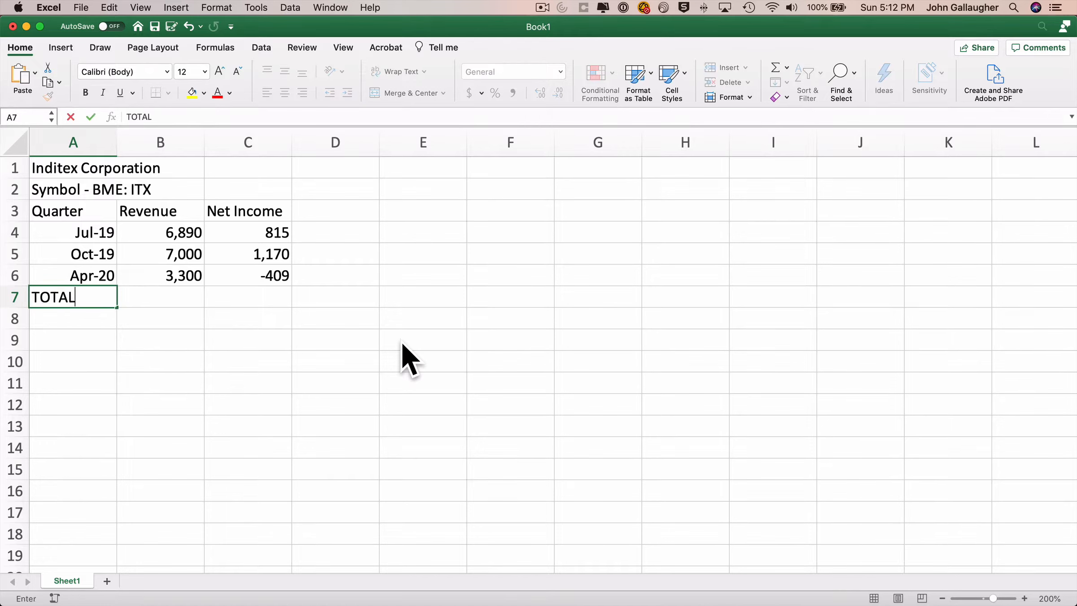
pyautogui.press('Tab')
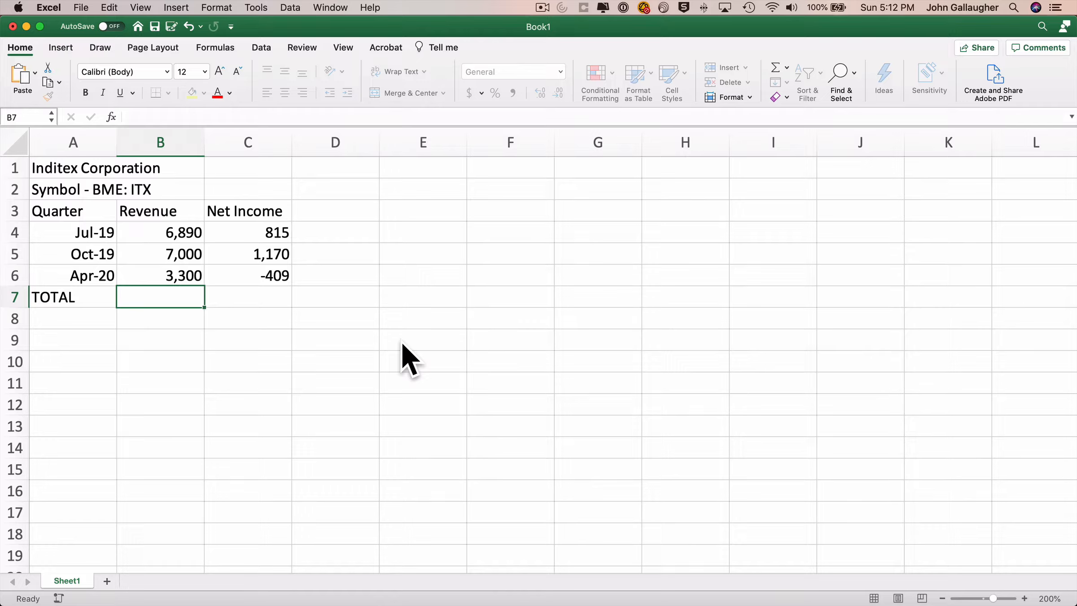
pyautogui.write('=')
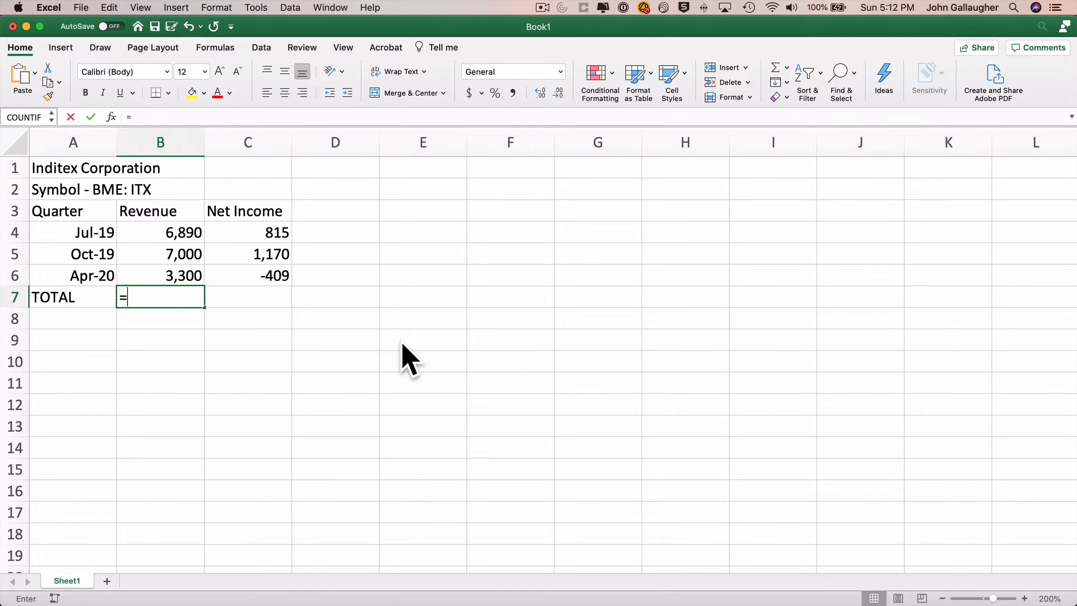
pyautogui.click(188, 236)
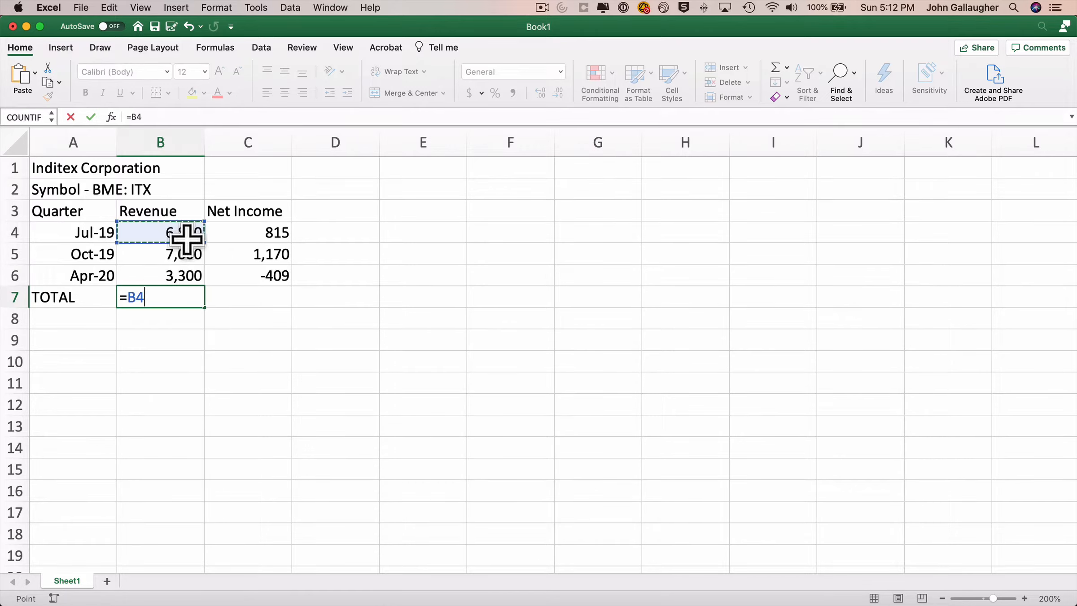
pyautogui.write('+')
pyautogui.click(180, 257)
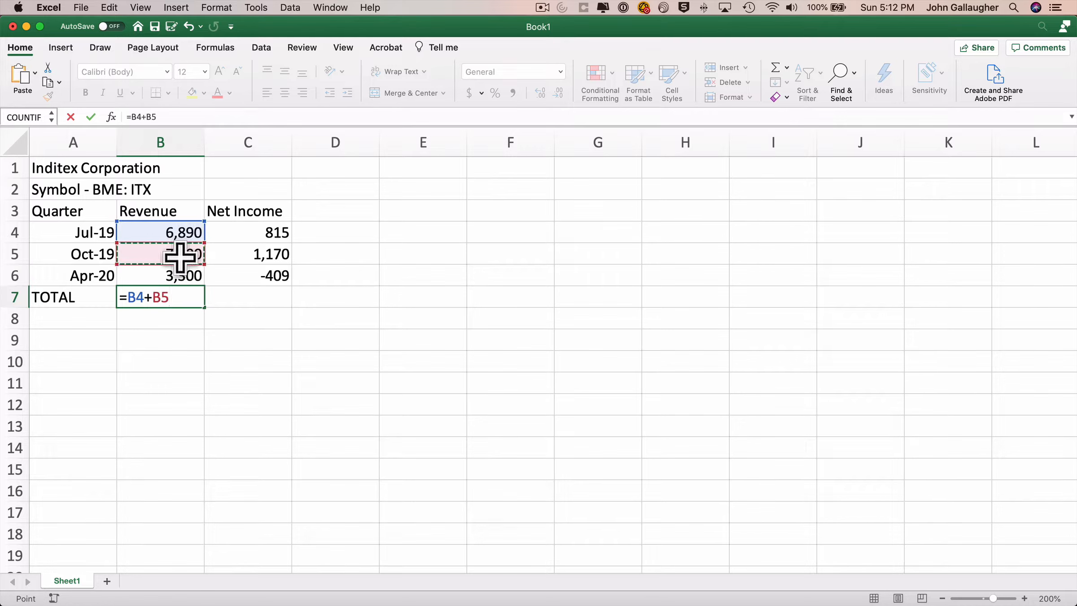
pyautogui.write('+')
pyautogui.click(180, 272)
pyautogui.press('Tab')
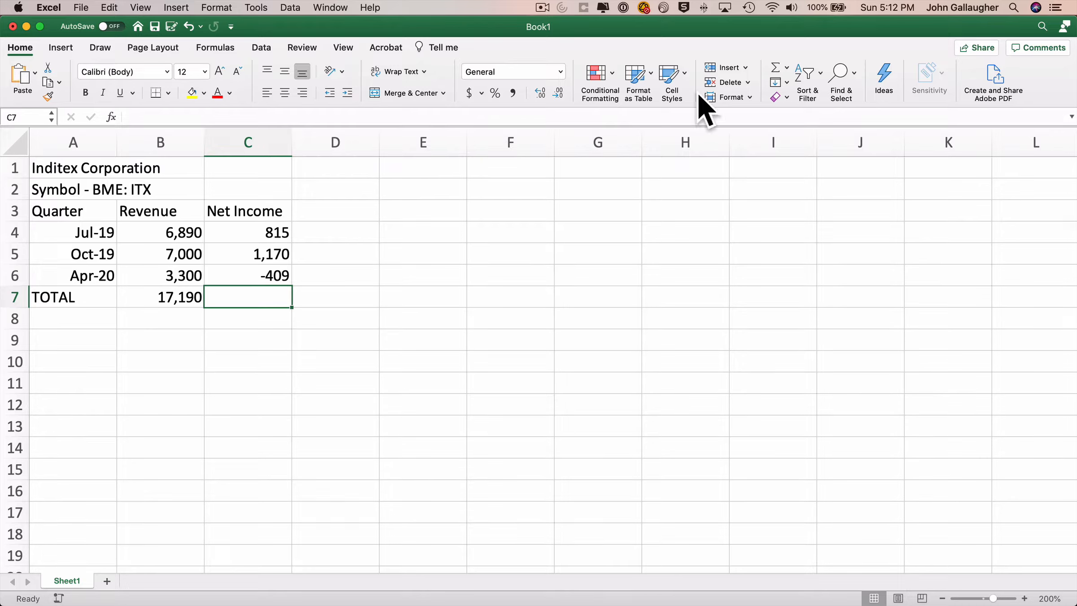
# - Total the net income column in cell C7 with AutoSum over C4:C6 and review the revenue formula in B7
pyautogui.click(773, 68)
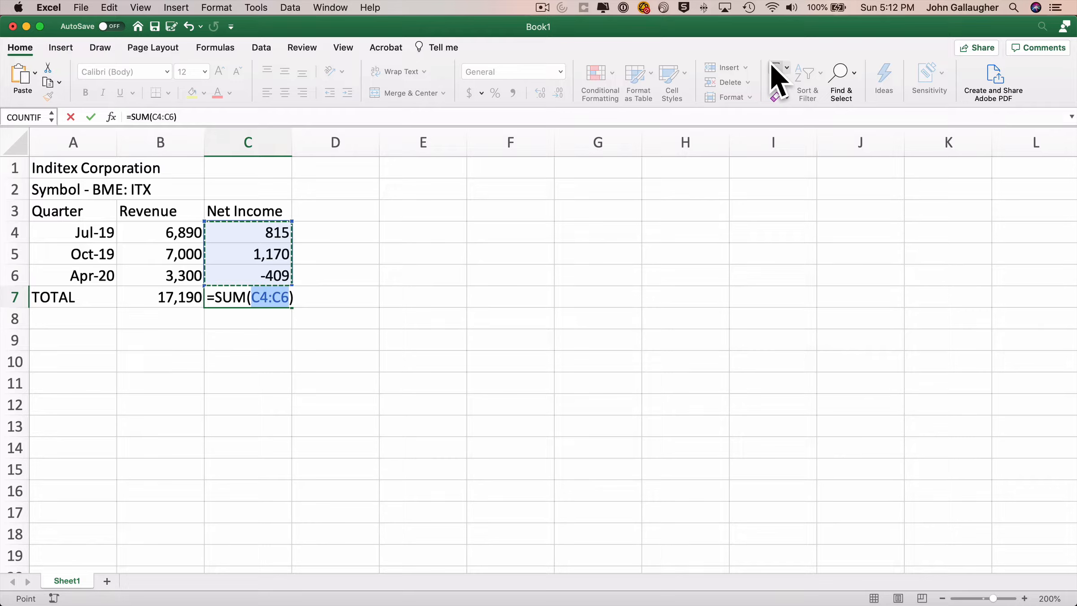
pyautogui.press('Return')
pyautogui.press('Up')
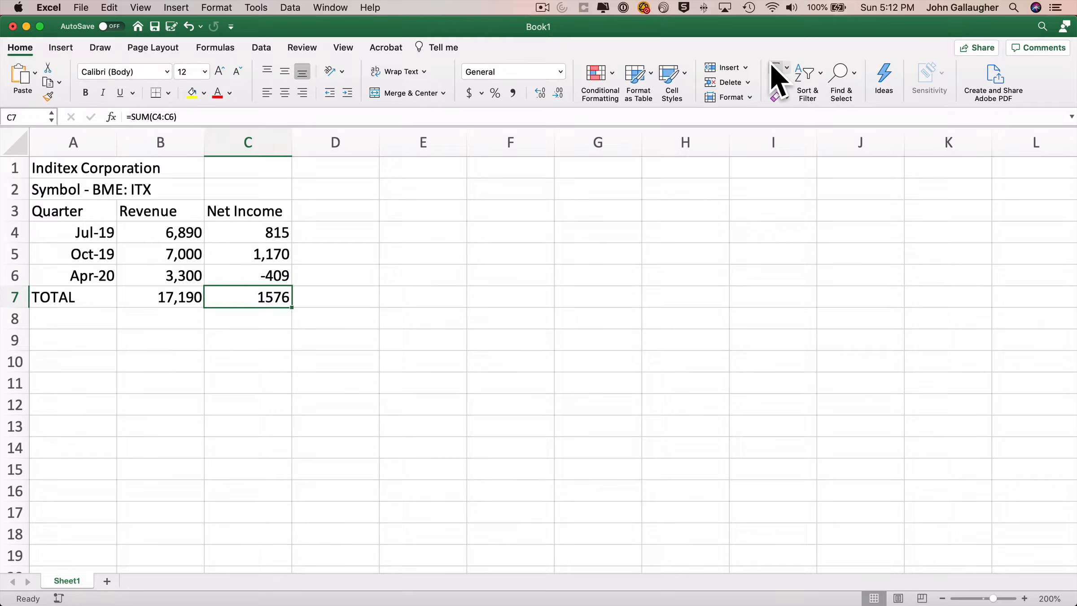
pyautogui.press('Left')
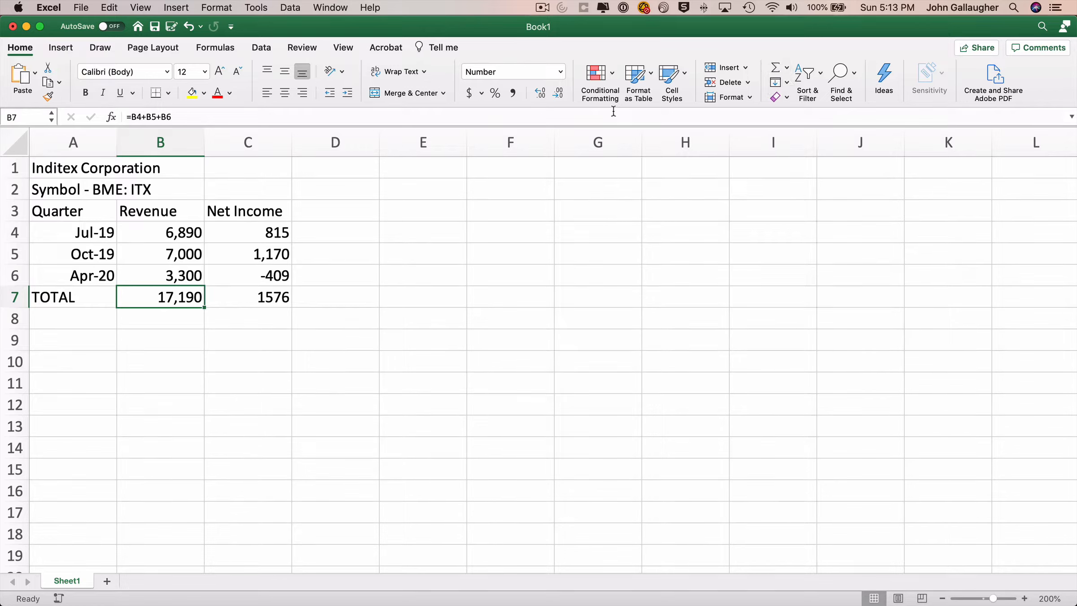
# - Apply the Euro (€ 123) accounting format to the revenue and net income figures in cells B4:C7
pyautogui.moveTo(272, 300); pyautogui.dragTo(180, 234)
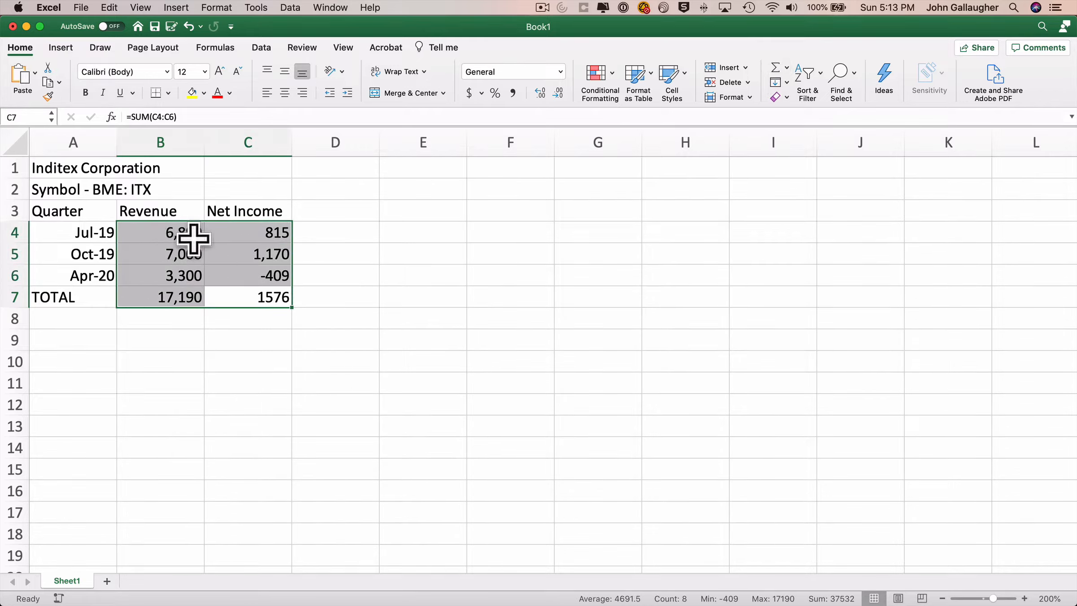
pyautogui.click(482, 94)
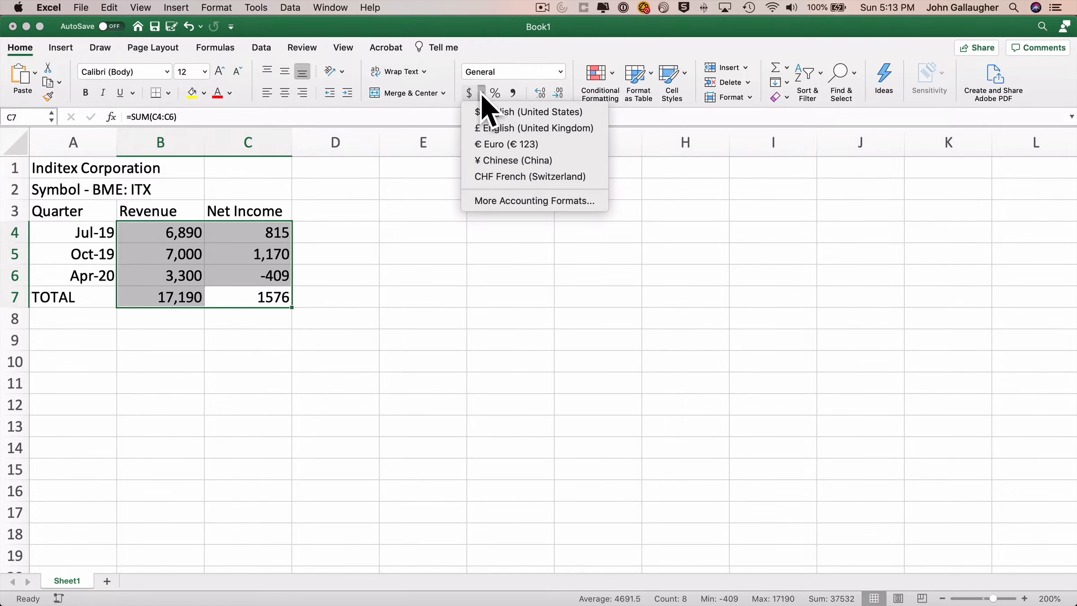
pyautogui.click(516, 144)
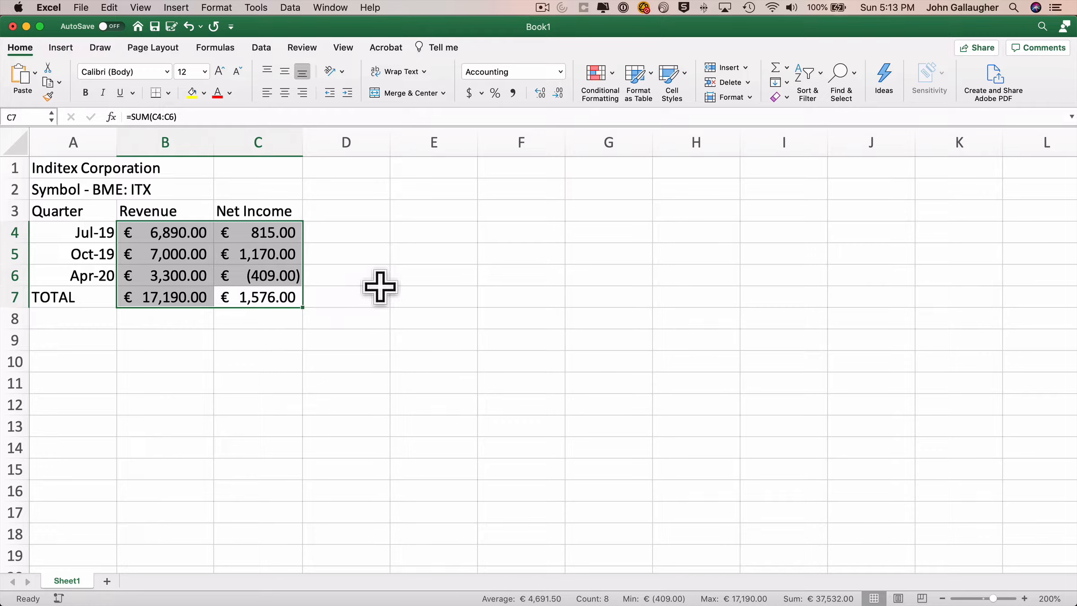
# - Format B4:C7 as Euro currency with negative numbers in red parentheses and no decimal places
pyautogui.click(561, 71)
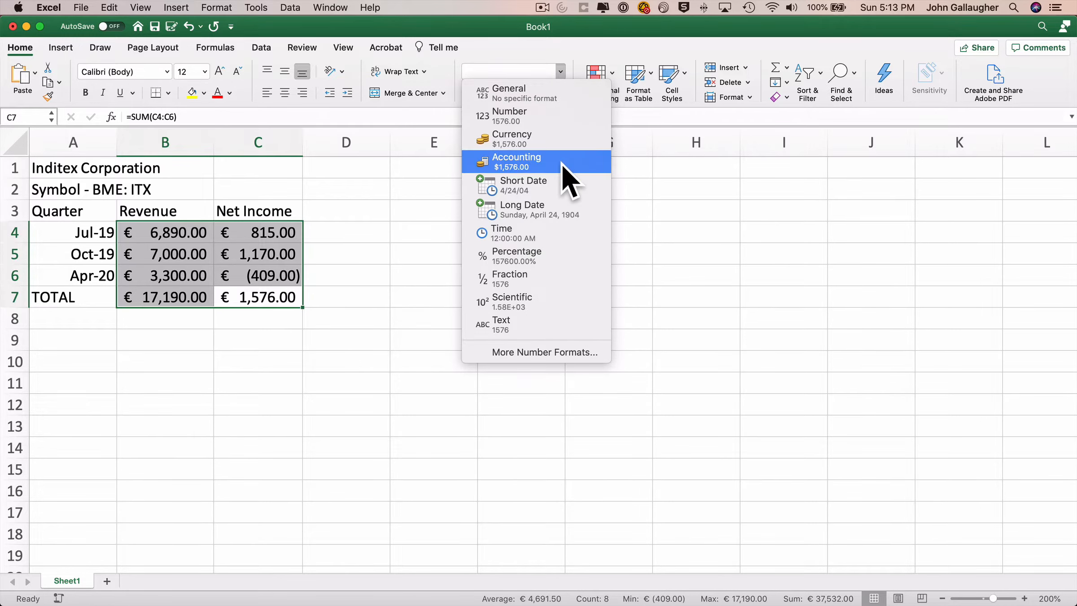
pyautogui.click(588, 354)
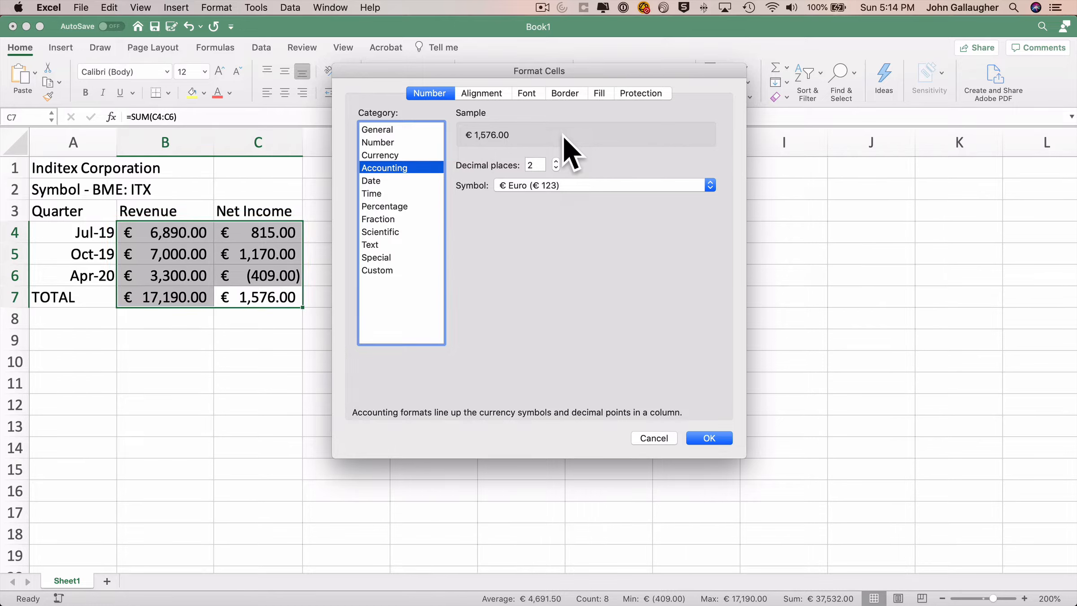
pyautogui.click(412, 154)
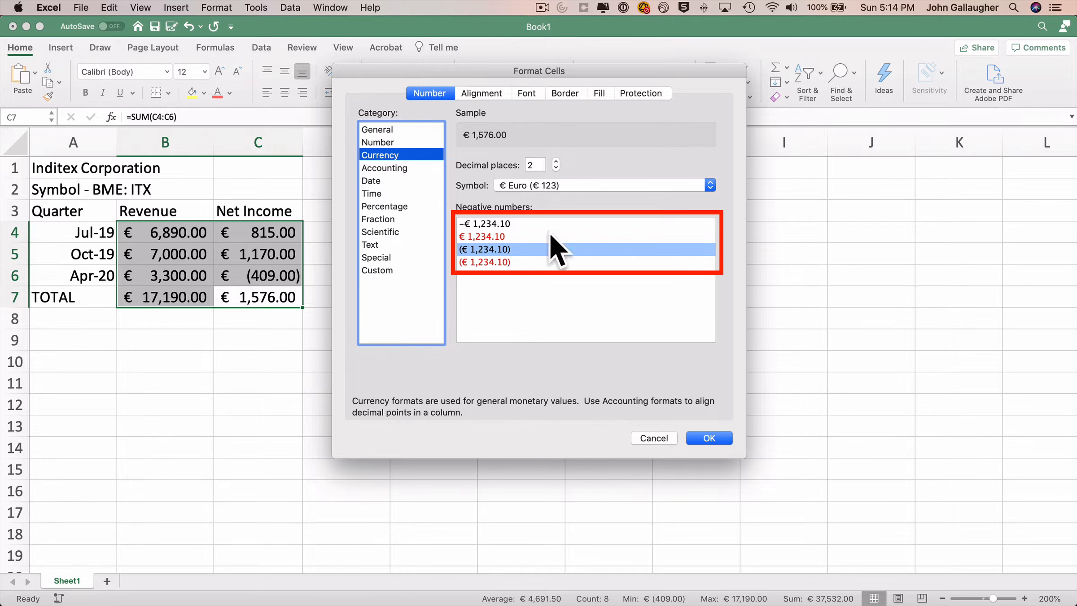
pyautogui.click(501, 262)
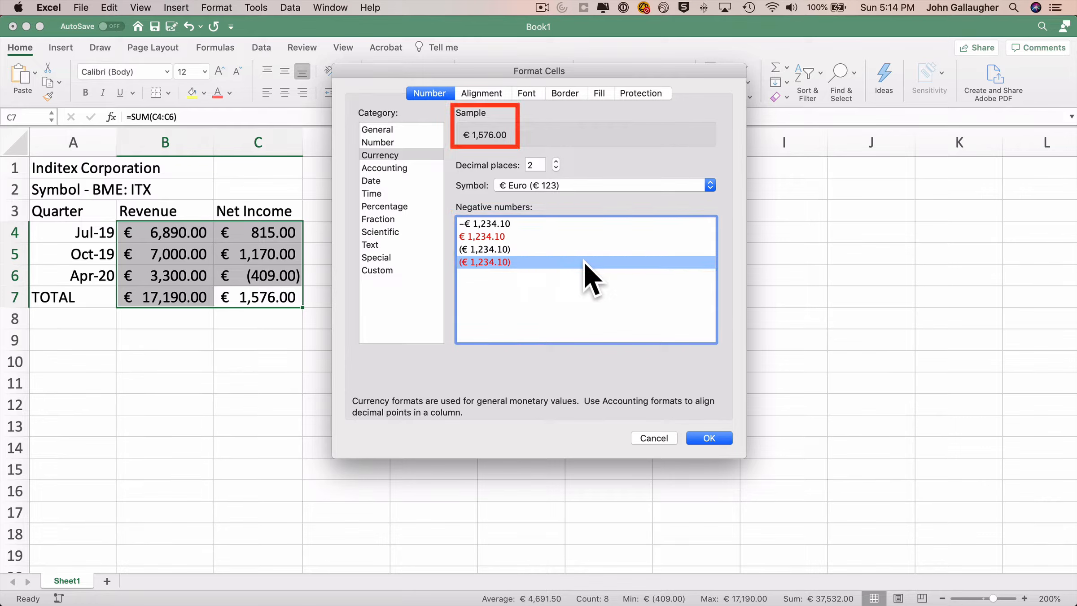
pyautogui.click(713, 439)
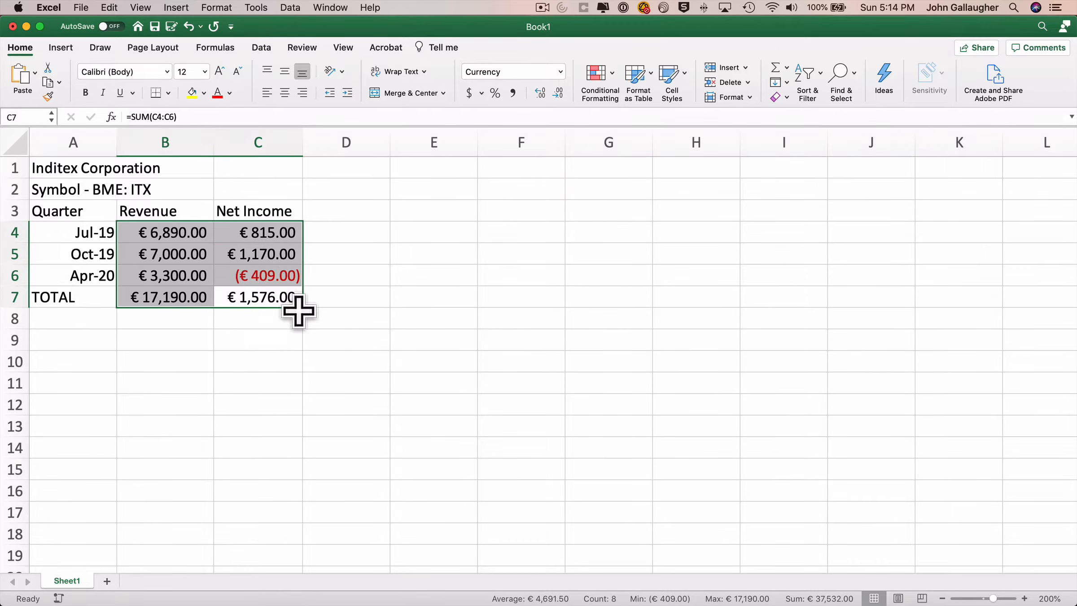
pyautogui.click(558, 93)
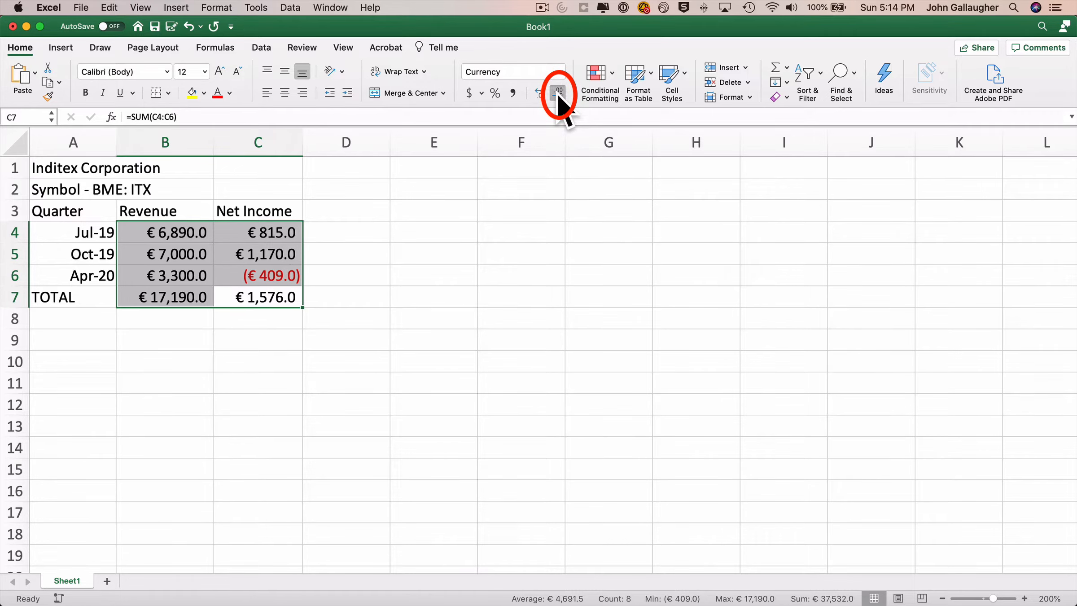
pyautogui.click(558, 93)
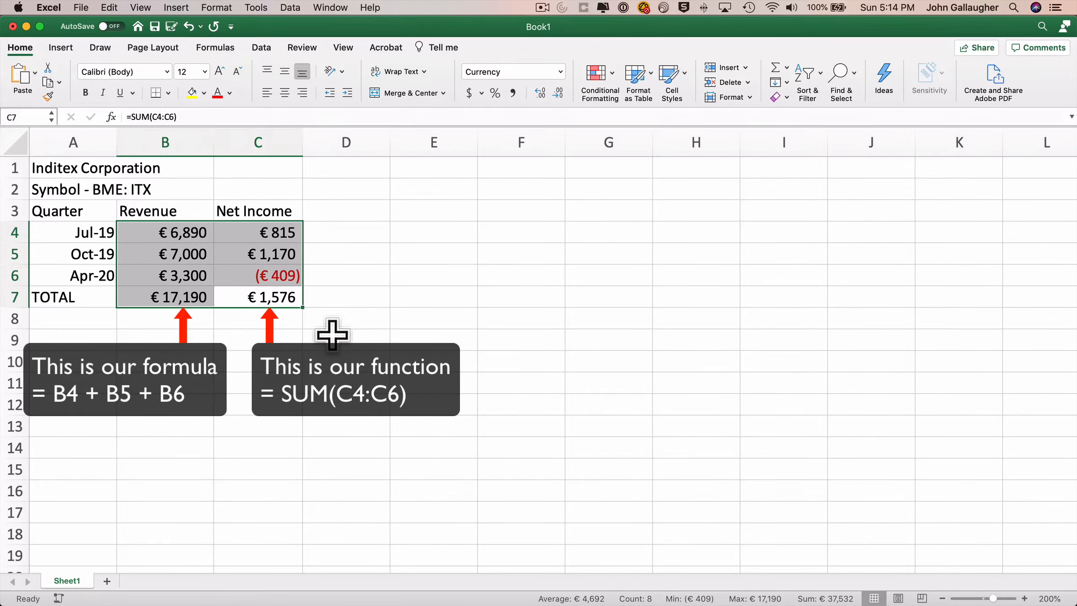
# - Insert a blank row above the Apr-20 row and select its Quarter cell, A6
pyautogui.click(15, 275)
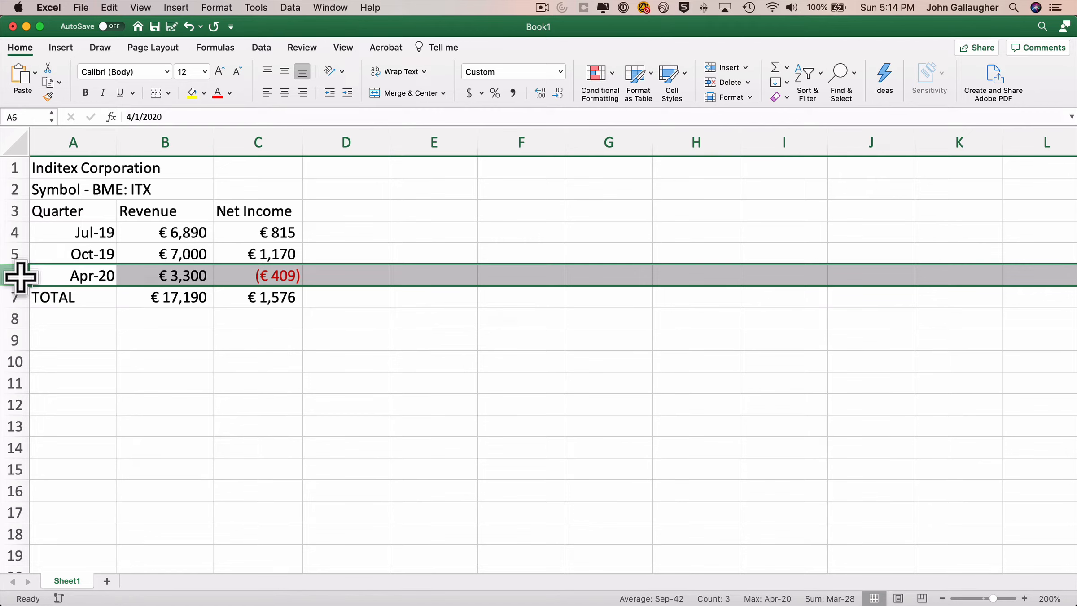
pyautogui.rightClick(20, 277)
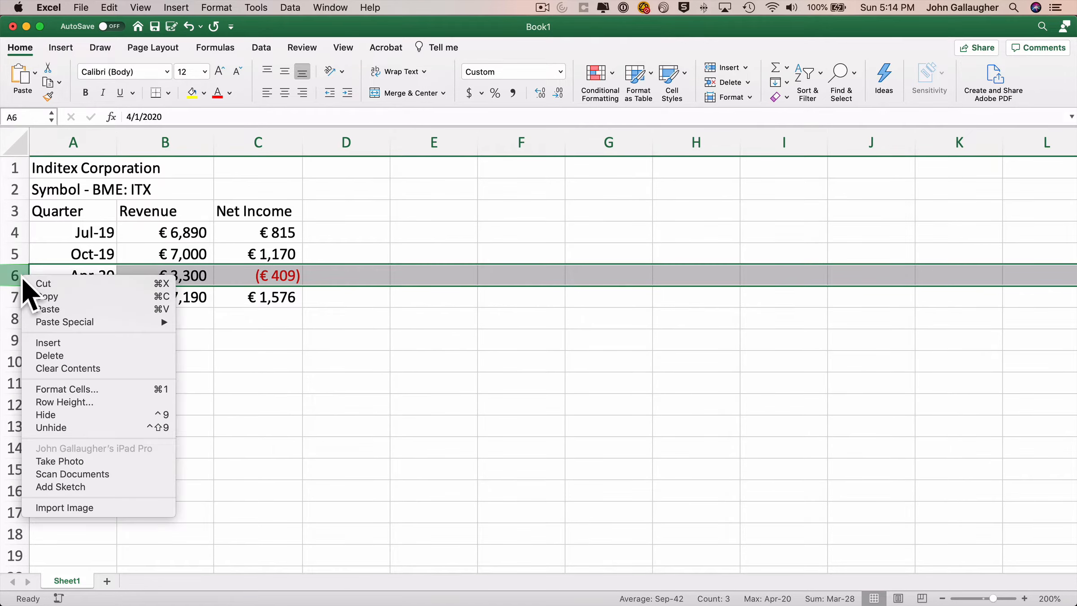
pyautogui.click(48, 343)
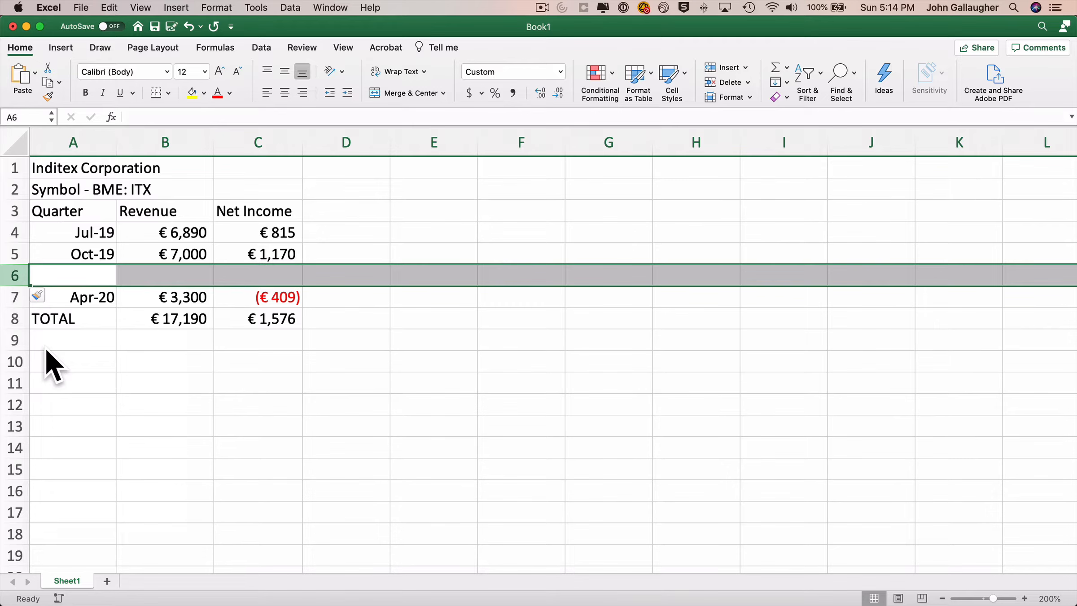
pyautogui.click(71, 291)
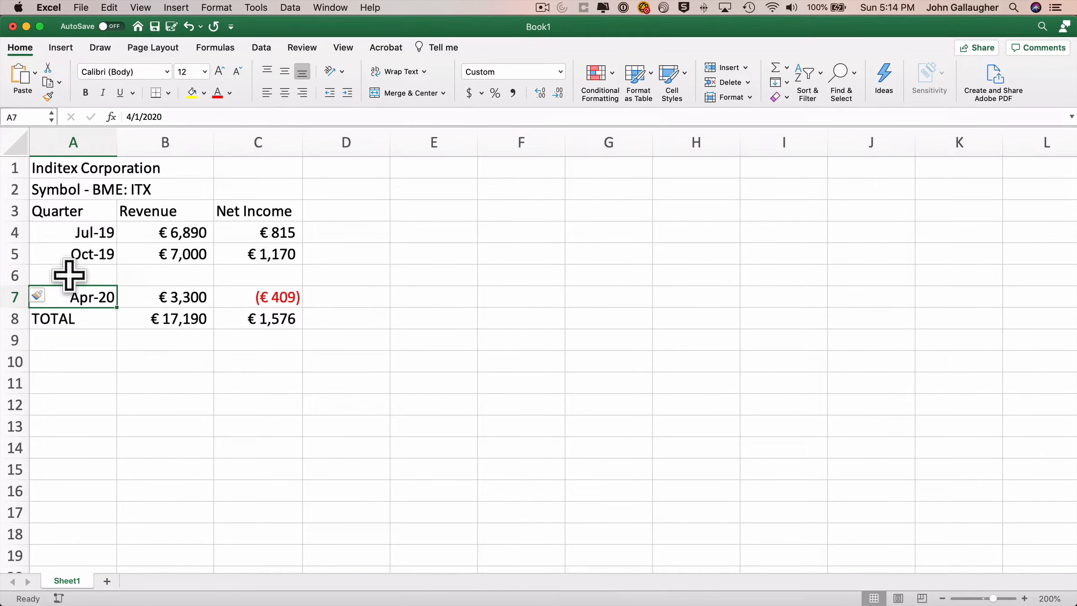
pyautogui.click(68, 274)
# - Switch to Chrome, show the JAN 2020 quarterly financials and copy the revenue figure 8.47B
pyautogui.press('super+Tab')
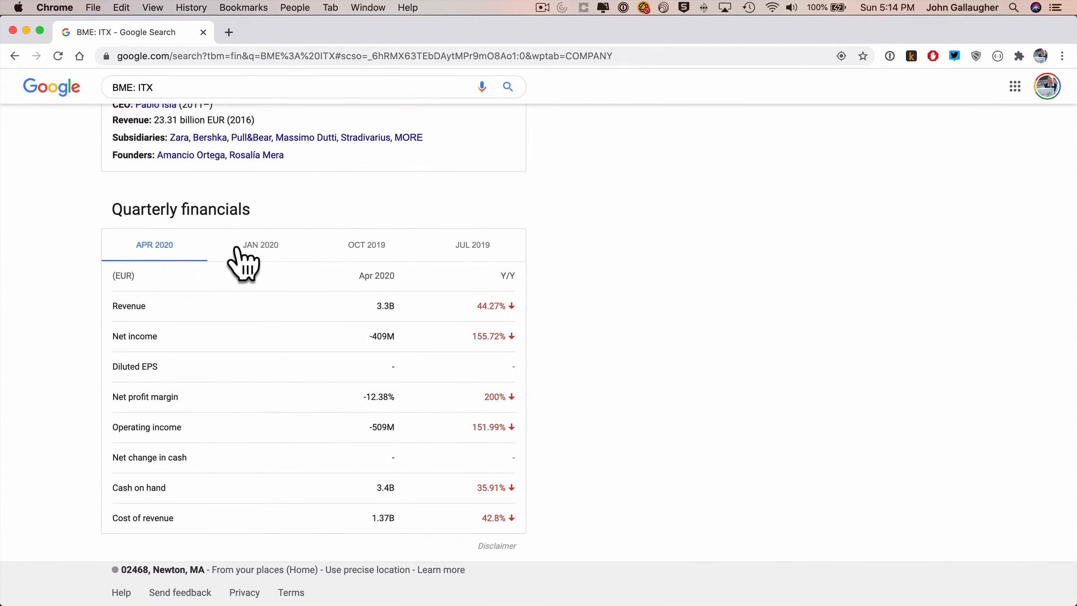
pyautogui.click(258, 245)
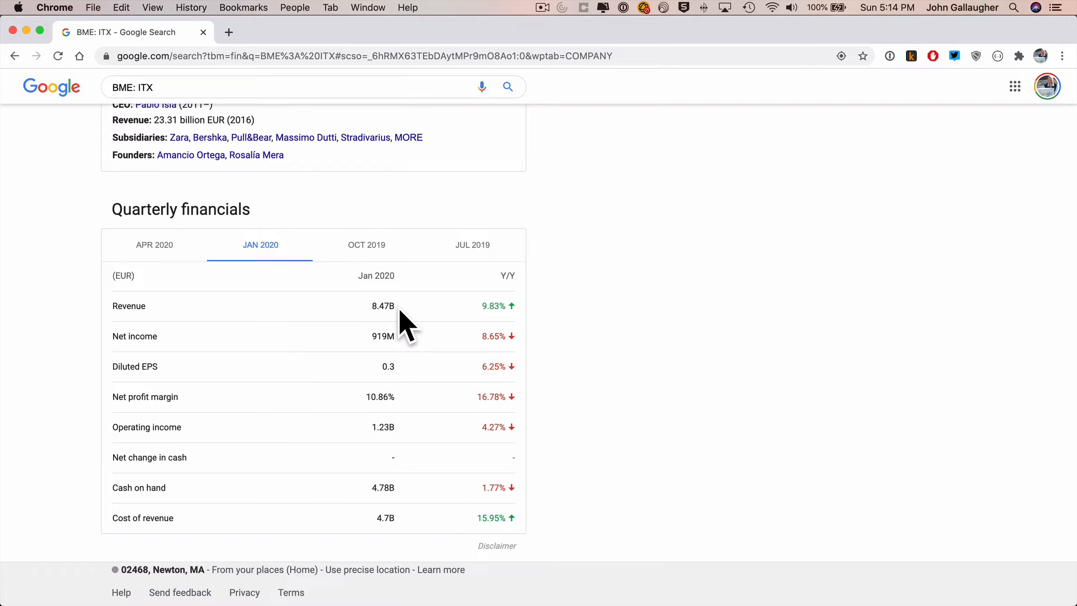
pyautogui.moveTo(397, 307); pyautogui.dragTo(369, 306)
pyautogui.press('super+c')
# - Return to Excel and enter the quarter JAN 2020 in cell A6
pyautogui.press('super+Tab')
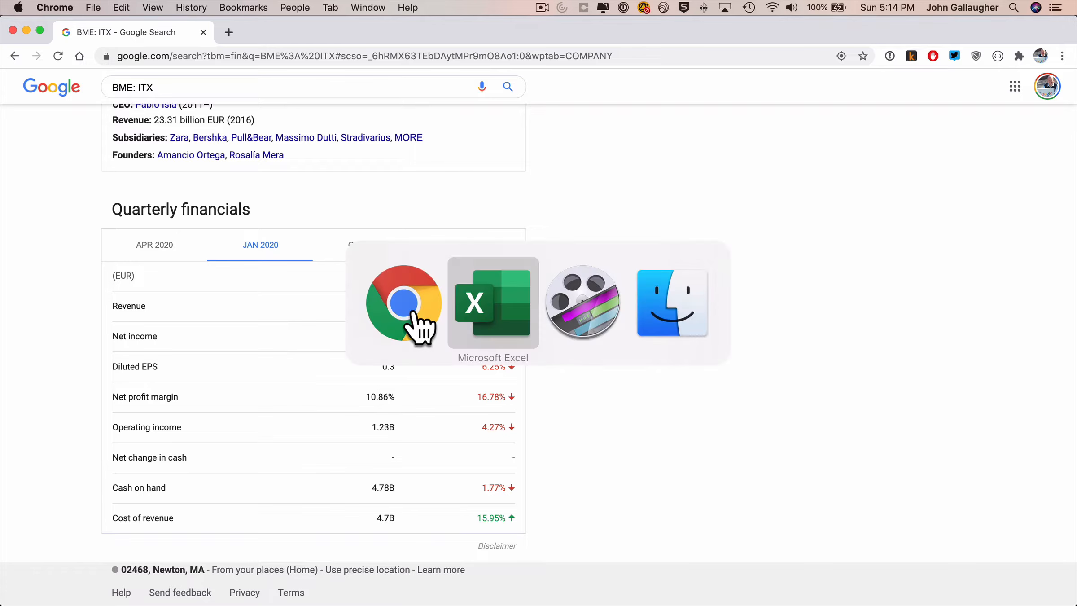
pyautogui.write('JAN 2020')
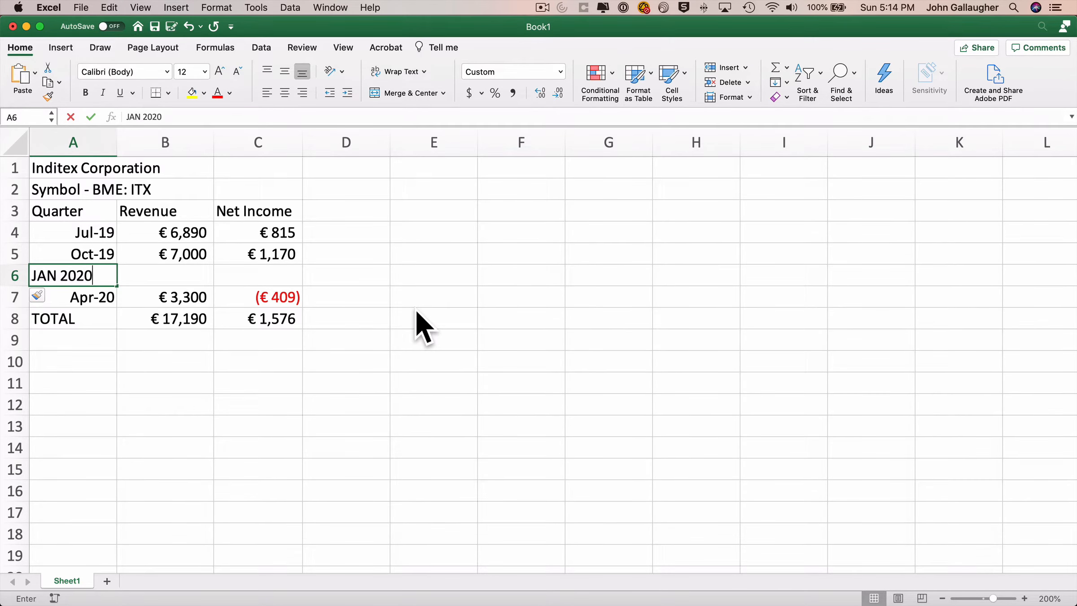
pyautogui.press('Tab')
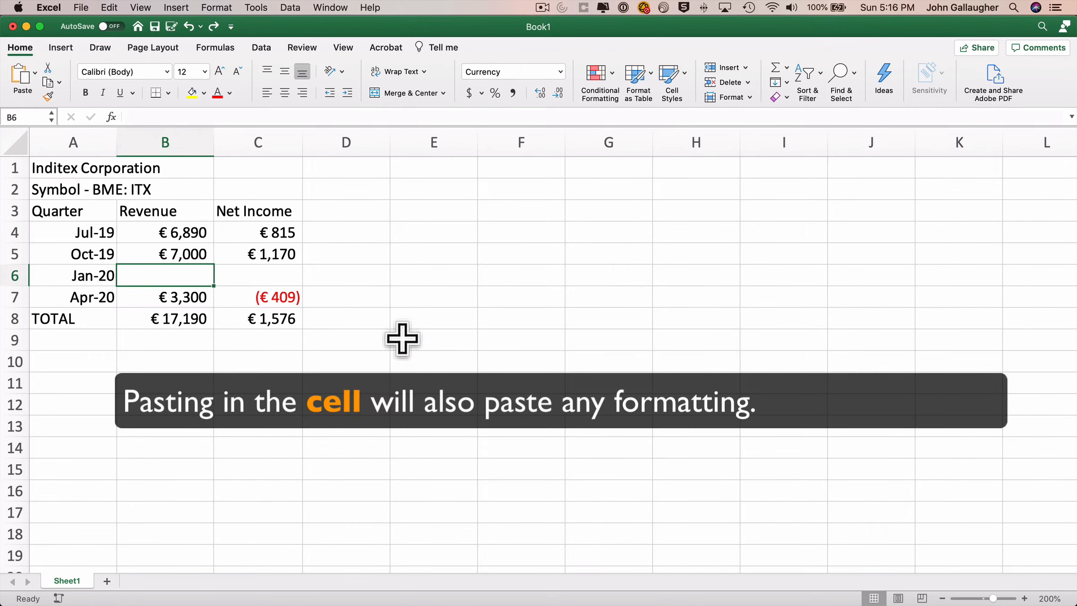
# - Paste the copied revenue into cell B6 without its source formatting and edit it to 8,470
pyautogui.press('cmd+v')
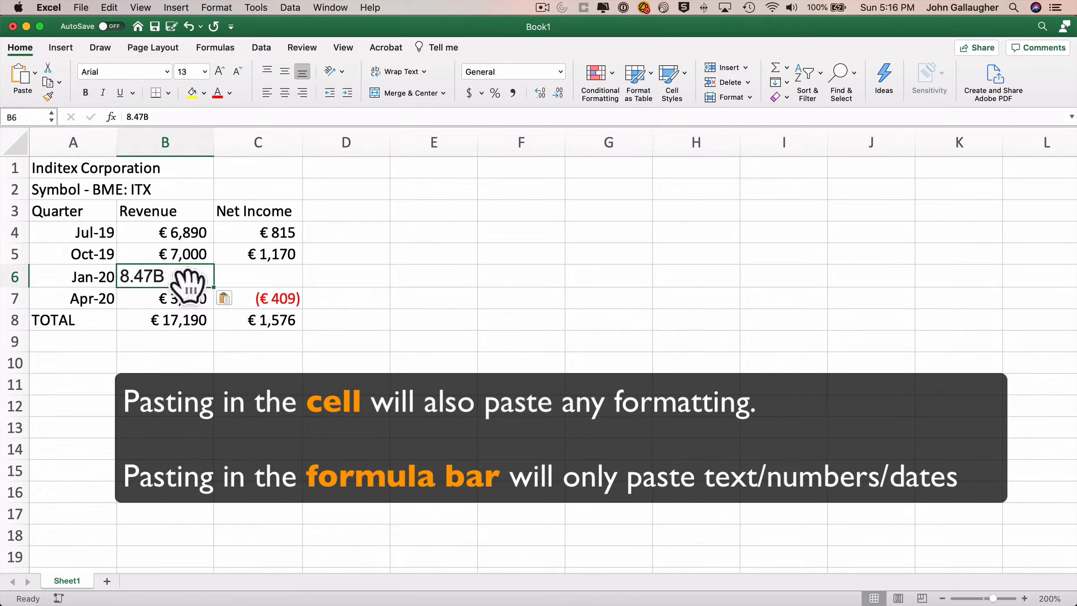
pyautogui.press('super+z')
pyautogui.click(156, 115)
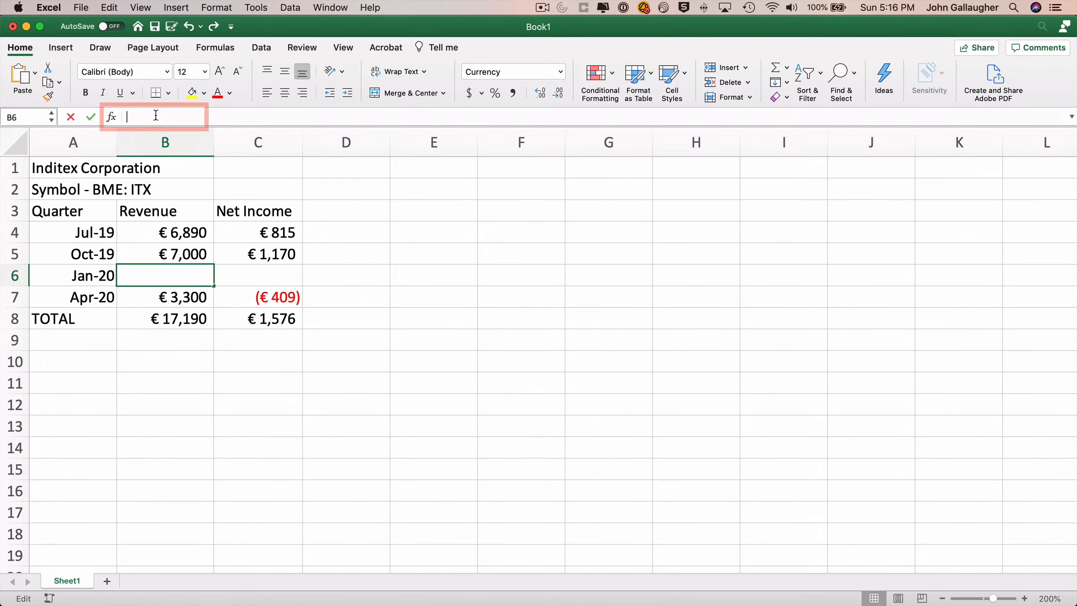
pyautogui.press('super+v')
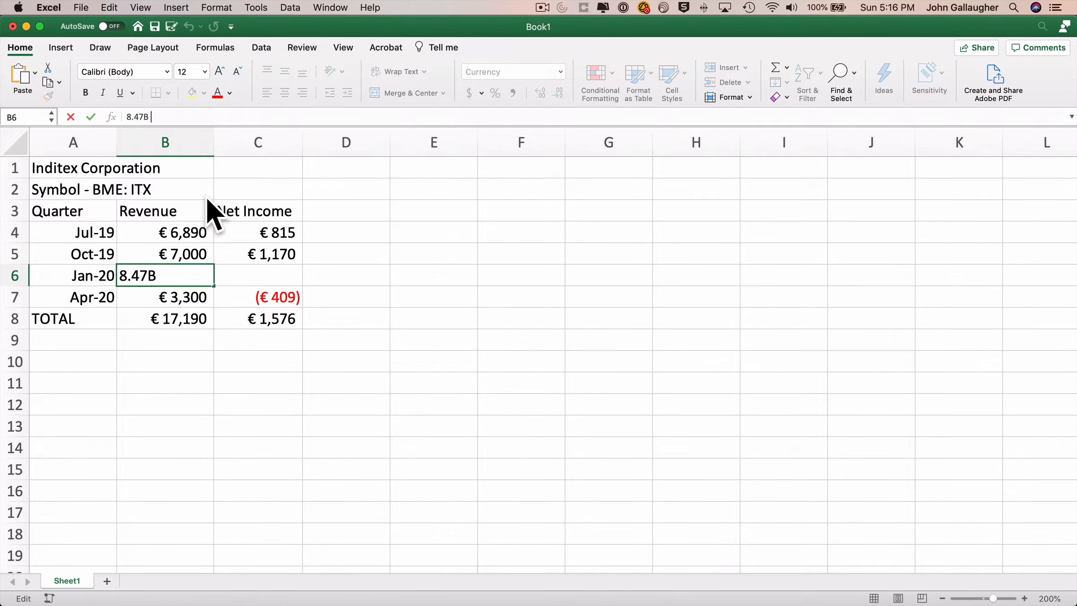
pyautogui.press('BackSpace')
pyautogui.press('BackSpace')
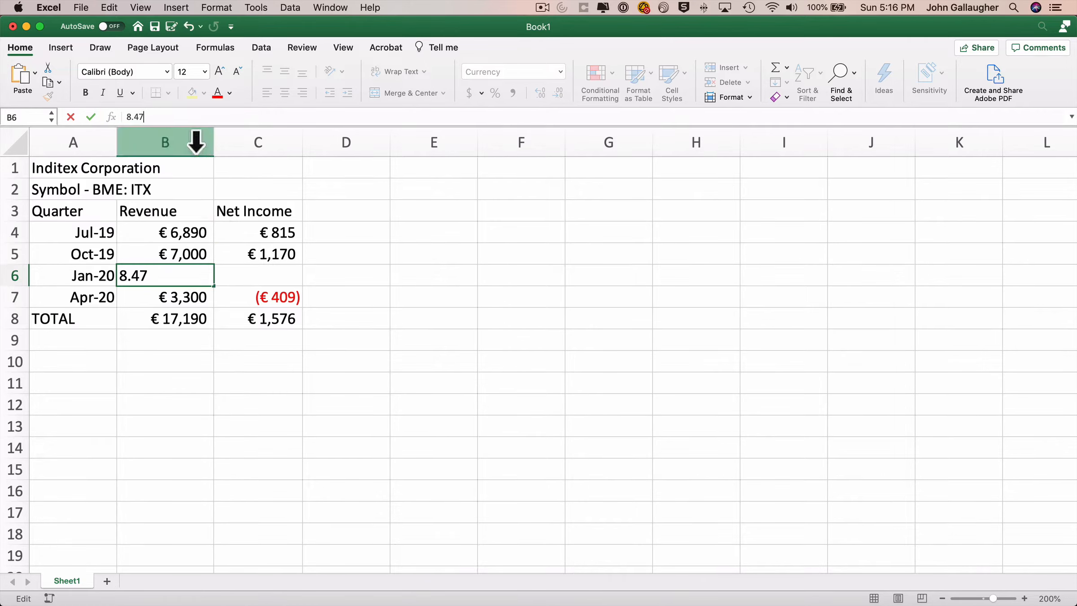
pyautogui.write('0')
pyautogui.press('BackSpace')
pyautogui.write(',470')
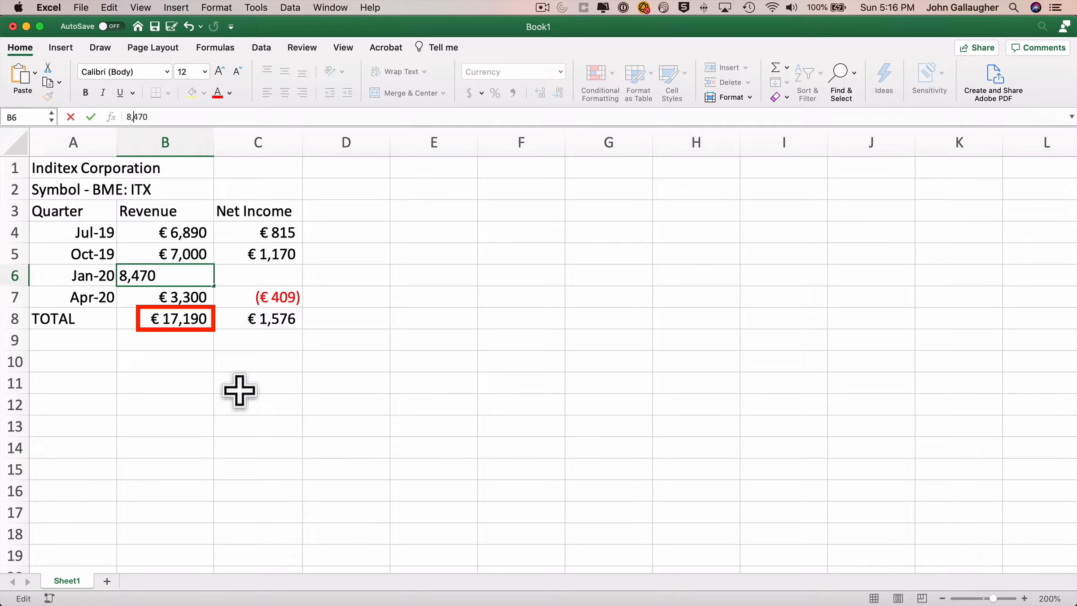
pyautogui.press('Return')
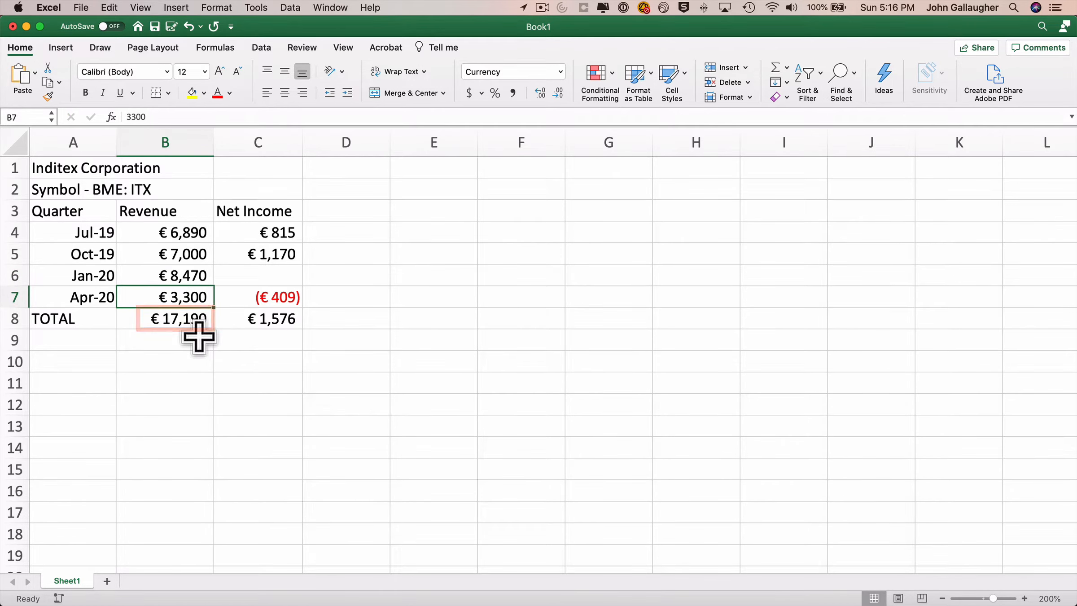
# - Check the revenue total formula in cell B8 and enter 919 as the Jan-20 net income in cell C6
pyautogui.press('Down')
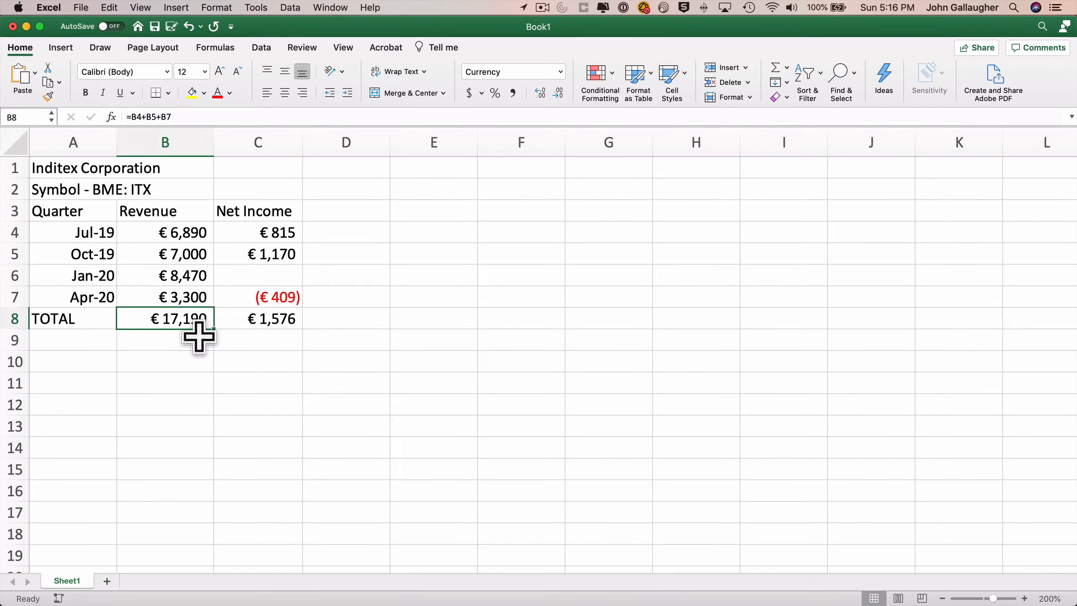
pyautogui.press('Up')
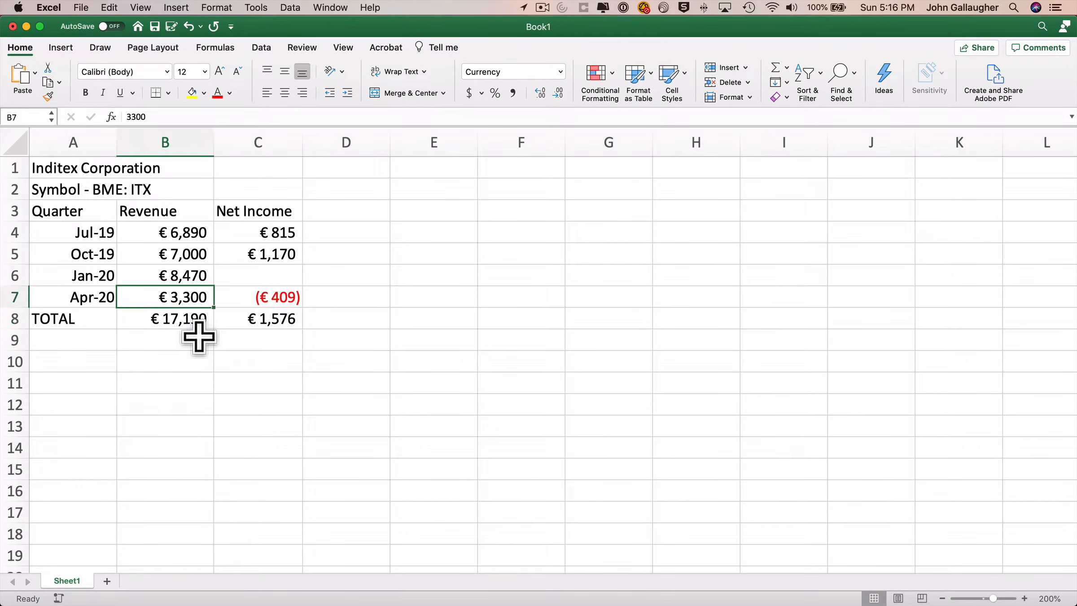
pyautogui.press('Down')
pyautogui.press('Right')
pyautogui.press('Up')
pyautogui.press('Up')
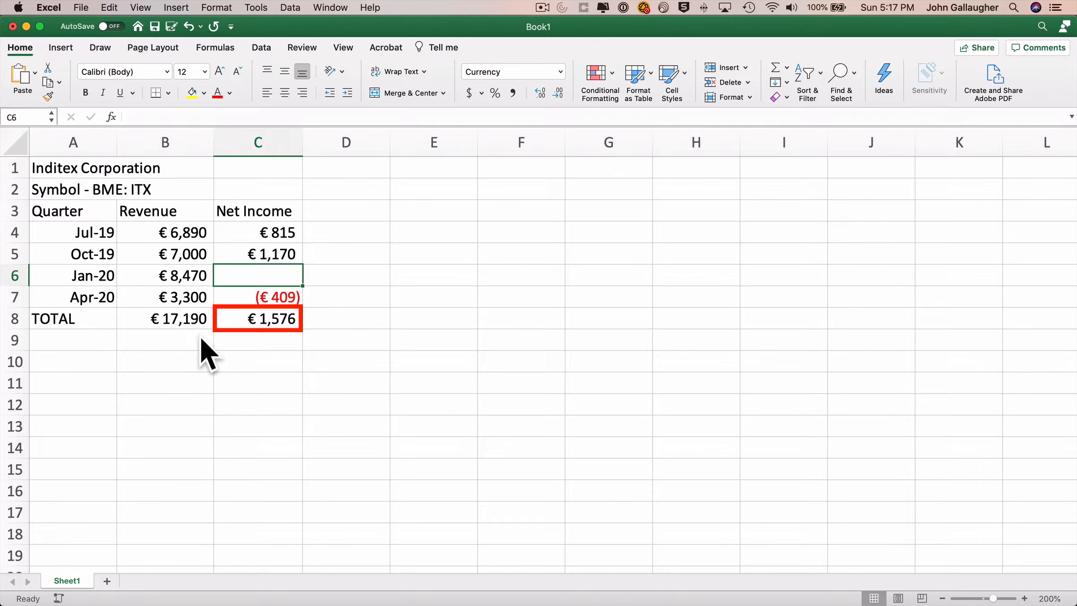
pyautogui.write('919')
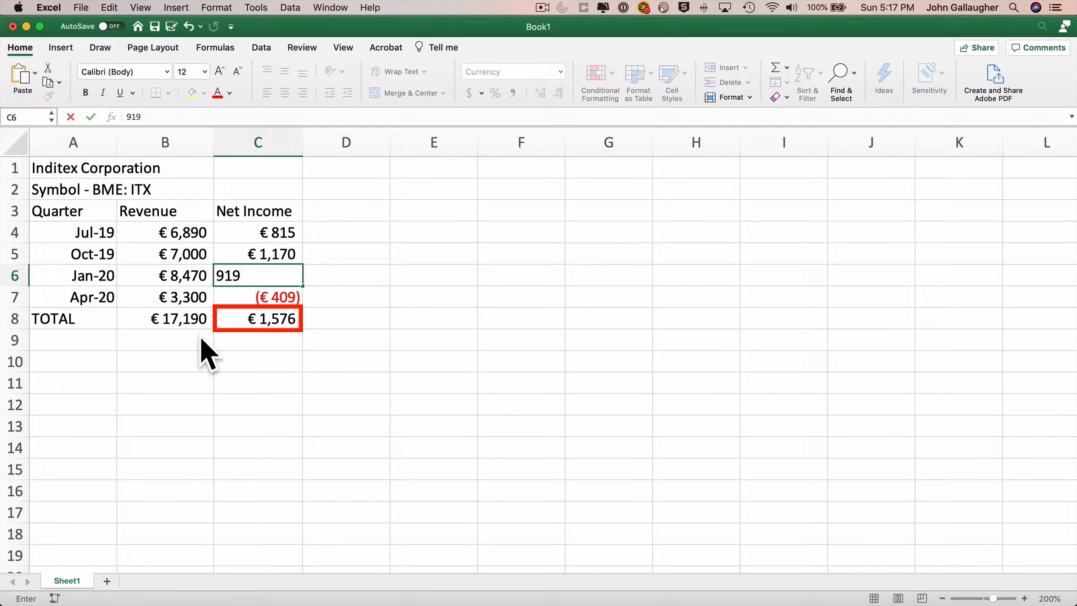
pyautogui.press('Return')
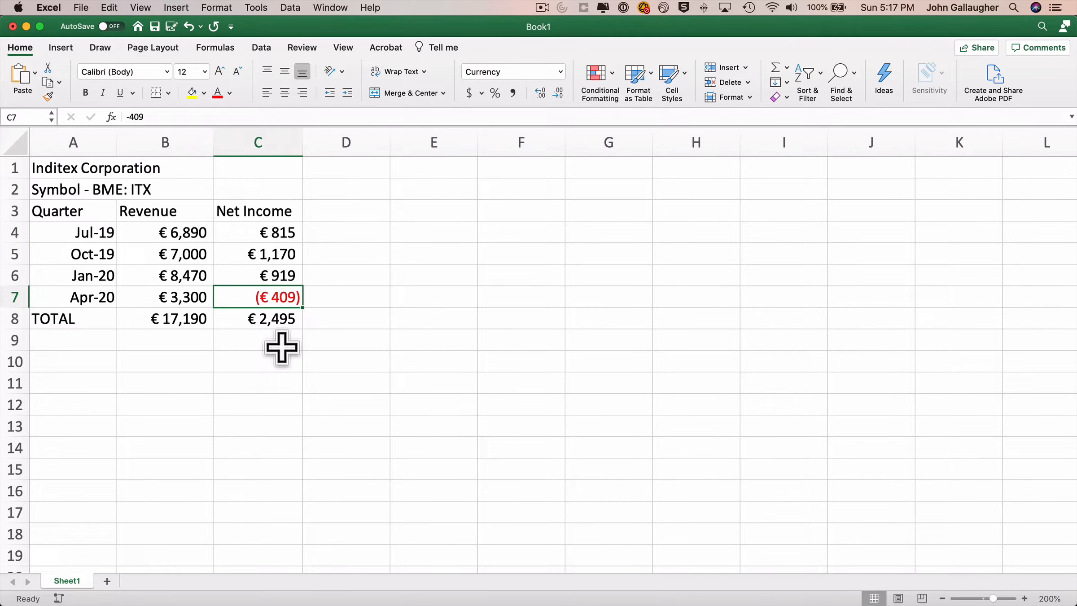
# - Compare the net income total formula in cell C8 with the revenue total formula in cell B8
pyautogui.press('Down')
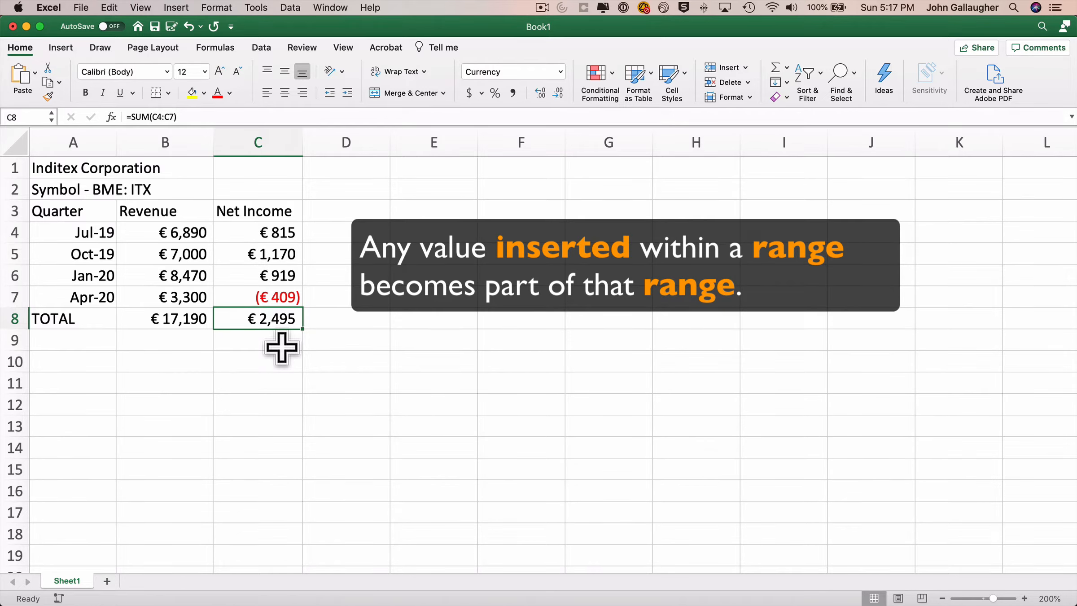
pyautogui.doubleClick(274, 319)
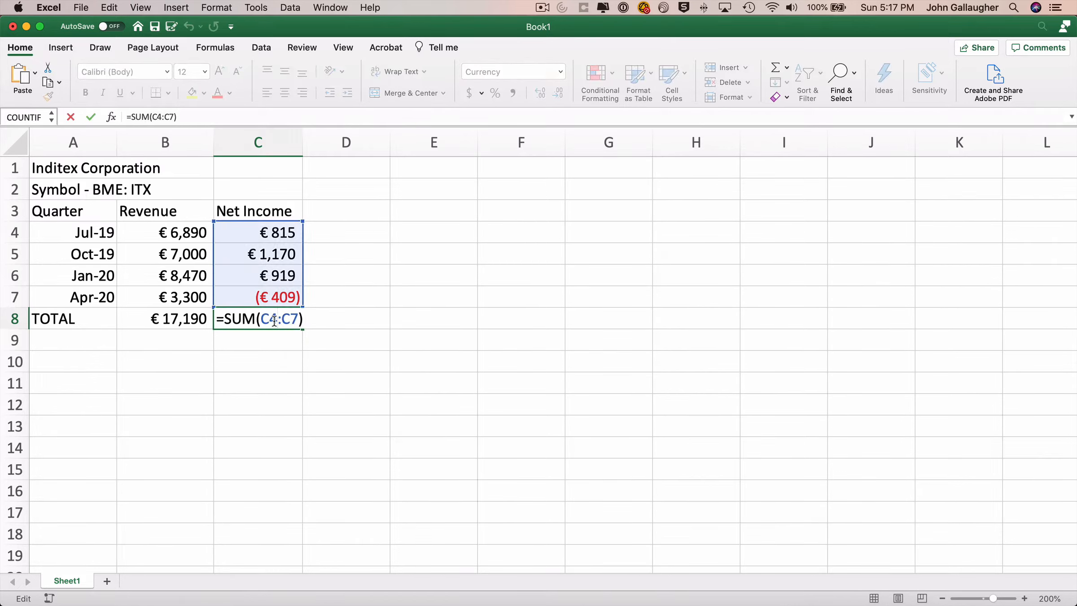
pyautogui.click(176, 320)
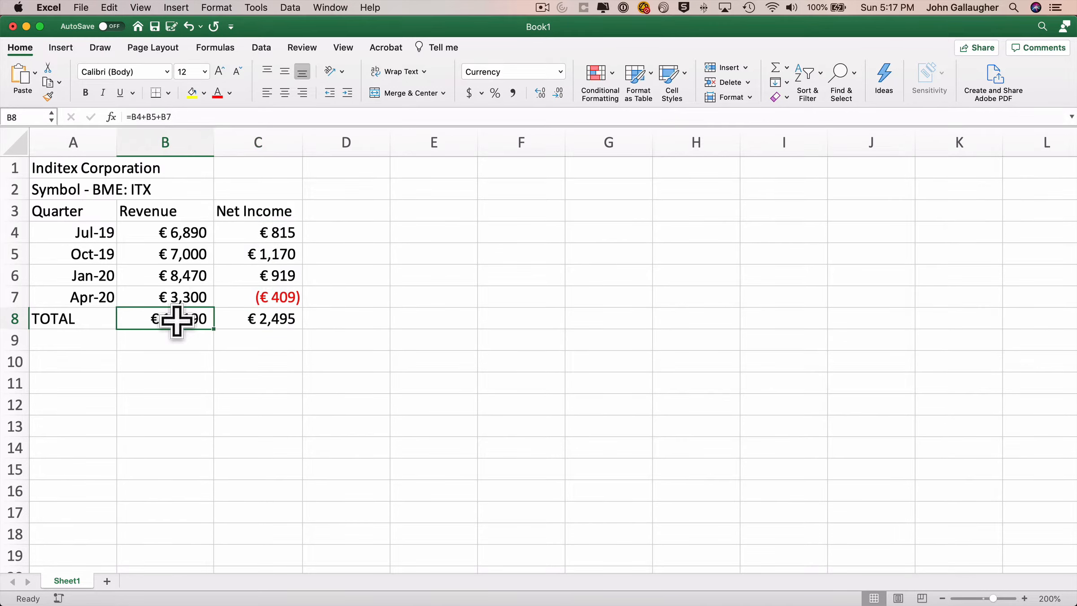
# - Add cell B6 to the revenue total formula in B8 so it reads =B4+B5+B6+B7
pyautogui.doubleClick(176, 320)
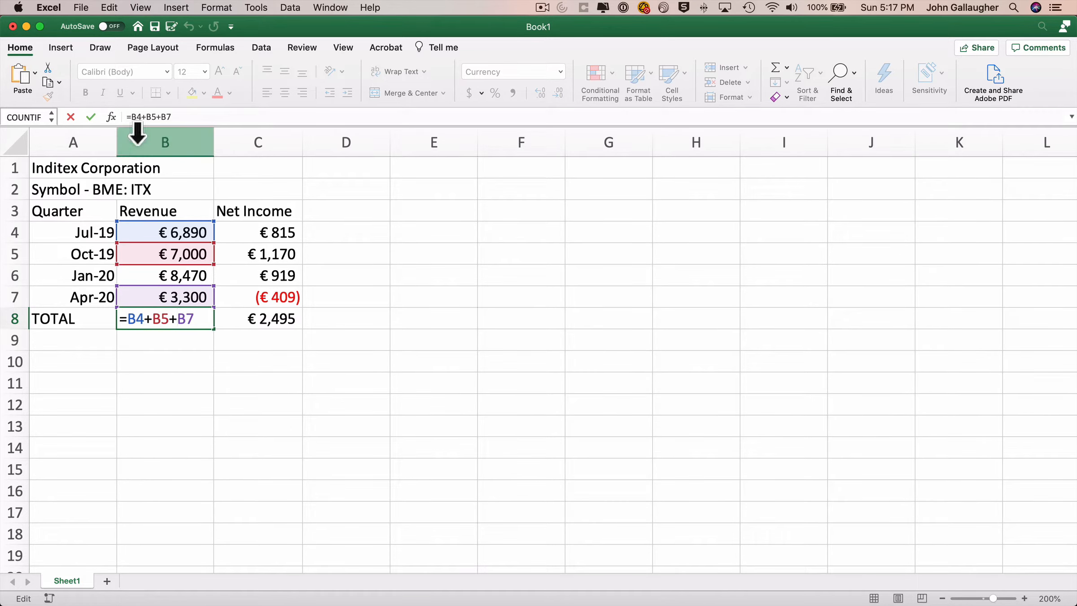
pyautogui.click(156, 117)
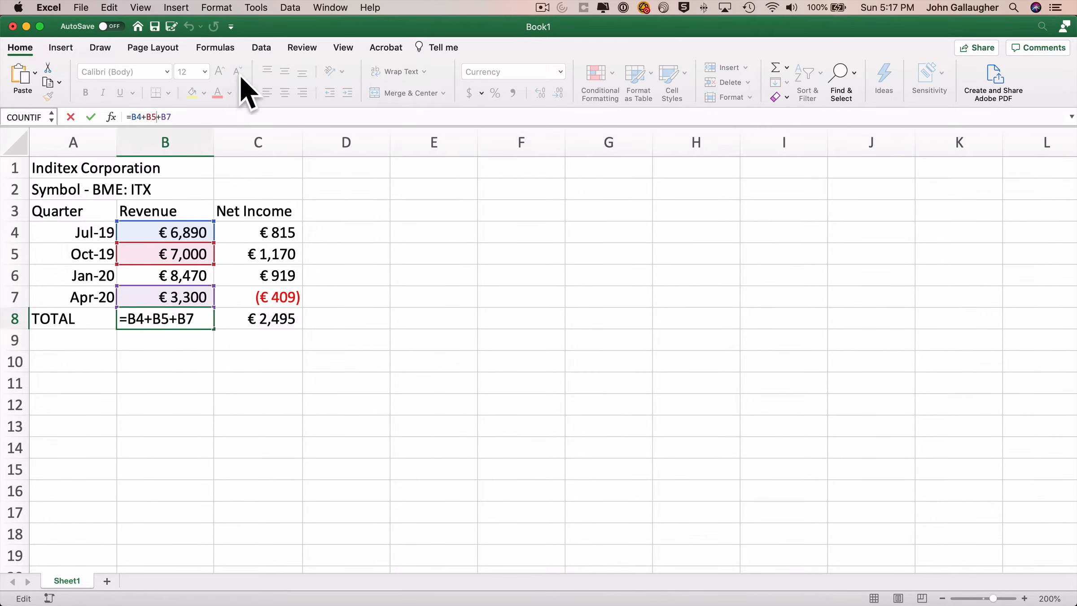
pyautogui.press('Right')
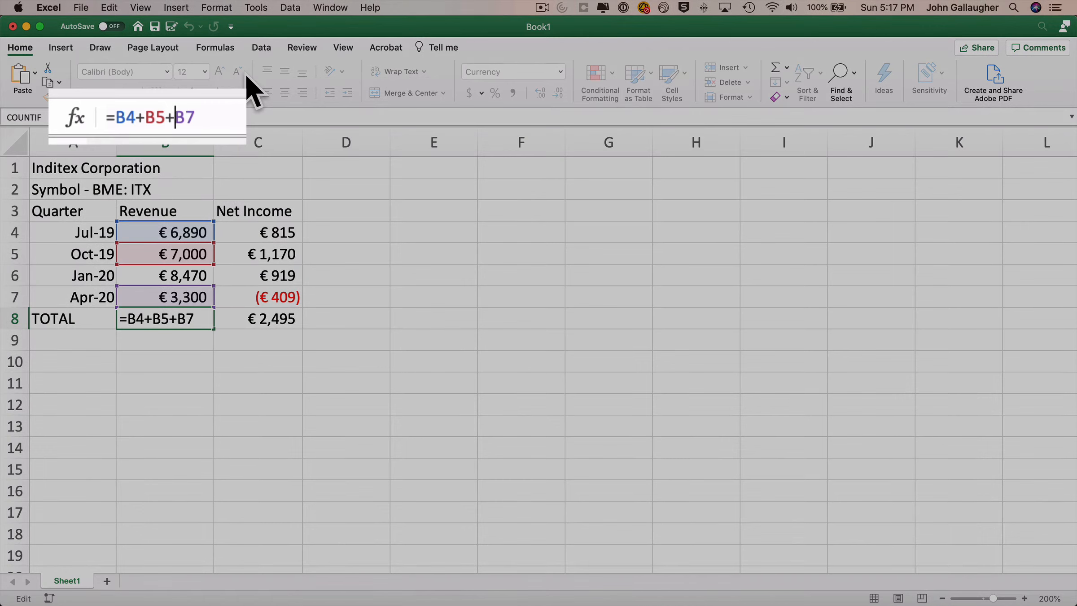
pyautogui.write('B6+')
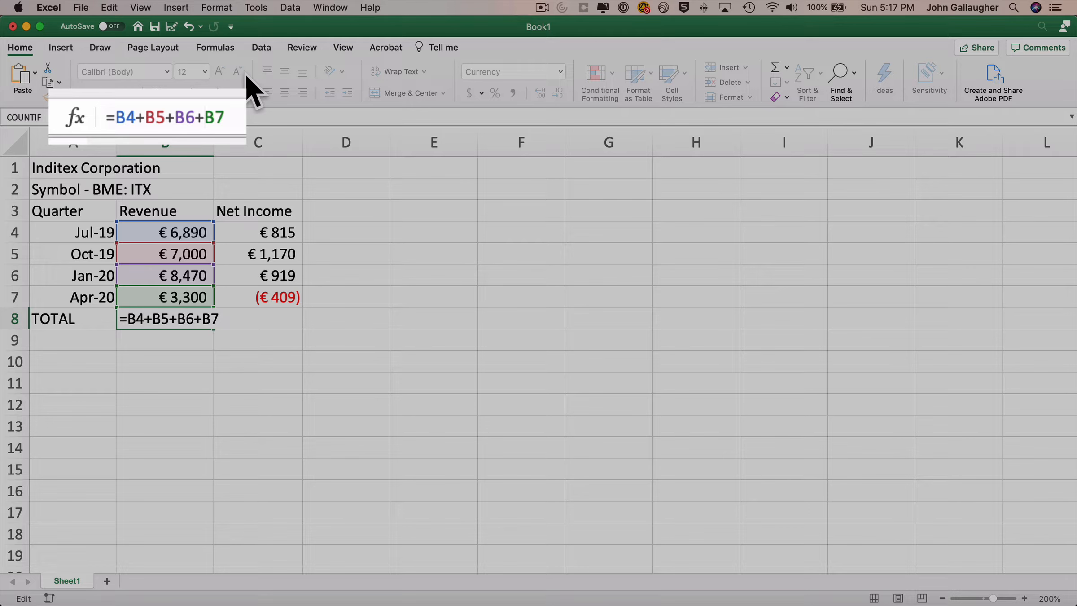
pyautogui.press('Return')
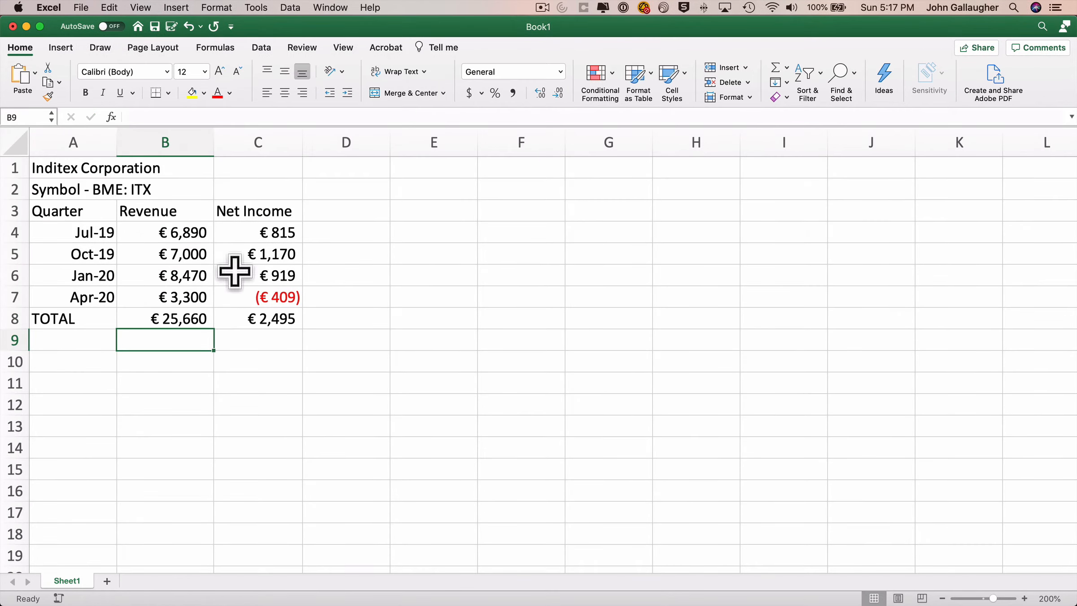
# - Delete the entire Jan-20 row, row 6, from the sheet
pyautogui.click(13, 275)
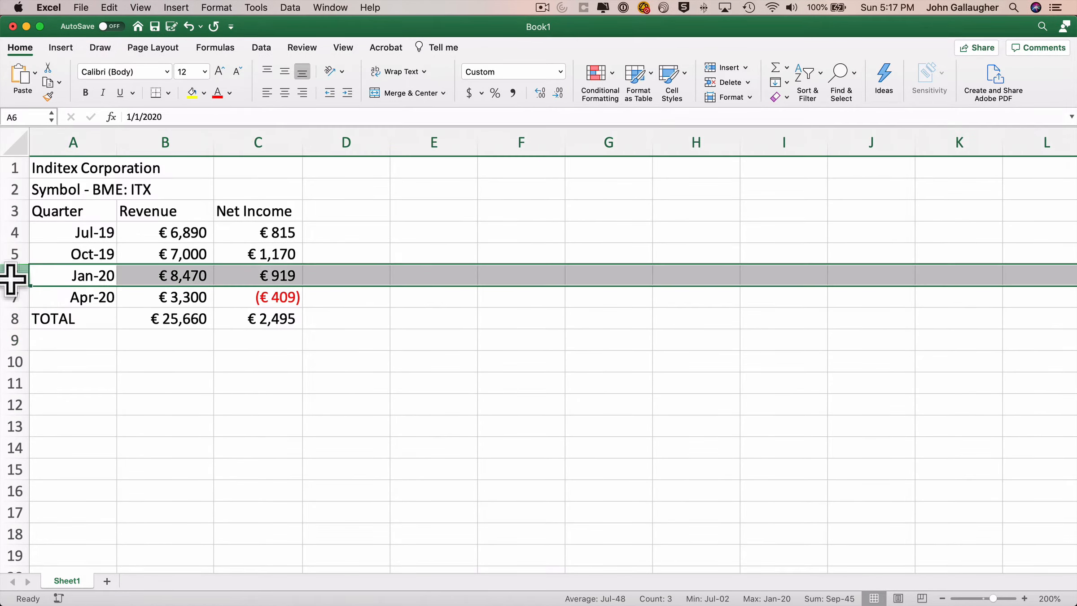
pyautogui.rightClick(13, 279)
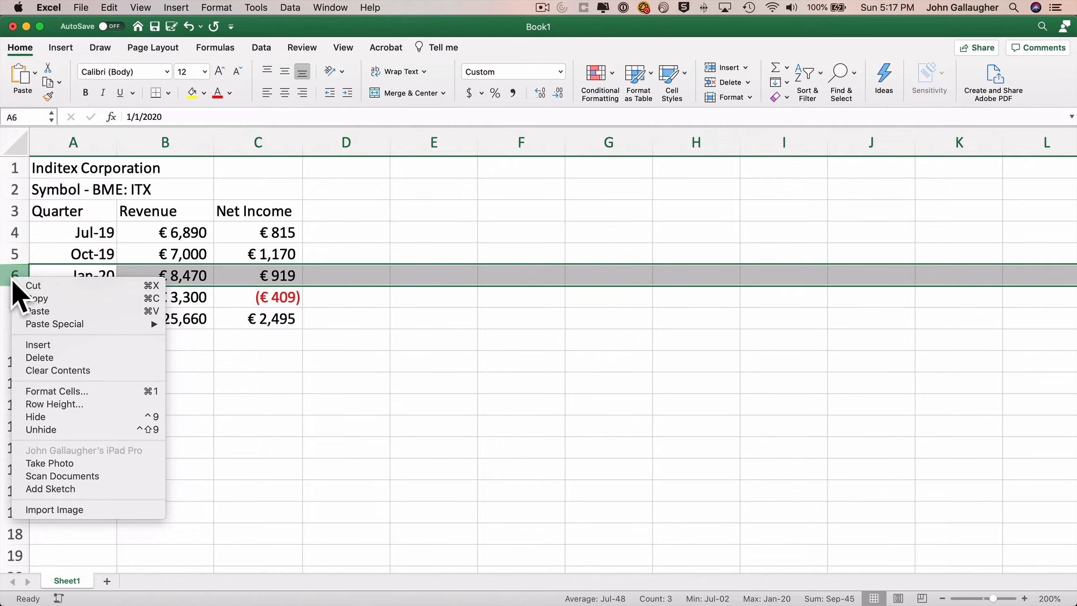
pyautogui.click(49, 354)
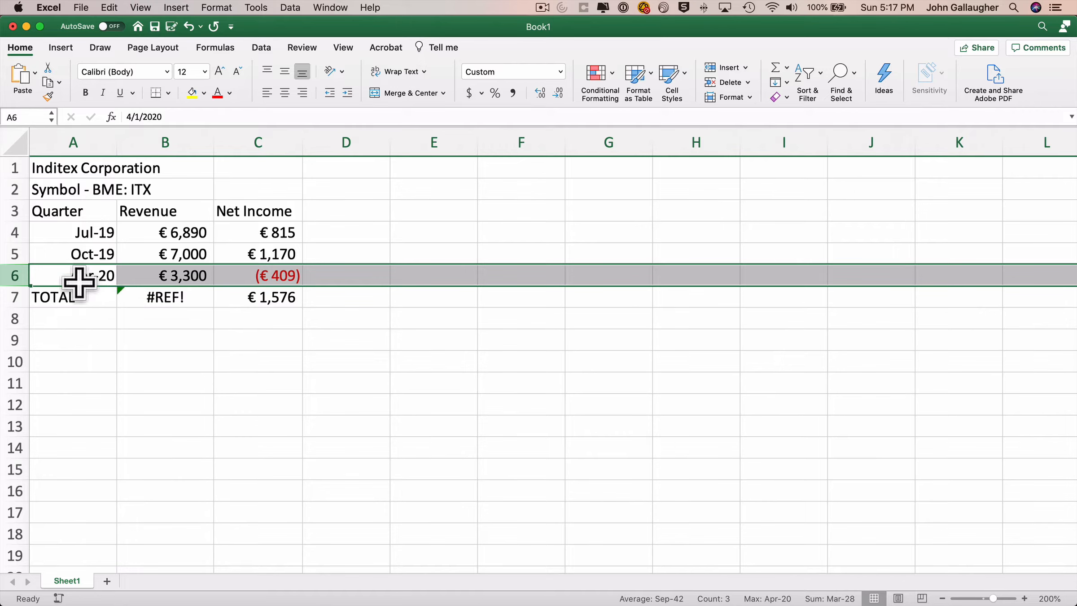
# - Inspect the error options and formula of the revenue total in B7, and undo the row deletion
pyautogui.click(158, 299)
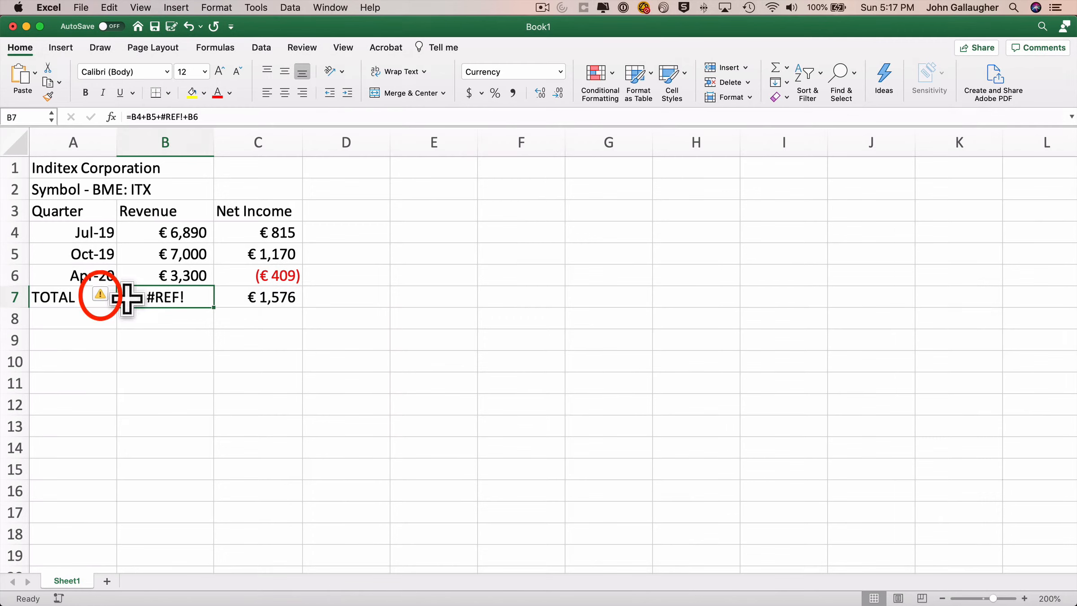
pyautogui.click(102, 295)
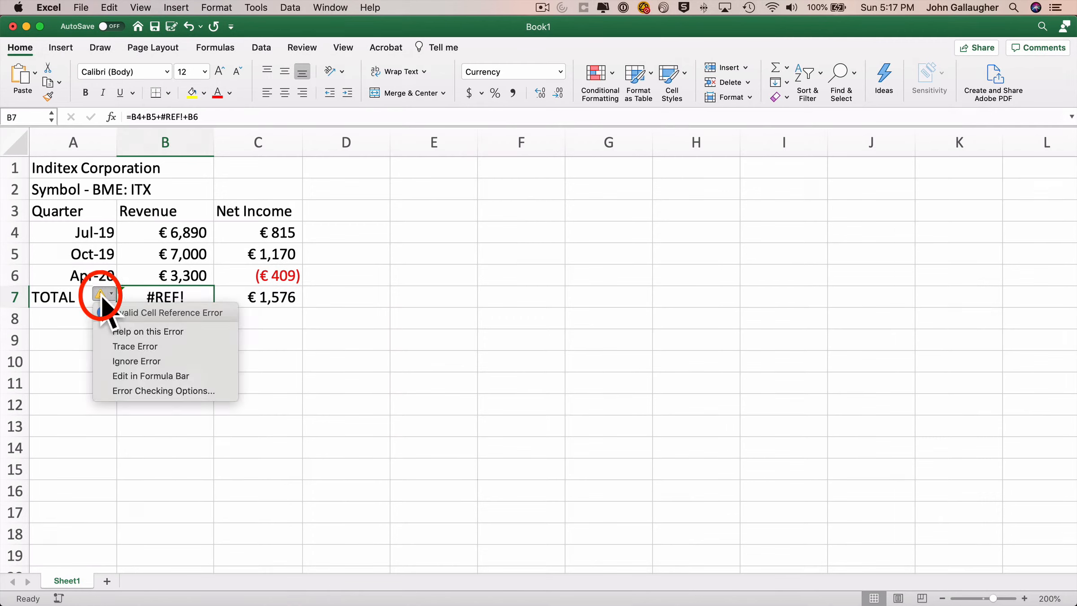
pyautogui.click(193, 299)
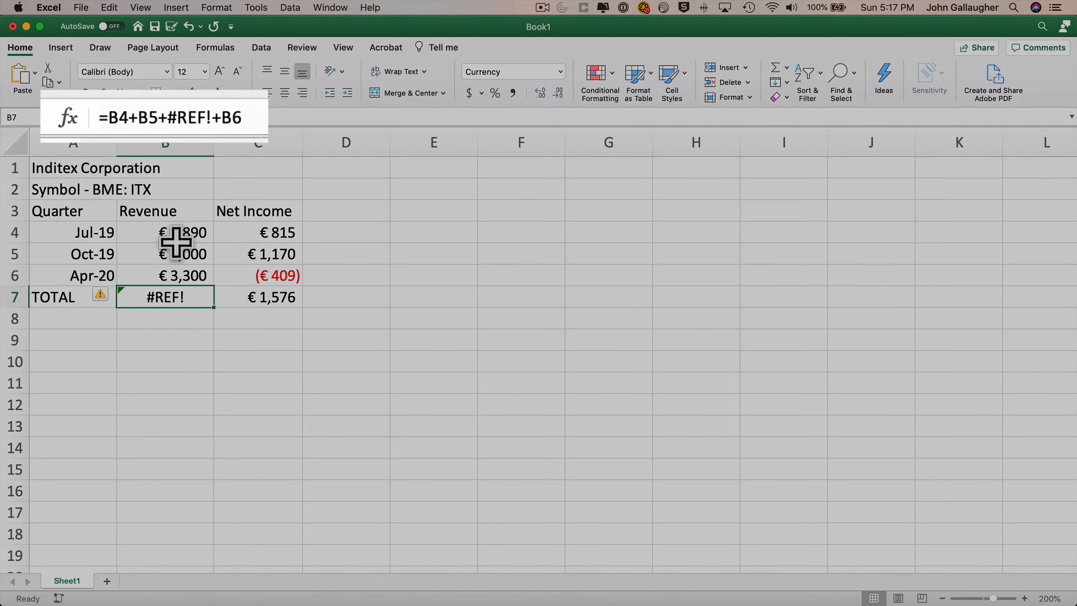
pyautogui.doubleClick(188, 113)
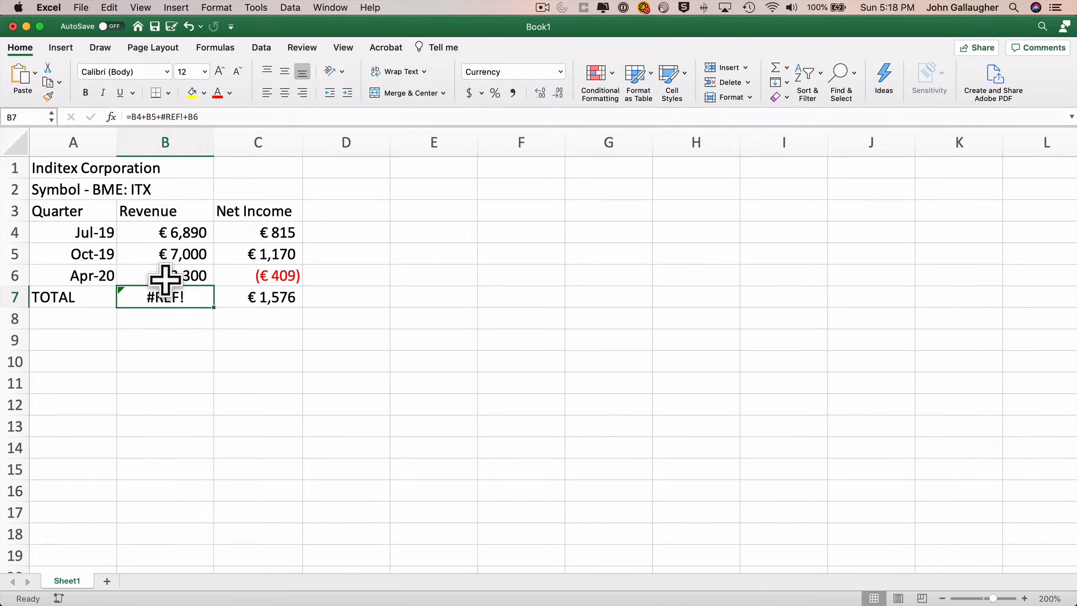
pyautogui.press('super+z')
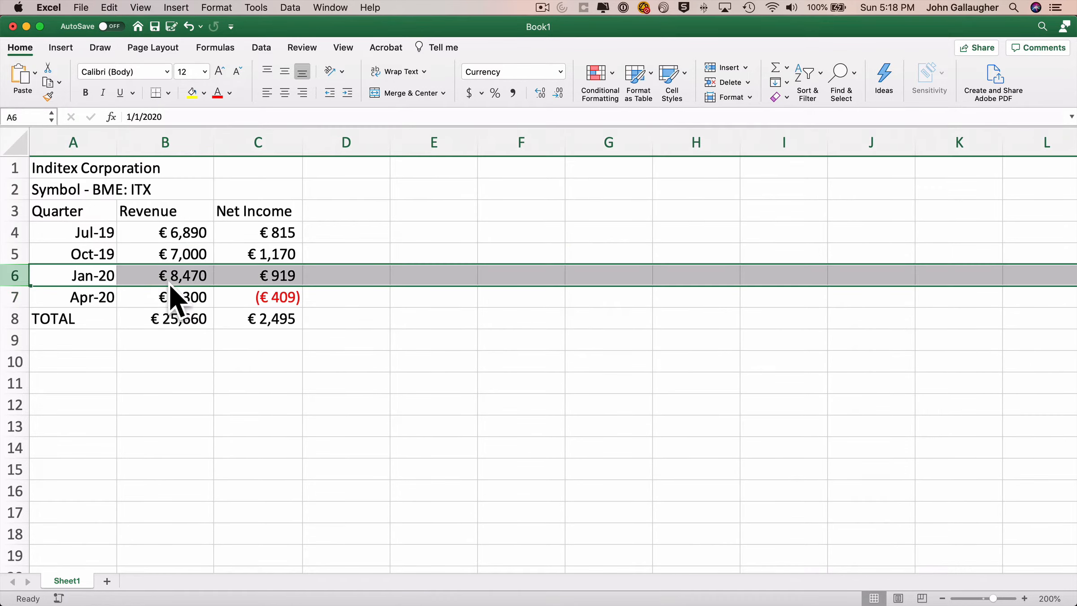
# - Fill the SUM formula from the net income total in C8 into B8 and check the resulting revenue formula
pyautogui.click(260, 318)
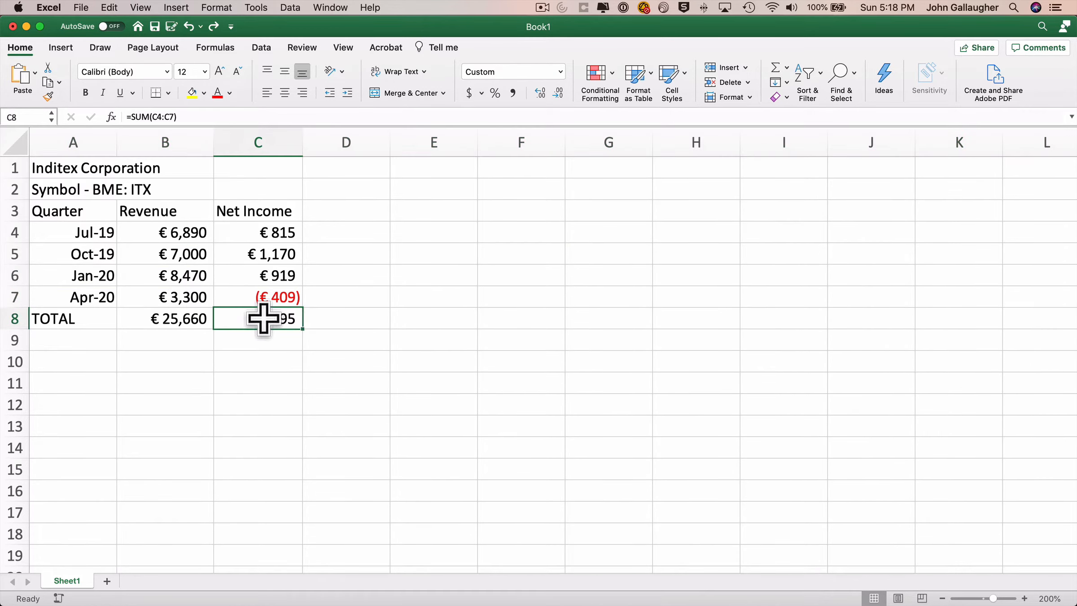
pyautogui.moveTo(303, 327); pyautogui.dragTo(302, 326)
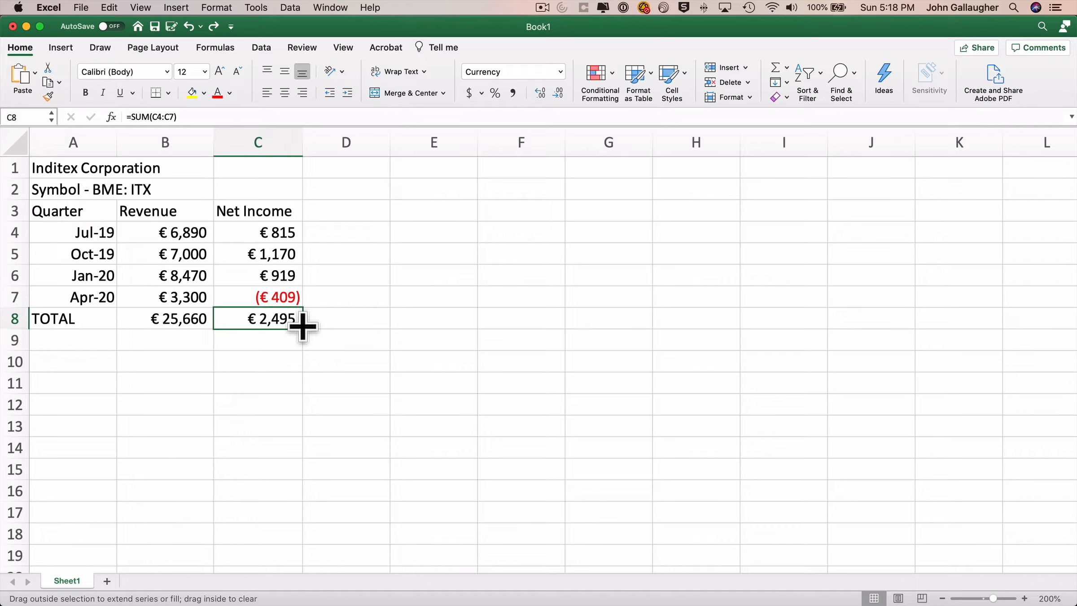
pyautogui.moveTo(303, 326); pyautogui.dragTo(154, 324)
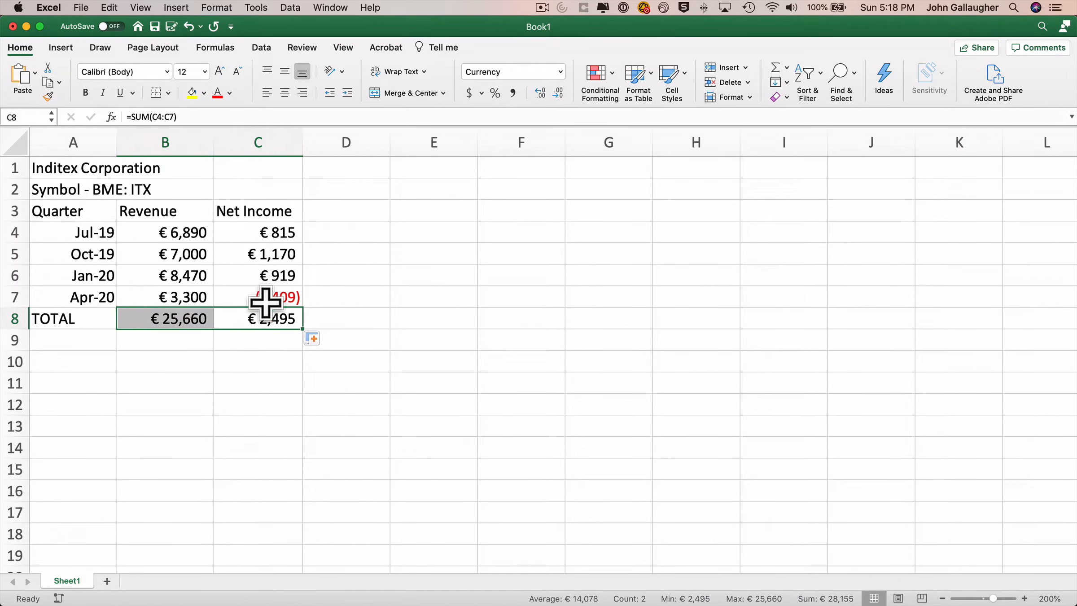
pyautogui.click(274, 317)
pyautogui.press('Left')
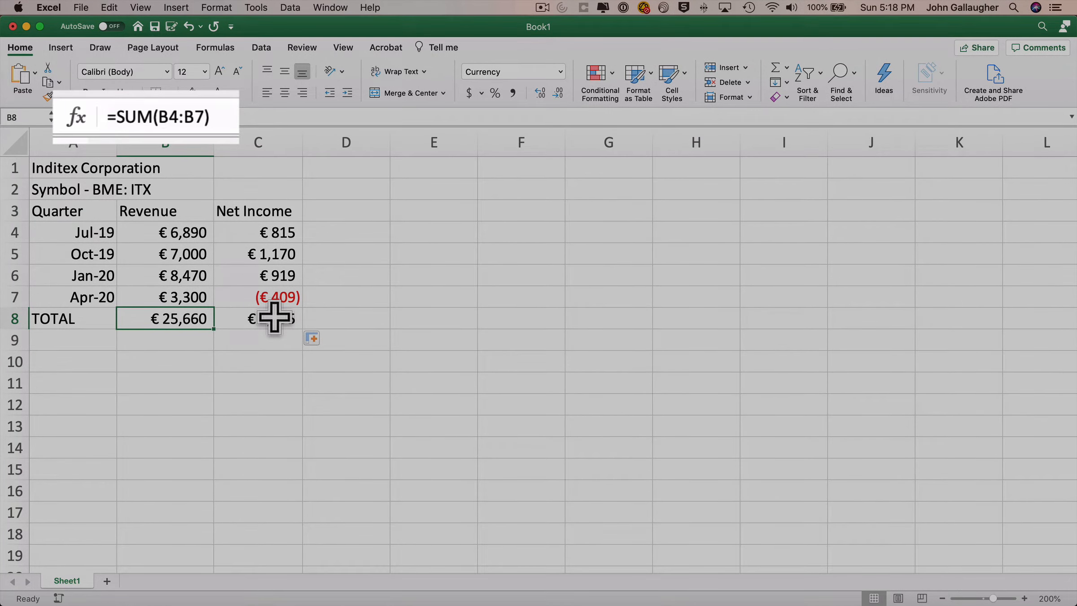
# - Enter the label AVERAGE in cell A9, below TOTAL
pyautogui.moveTo(1075, 605)
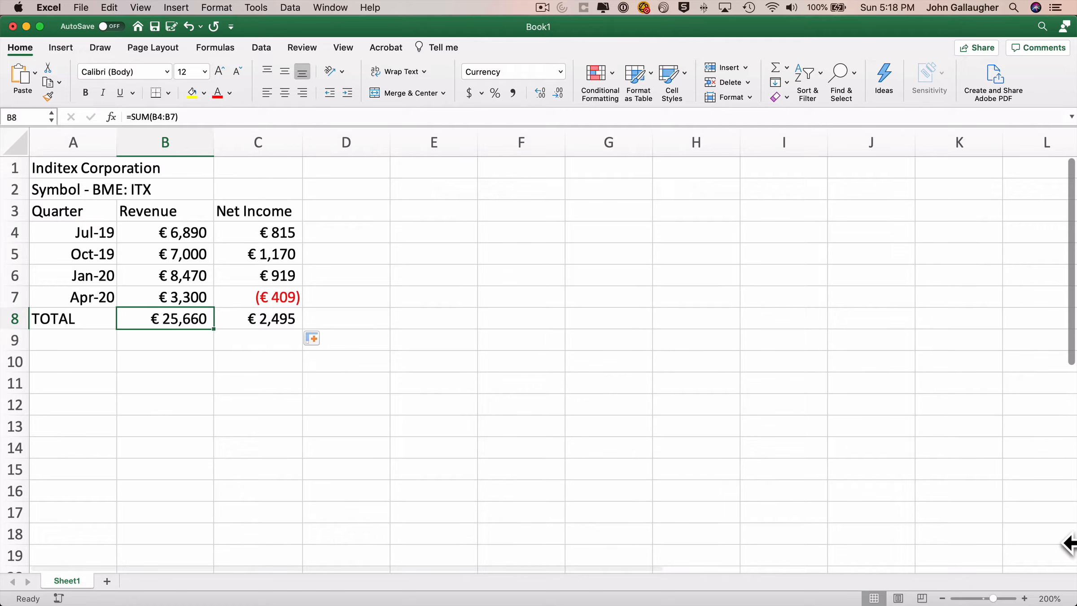
pyautogui.press('Down')
pyautogui.press('Left')
pyautogui.write('AVERAGE')
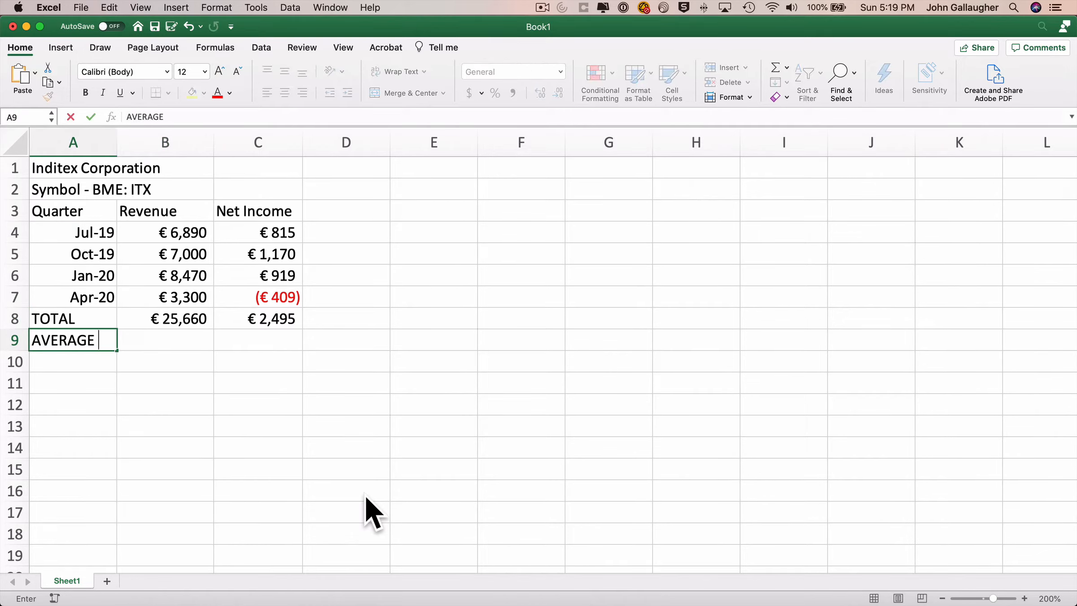
pyautogui.press('Tab')
# - Enter the formula =B4+B5+B6+B7/4 in cell B9 for the revenue average
pyautogui.write('=')
pyautogui.click(174, 231)
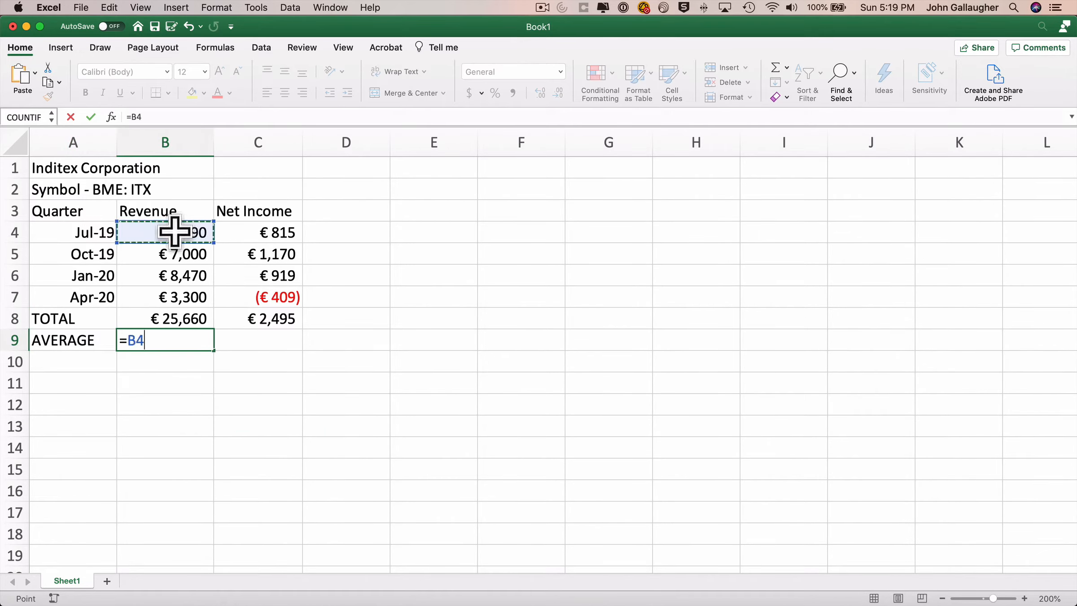
pyautogui.write('+')
pyautogui.click(178, 250)
pyautogui.write('+')
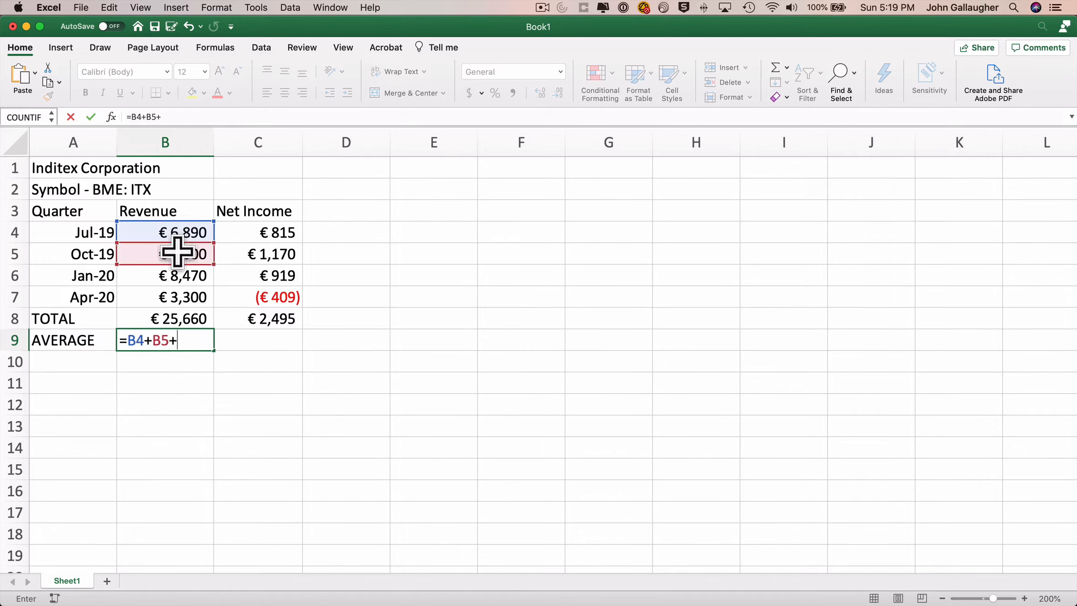
pyautogui.press('Up')
pyautogui.press('Up')
pyautogui.press('Up')
pyautogui.write('+')
pyautogui.press('Up')
pyautogui.press('Up')
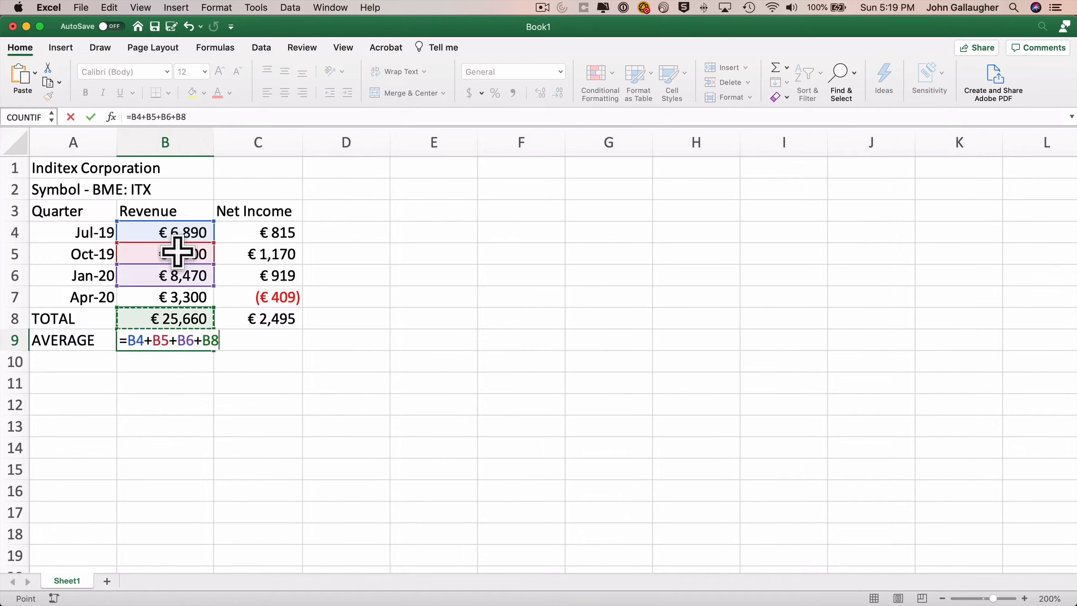
pyautogui.write('/4')
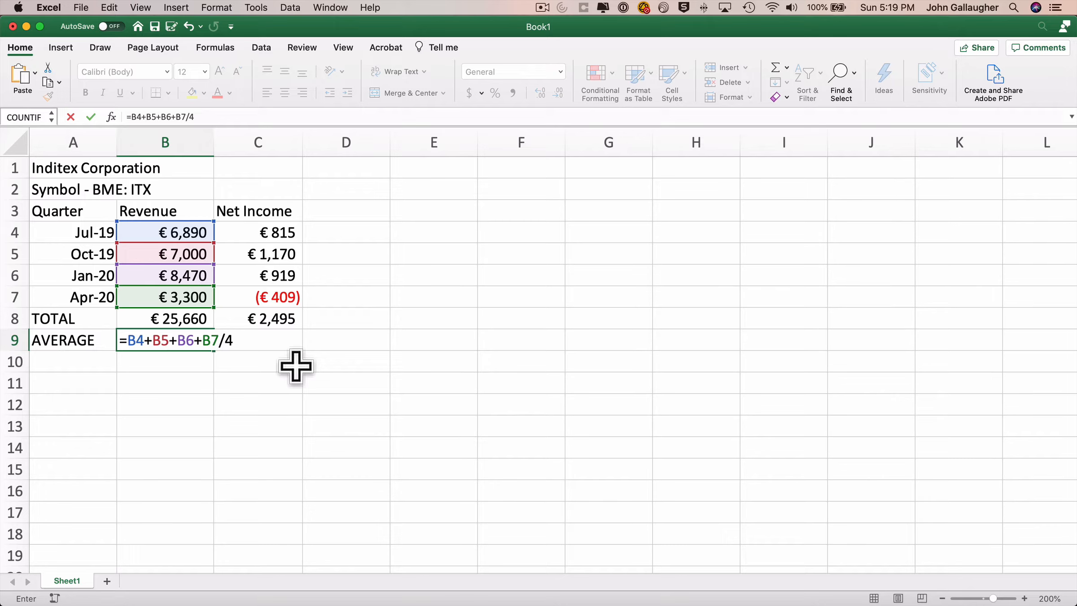
pyautogui.press('Return')
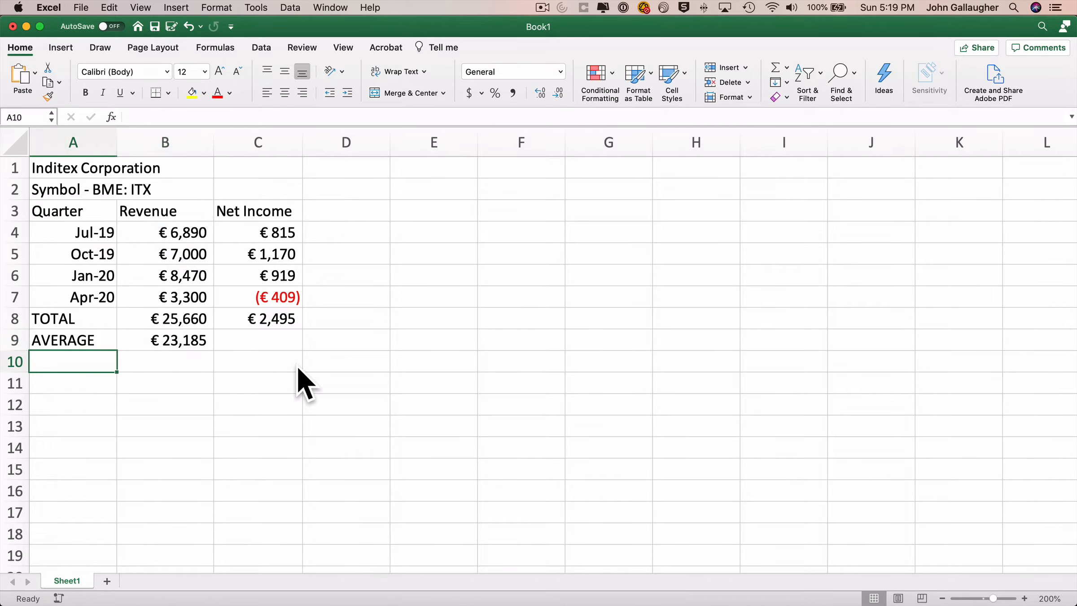
# - Examine the B7/4 part of the revenue average formula in cell B9
pyautogui.press('Up')
pyautogui.press('Right')
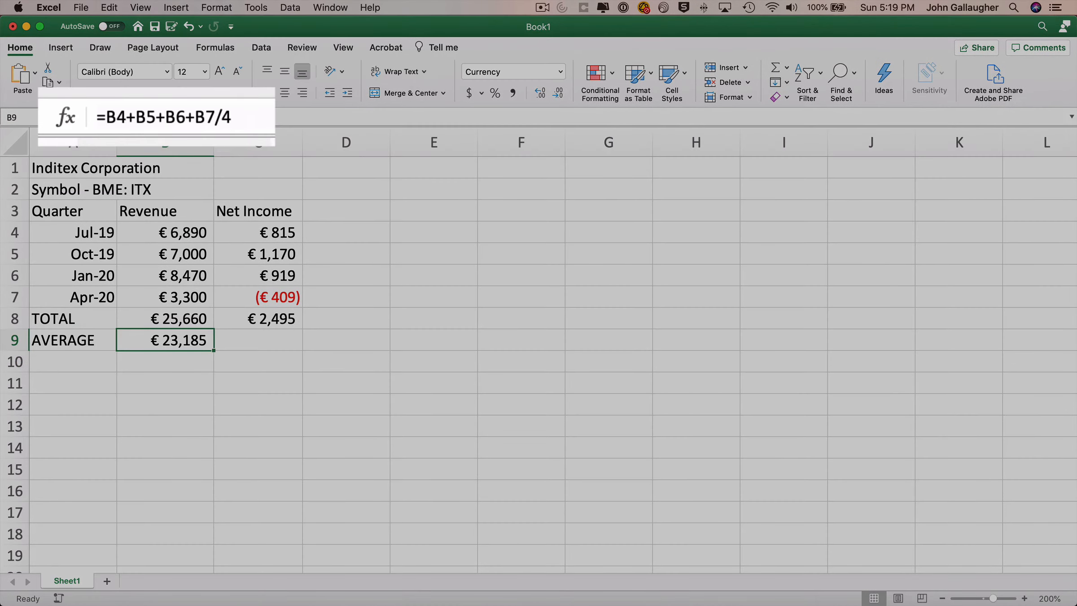
pyautogui.moveTo(253, 113); pyautogui.dragTo(194, 116)
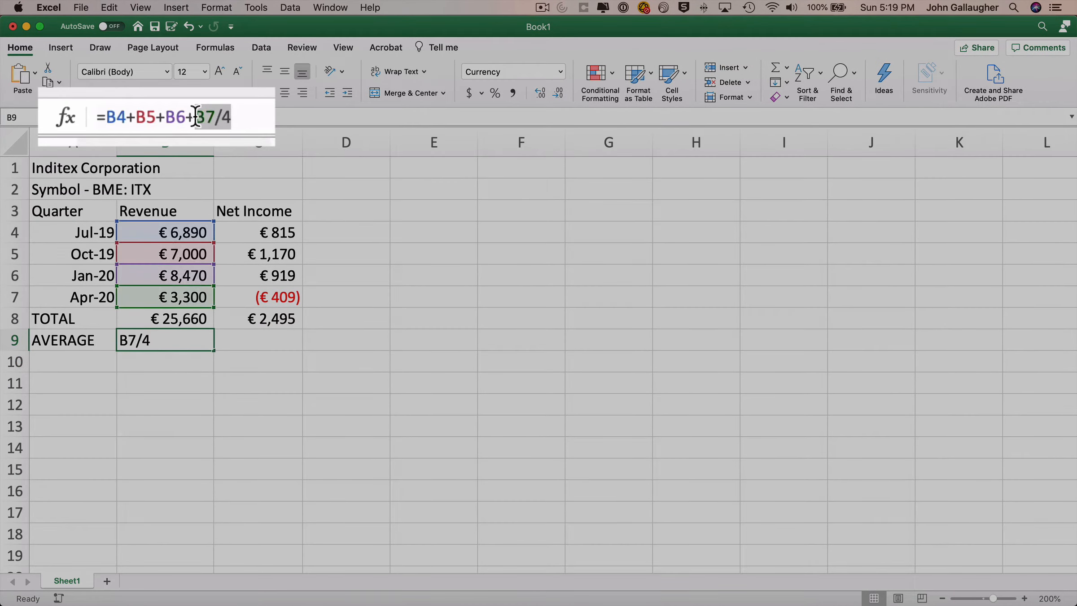
pyautogui.click(267, 117)
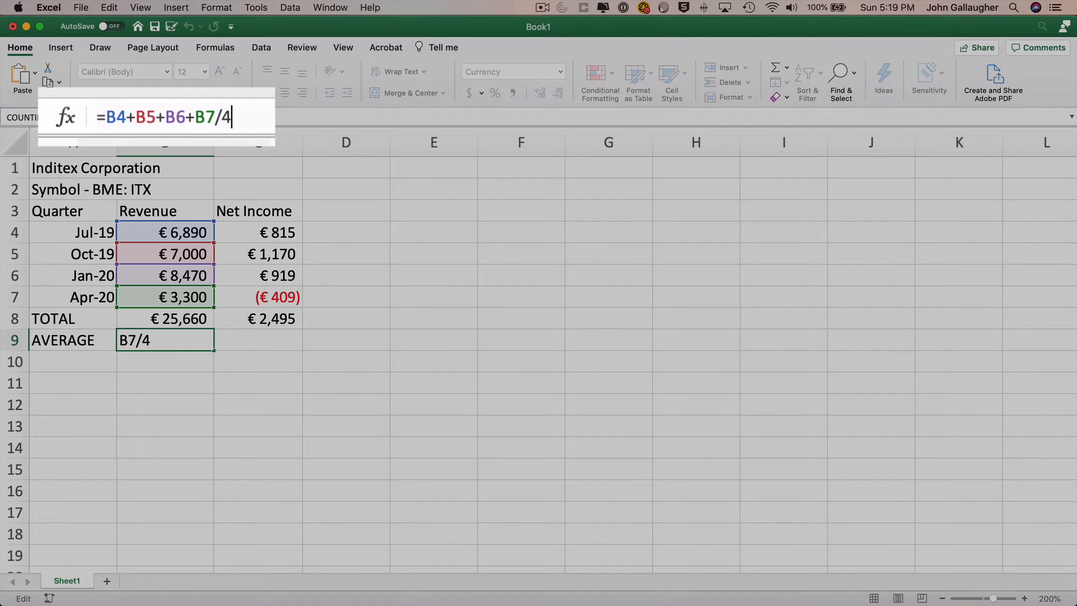
pyautogui.press('Return')
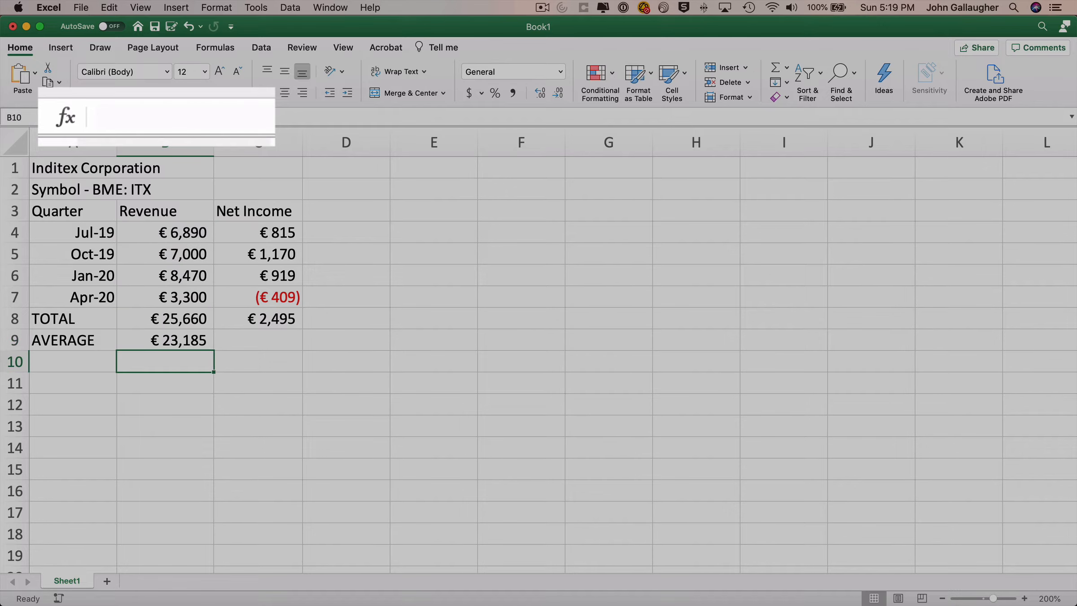
pyautogui.press('Up')
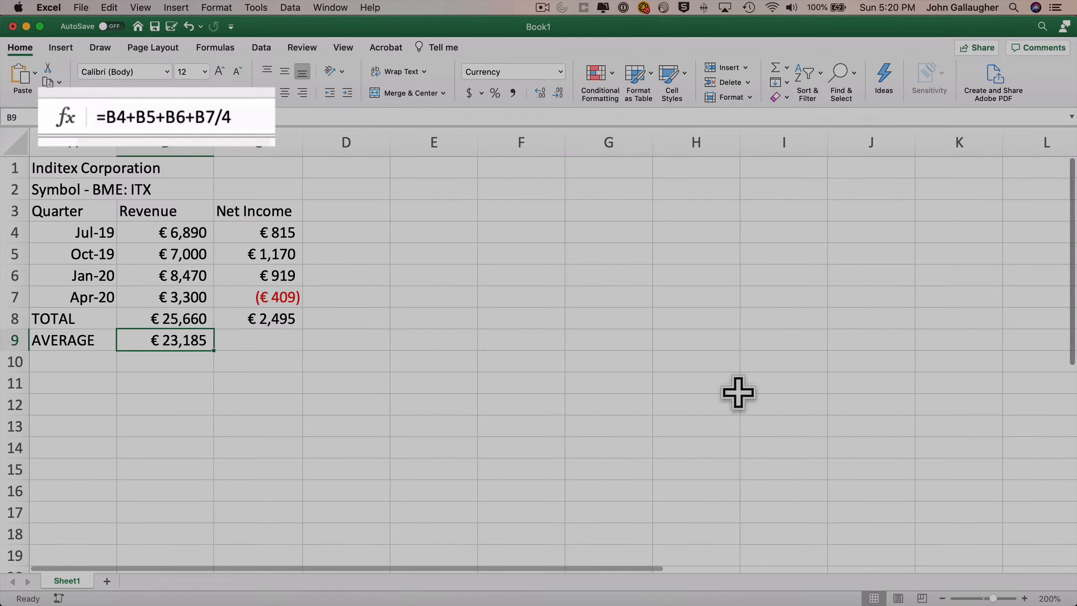
# - Correct the revenue average in cell B9 by adding parentheses so the formula reads =(B4+B5+B6+B7)/4, and check the result
pyautogui.click(102, 112)
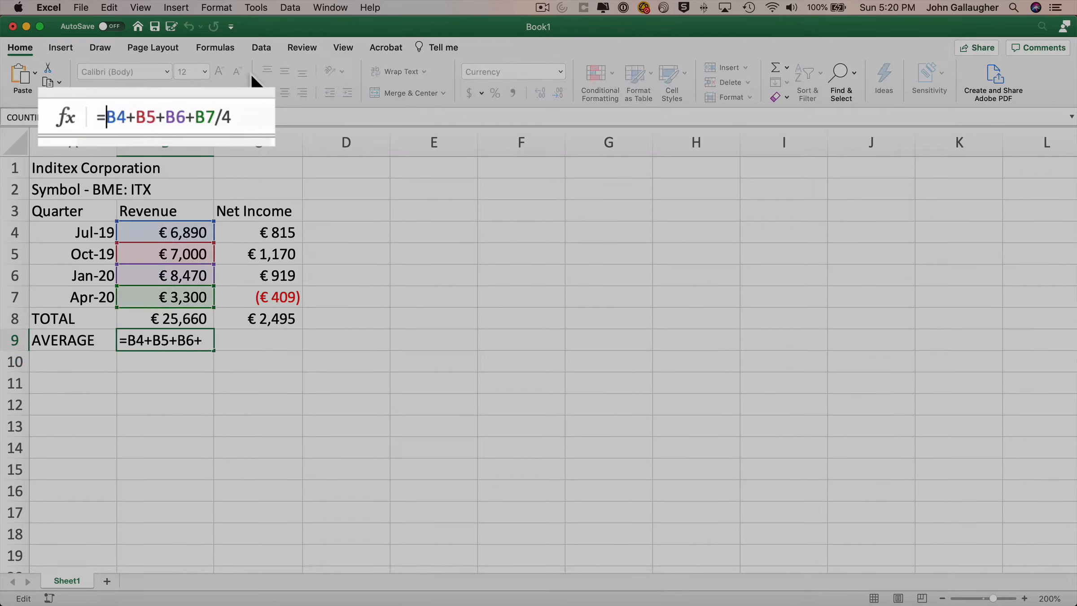
pyautogui.write('(')
pyautogui.press('Right')
pyautogui.press('Right')
pyautogui.press('Right')
pyautogui.press('Right')
pyautogui.press('Right')
pyautogui.press('Right')
pyautogui.press('Right')
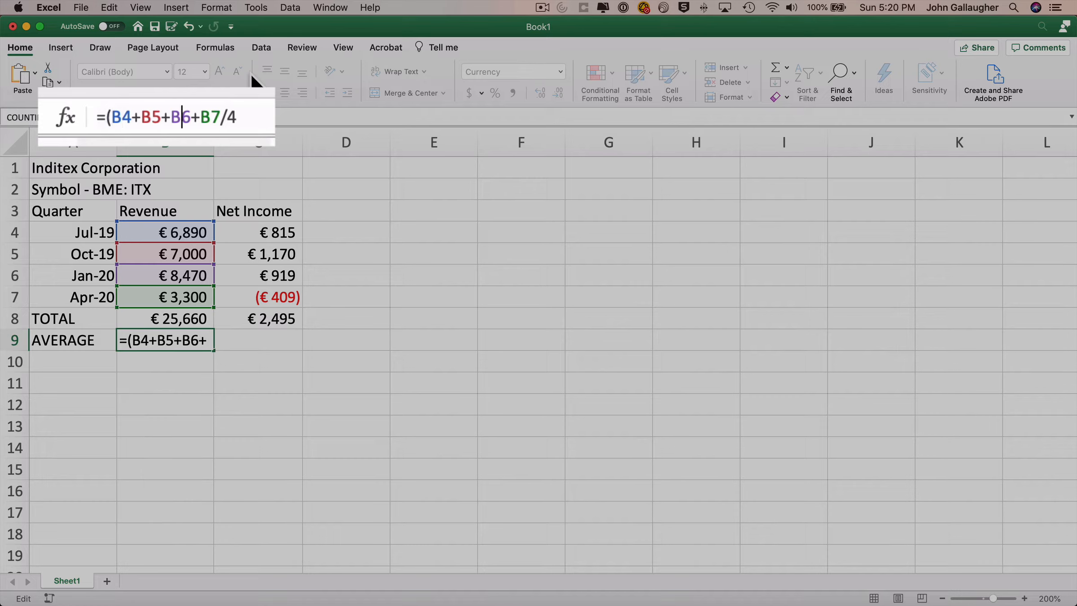
pyautogui.press('Right')
pyautogui.press('Right')
pyautogui.press('Right')
pyautogui.press('Right')
pyautogui.write(')')
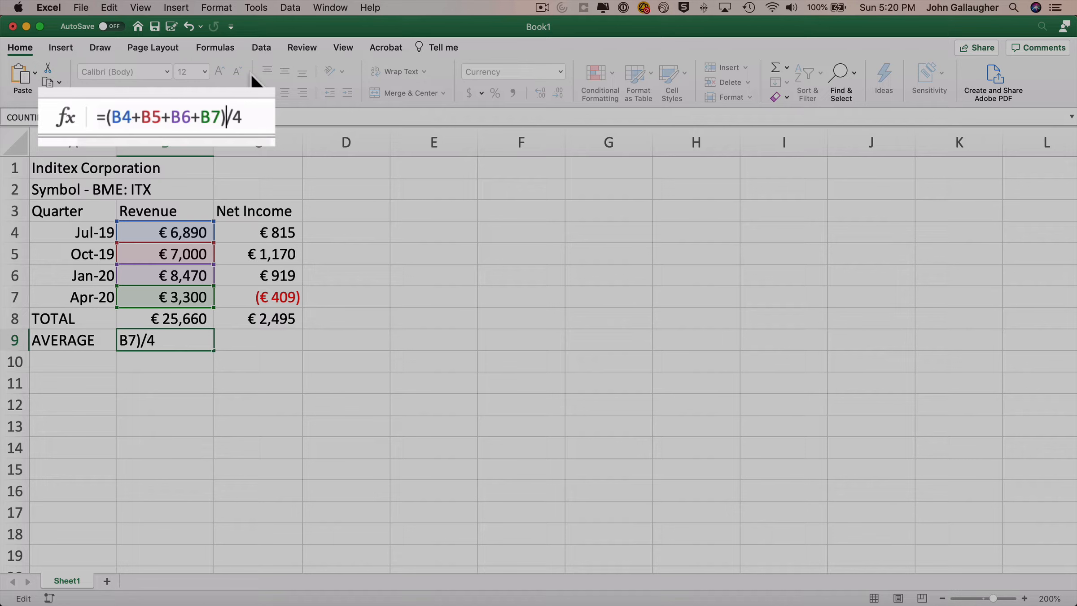
pyautogui.press('Return')
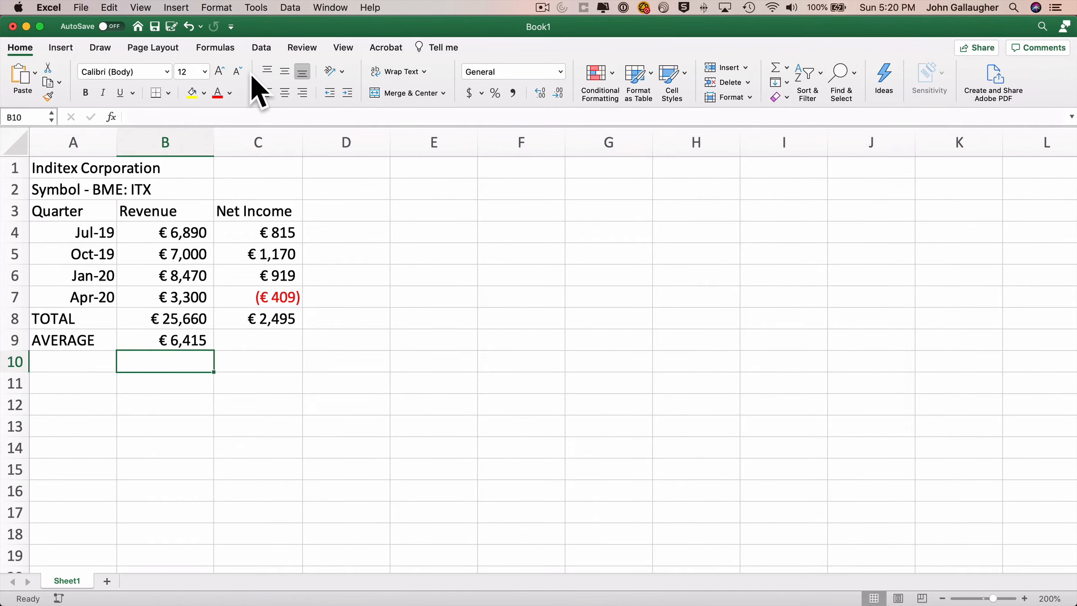
pyautogui.press('Up')
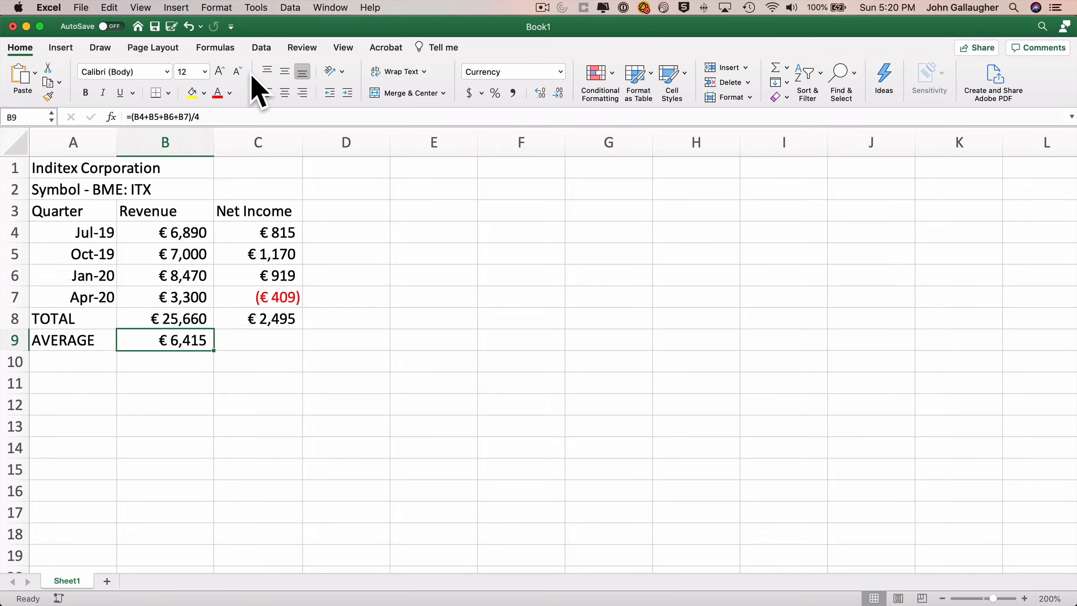
# - Enter the formula =AVERAGE(C4:C7) in cell C9 for the net income average, consulting the AVERAGE function help while building it
pyautogui.press('Right')
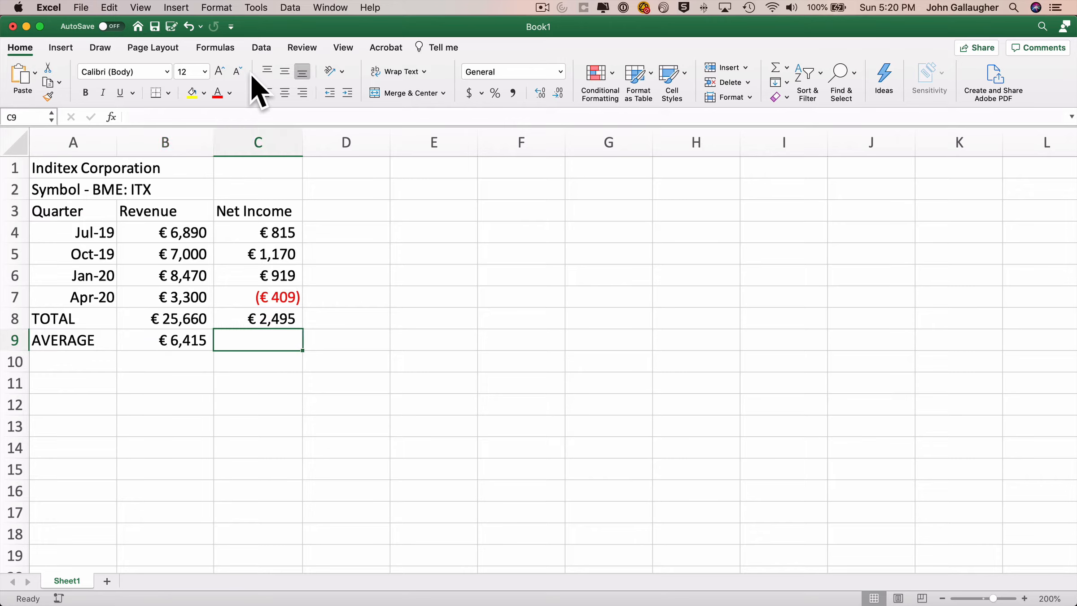
pyautogui.write('=a')
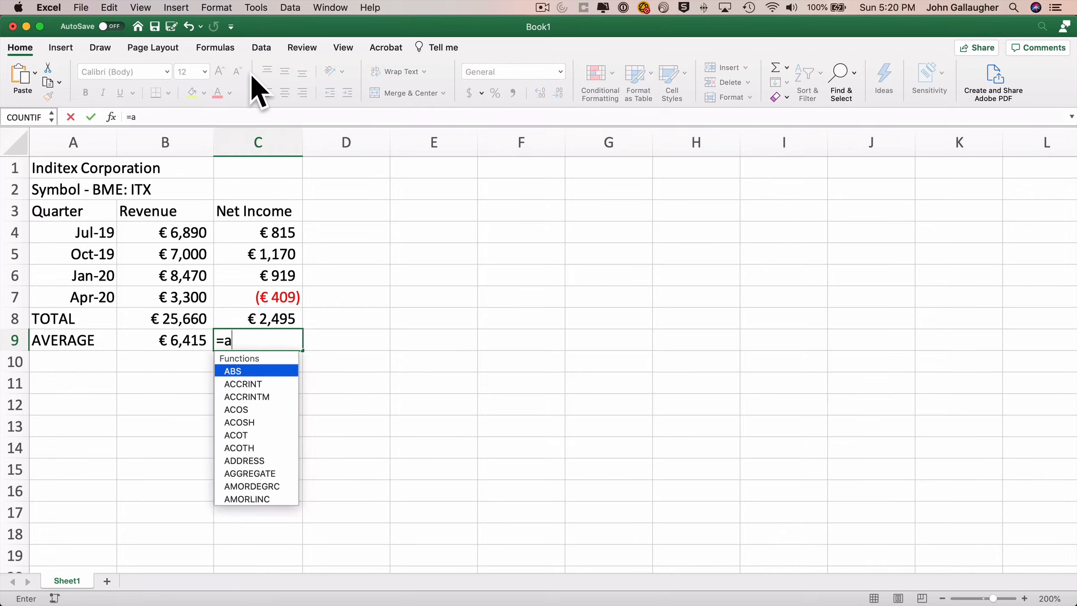
pyautogui.write('verag')
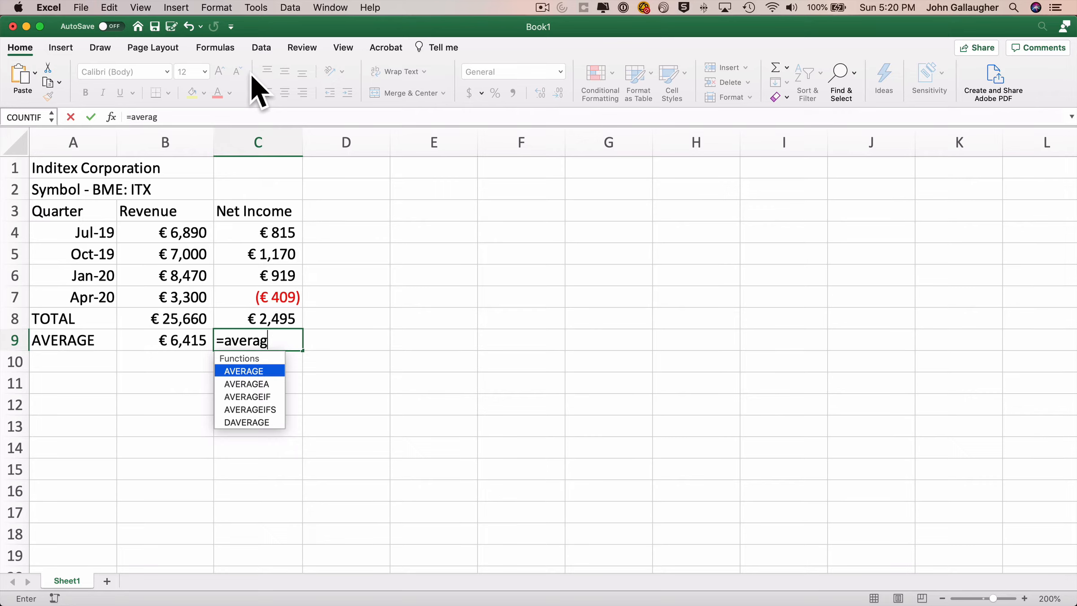
pyautogui.press('Tab')
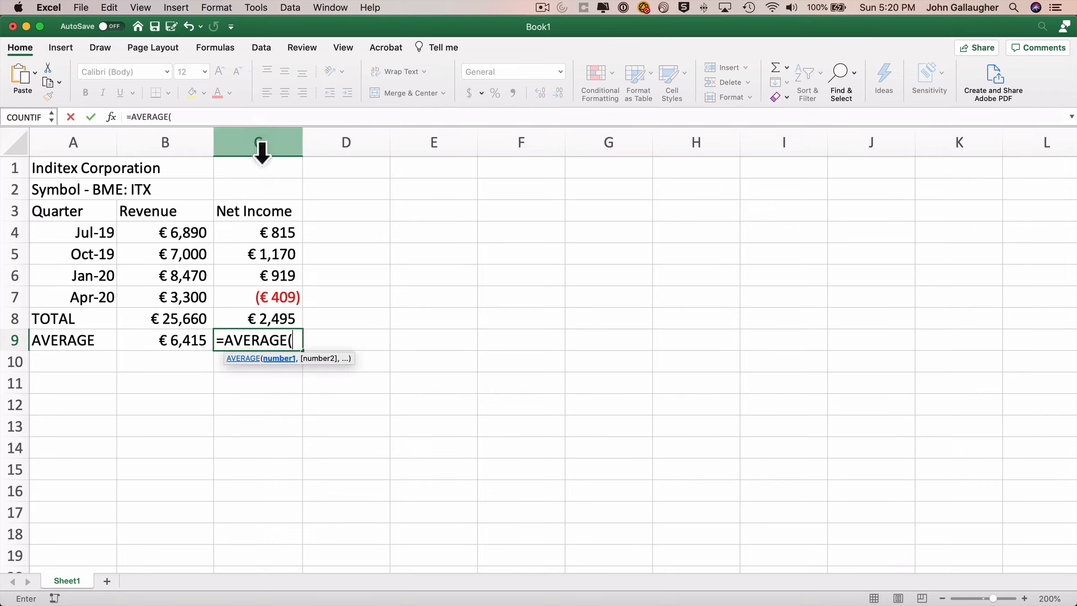
pyautogui.click(239, 358)
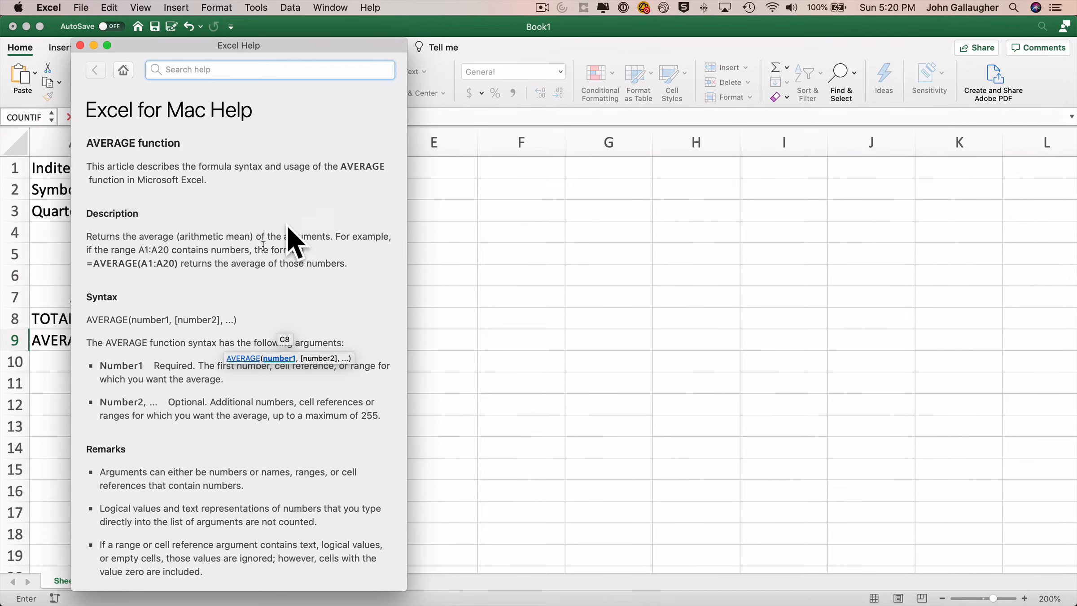
pyautogui.click(80, 45)
pyautogui.moveTo(289, 233); pyautogui.dragTo(268, 293)
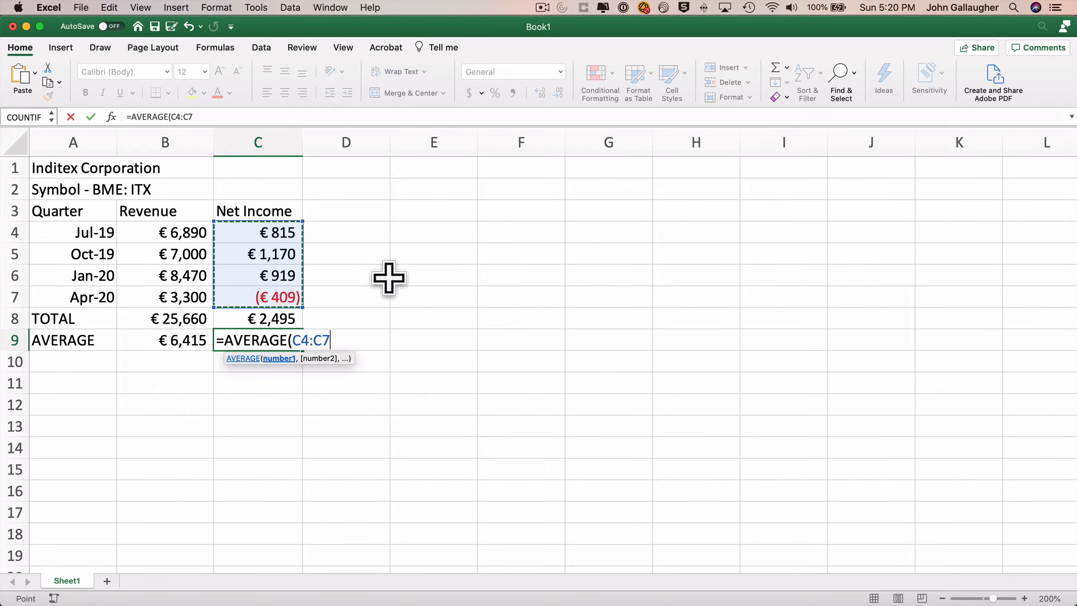
pyautogui.press('Return')
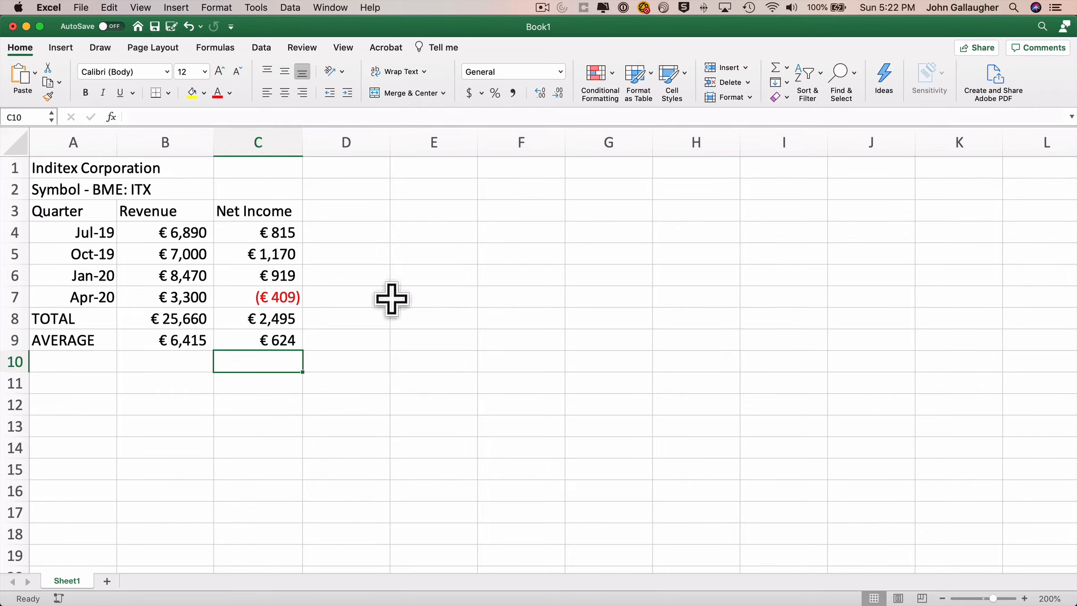
# - Fill the AVERAGE formula from the net income average in C9 into B9 and compare the two formulas
pyautogui.click(284, 339)
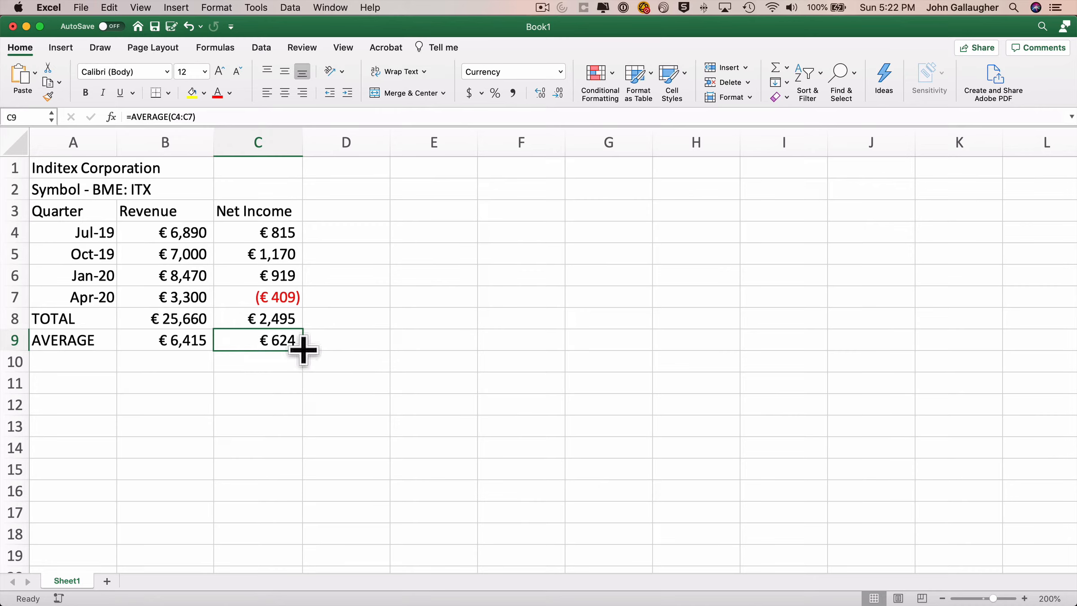
pyautogui.moveTo(303, 349); pyautogui.dragTo(150, 340)
pyautogui.click(158, 338)
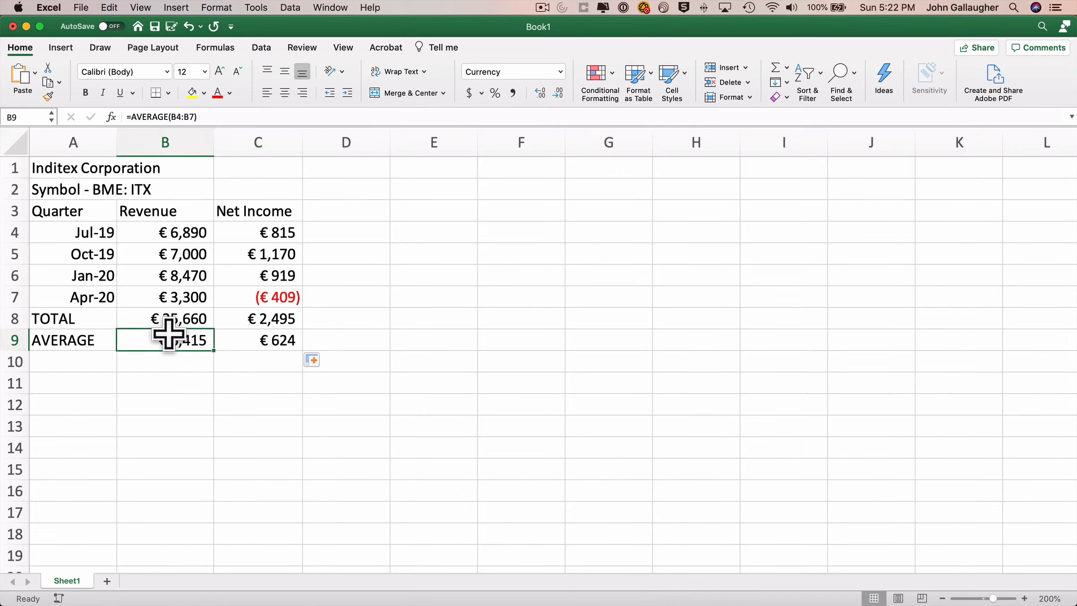
pyautogui.click(299, 347)
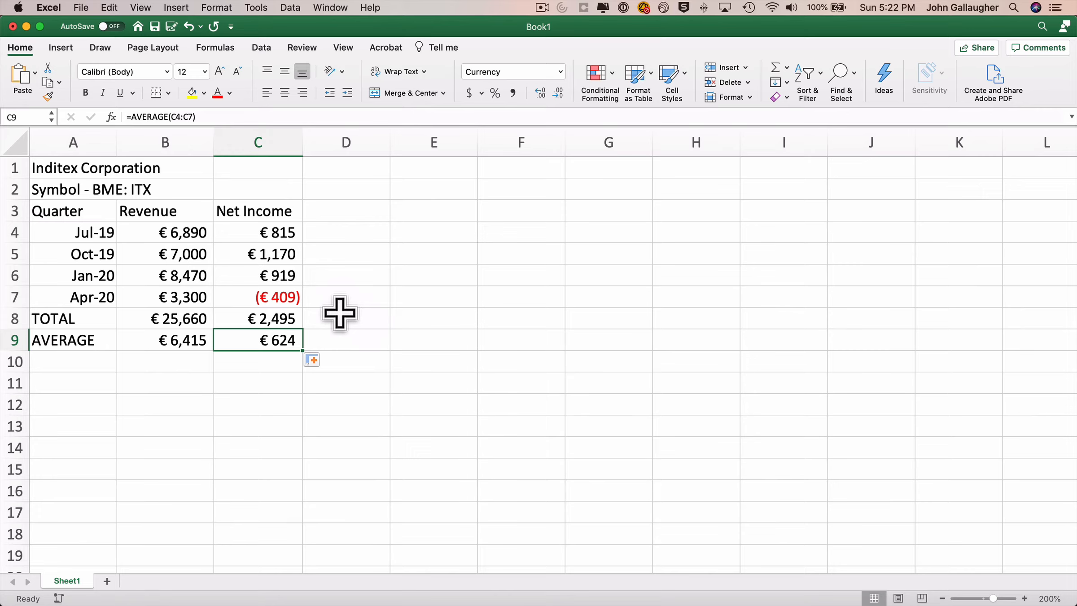
# - Insert two blank rows above the Quarter, Revenue and Net Income header row
pyautogui.click(10, 212)
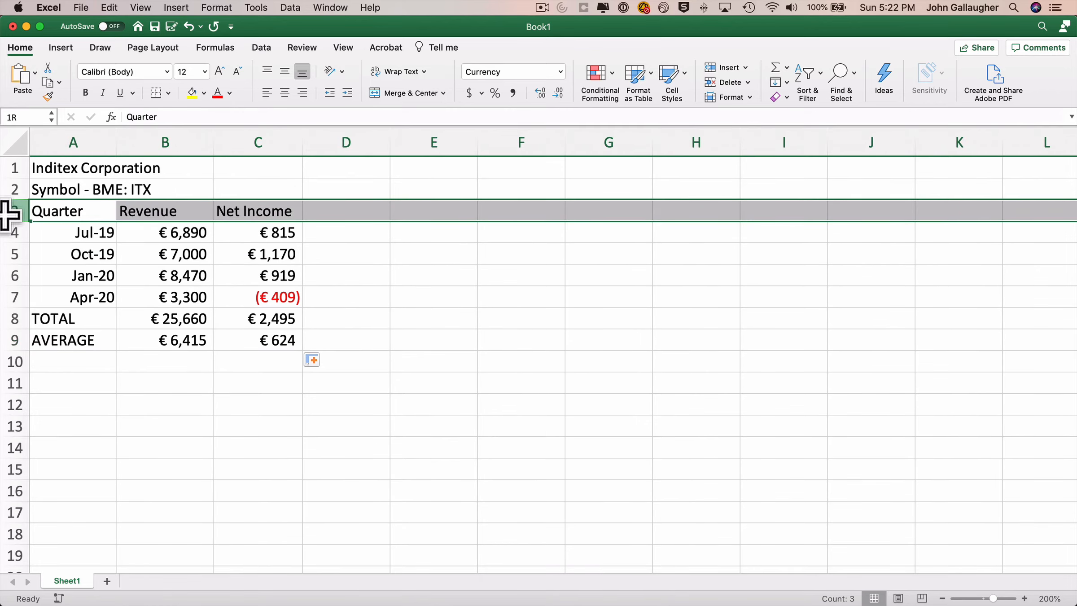
pyautogui.moveTo(10, 214); pyautogui.dragTo(12, 231)
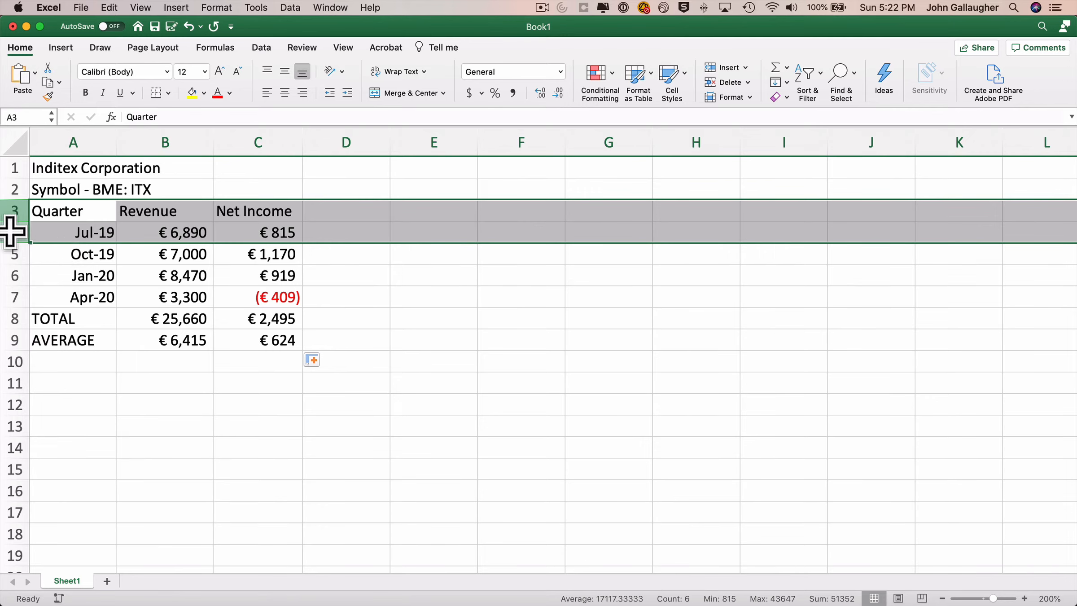
pyautogui.rightClick(12, 231)
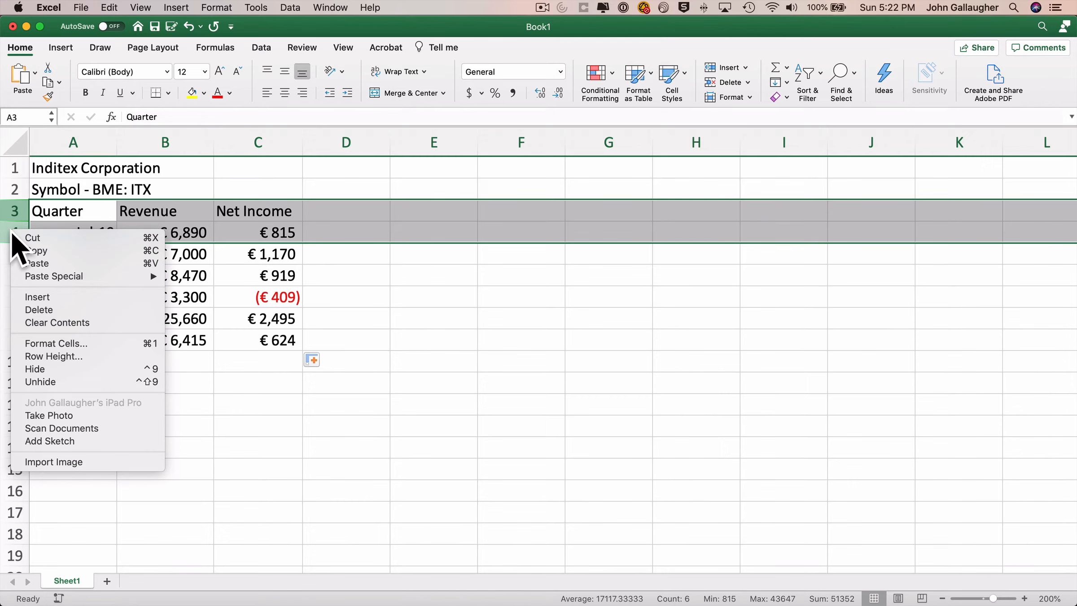
pyautogui.click(38, 298)
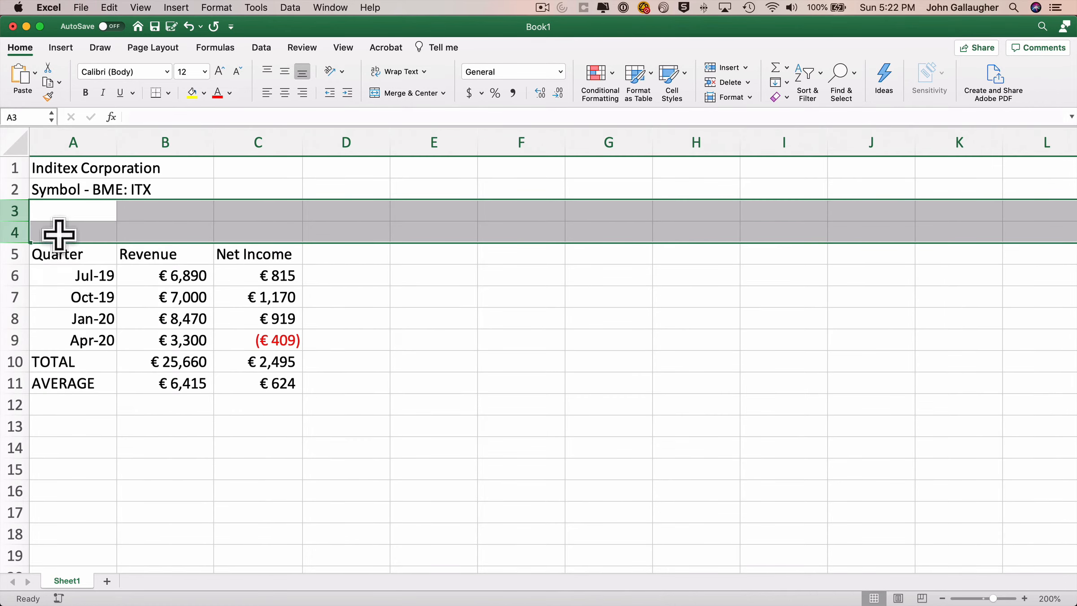
# - Enter the note "(figures in millions of euros)" in cell A4, above the Quarter header
pyautogui.doubleClick(58, 233)
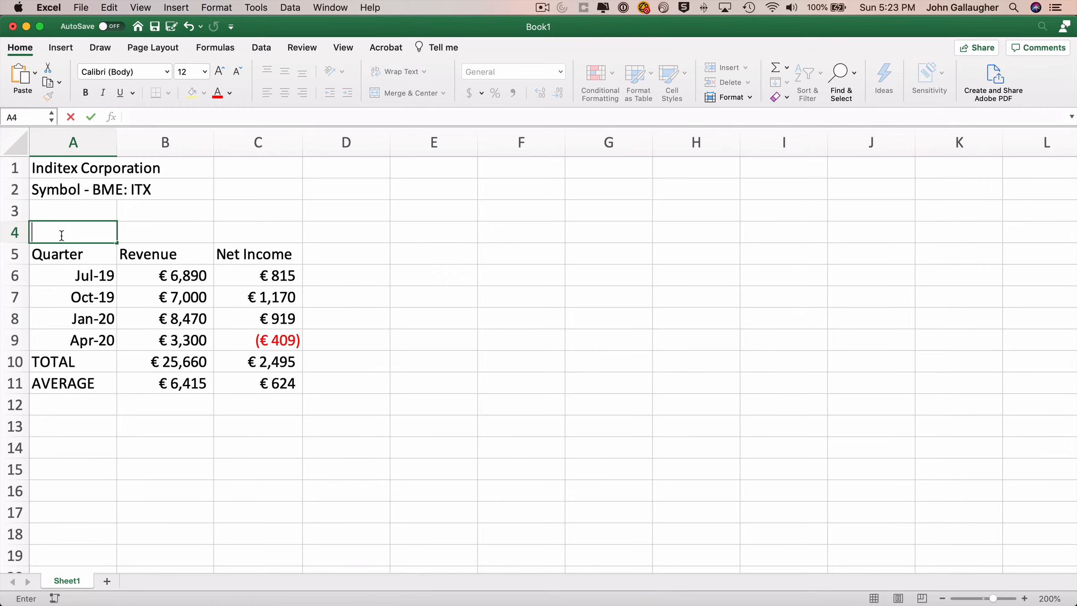
pyautogui.write('(figures in mill')
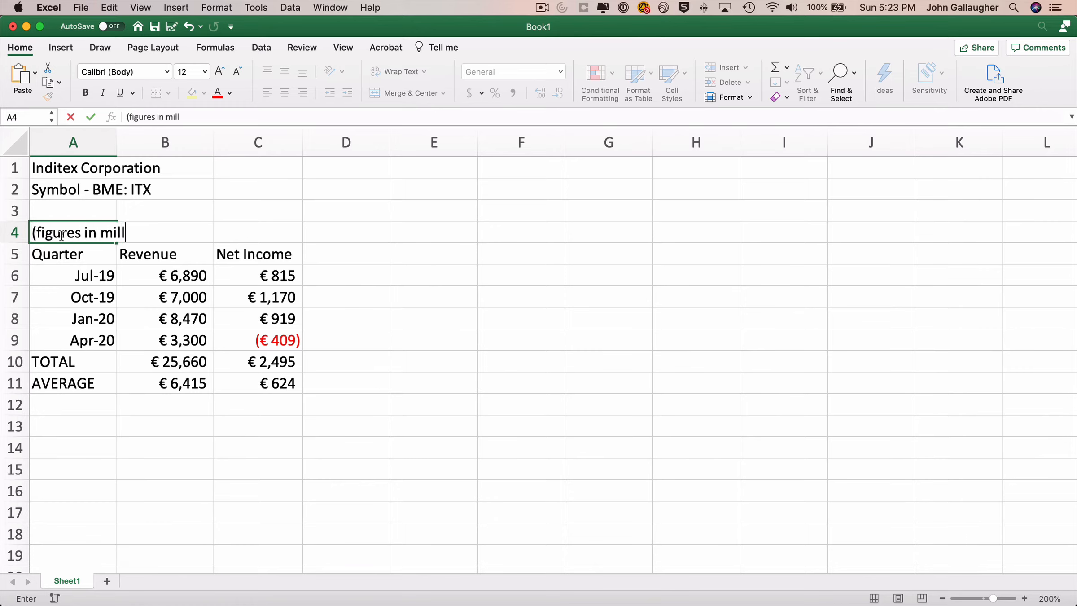
pyautogui.write('ions of euros)')
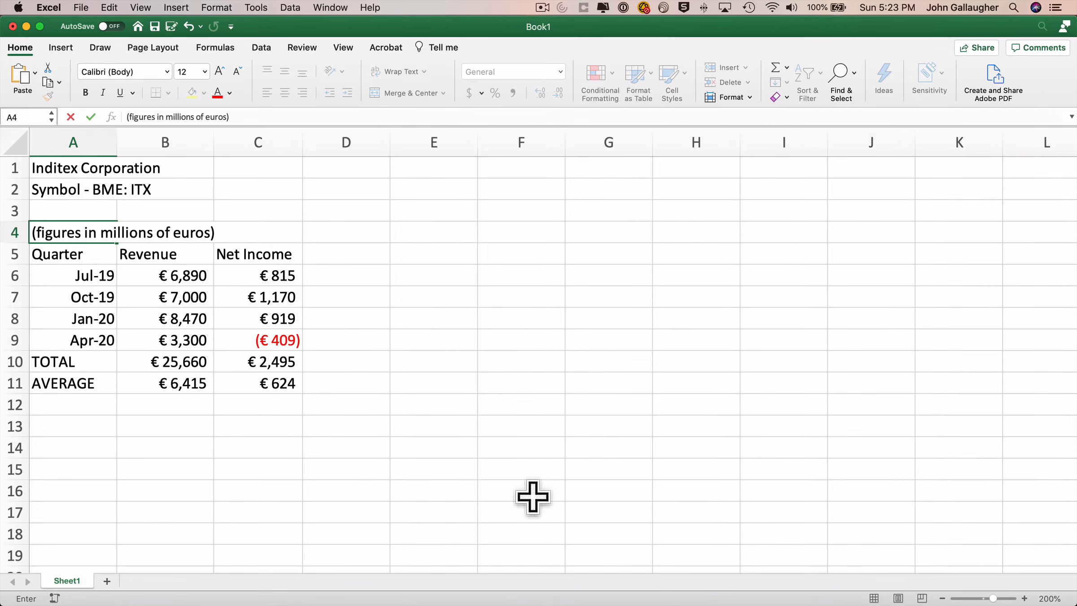
pyautogui.press('Return')
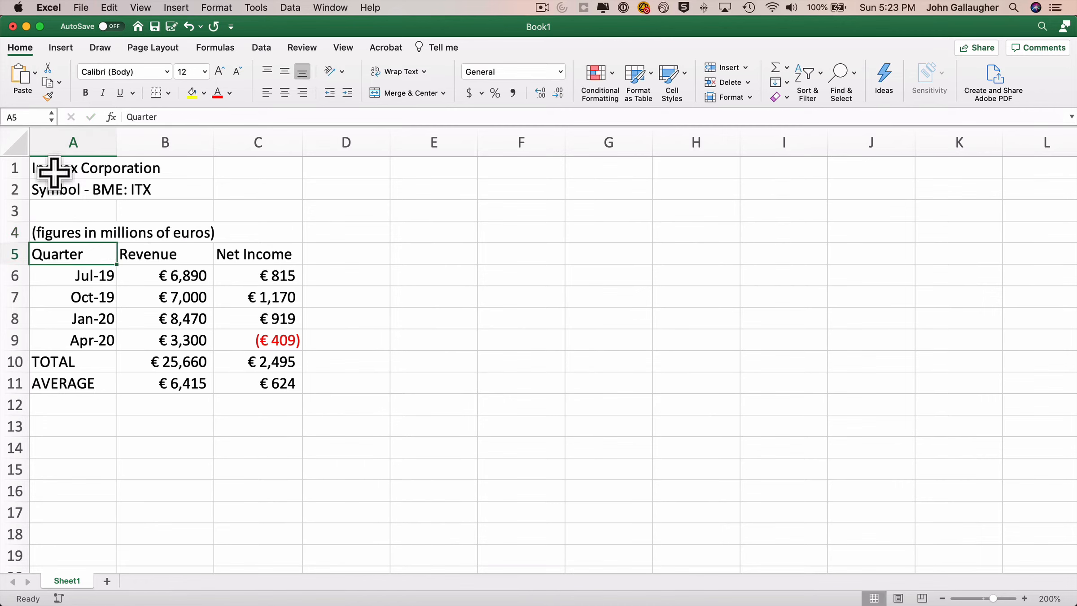
# - Make the column A labels in A1:A11 and the Revenue and Net Income headers in B5:C5 bold
pyautogui.moveTo(48, 168); pyautogui.dragTo(80, 381)
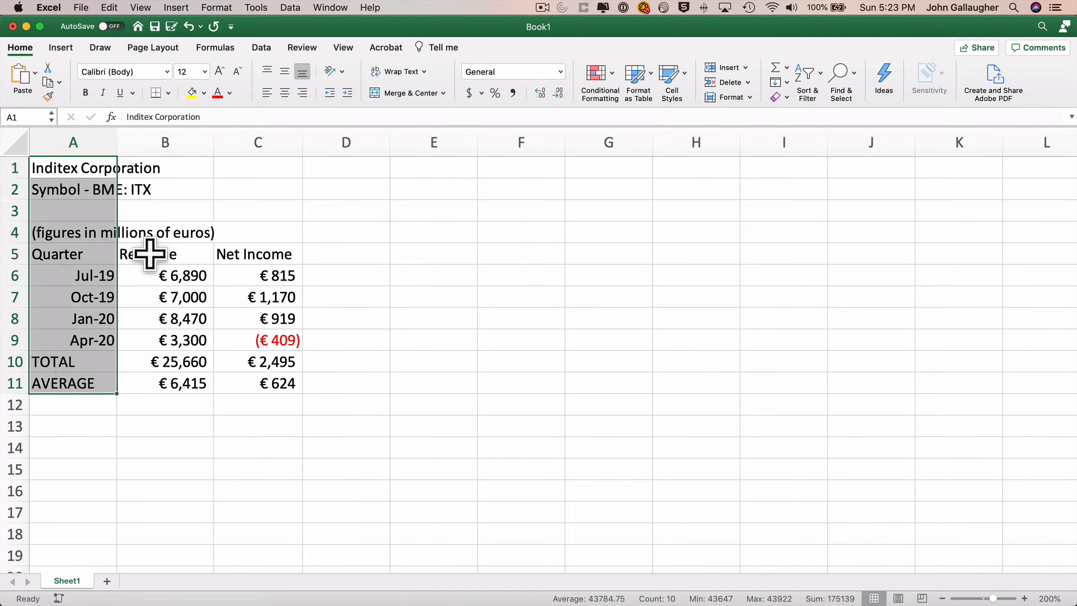
pyautogui.moveTo(150, 253); pyautogui.dragTo(234, 250)
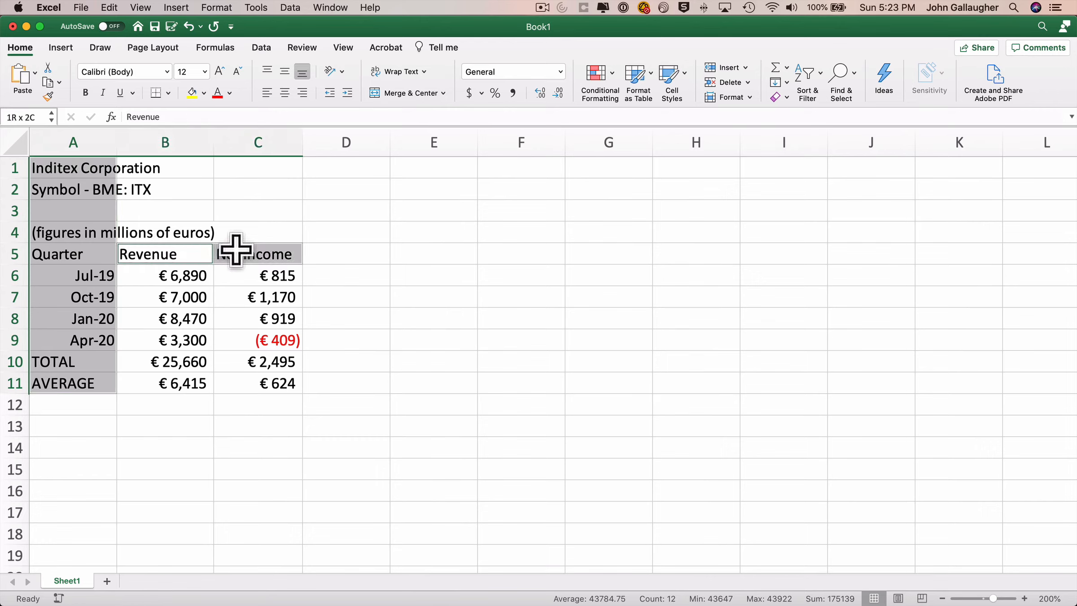
pyautogui.click(86, 93)
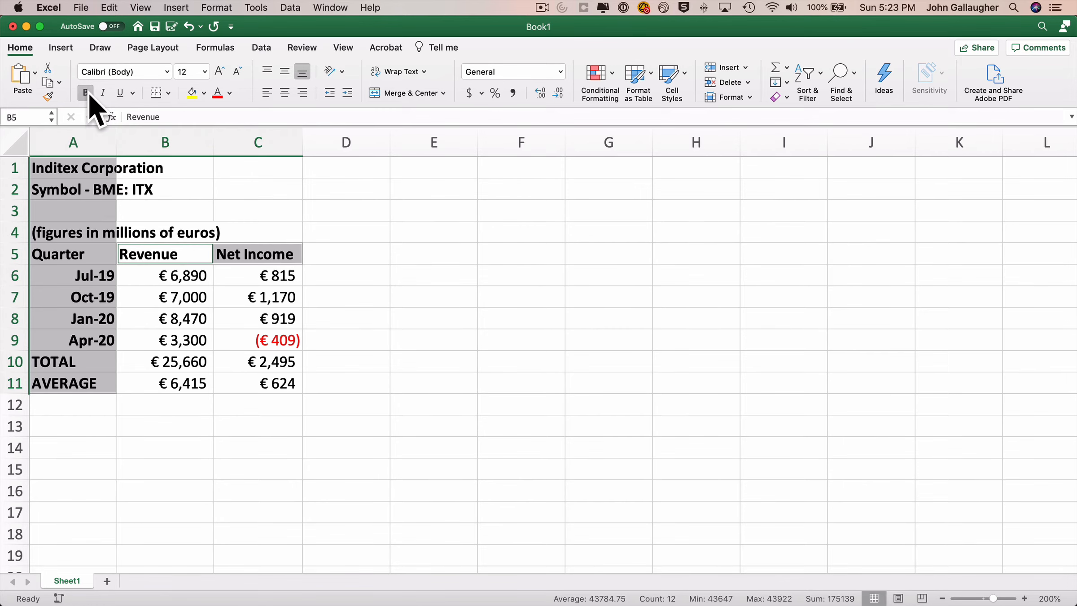
# - Format the note in cell A4 as italic, non-bold text at font size 10
pyautogui.click(54, 232)
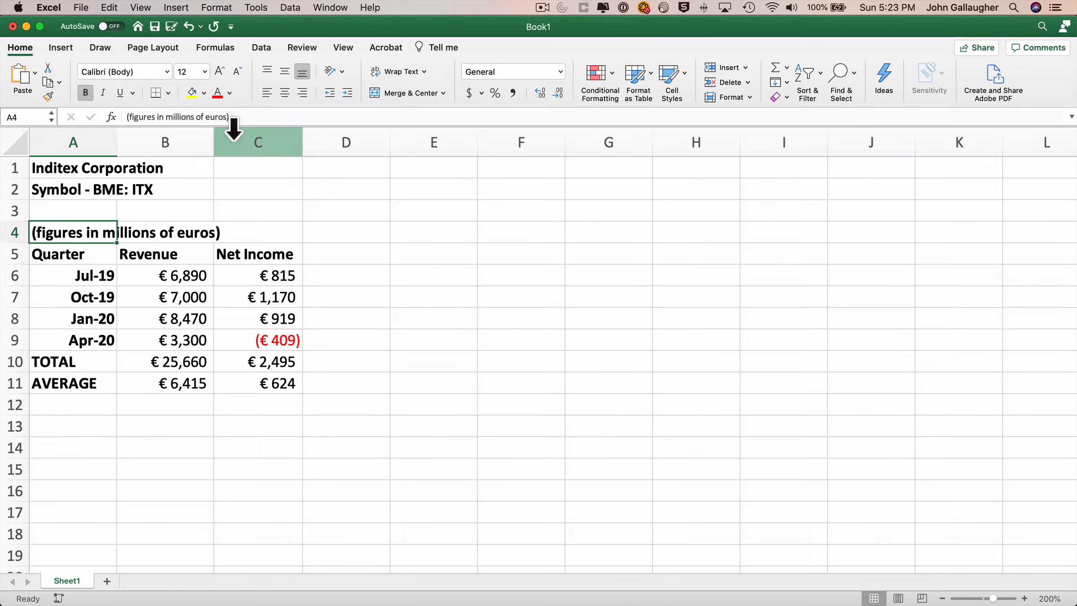
pyautogui.click(237, 71)
pyautogui.click(236, 71)
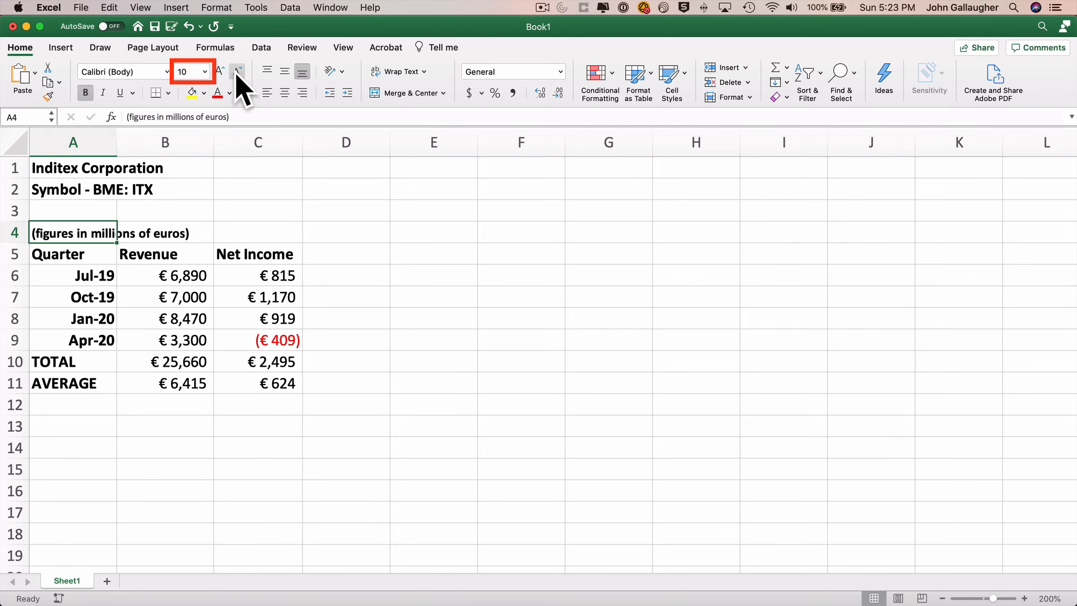
pyautogui.click(103, 92)
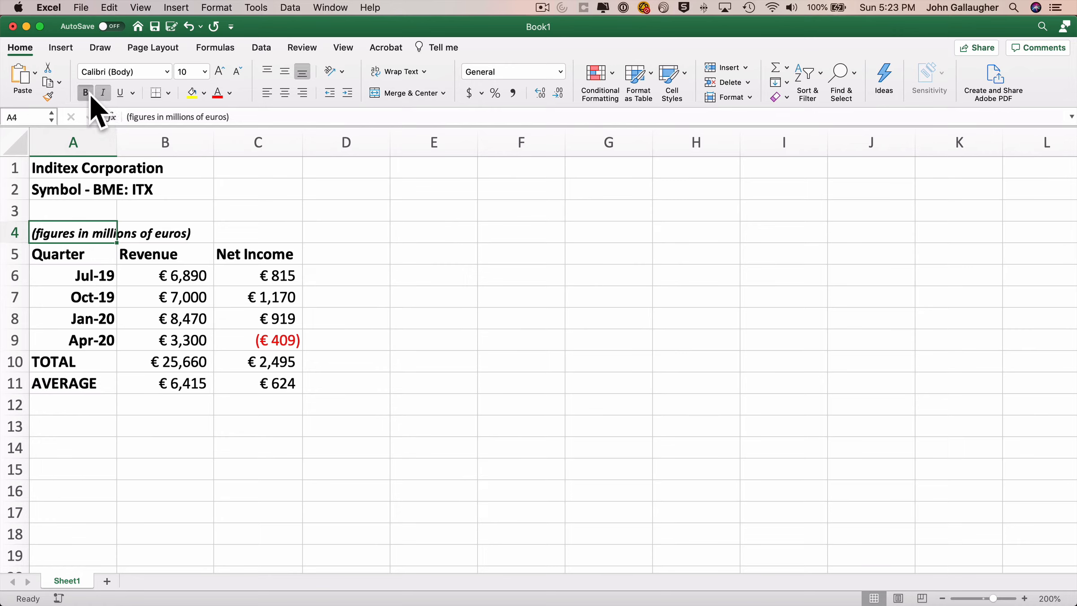
pyautogui.click(86, 93)
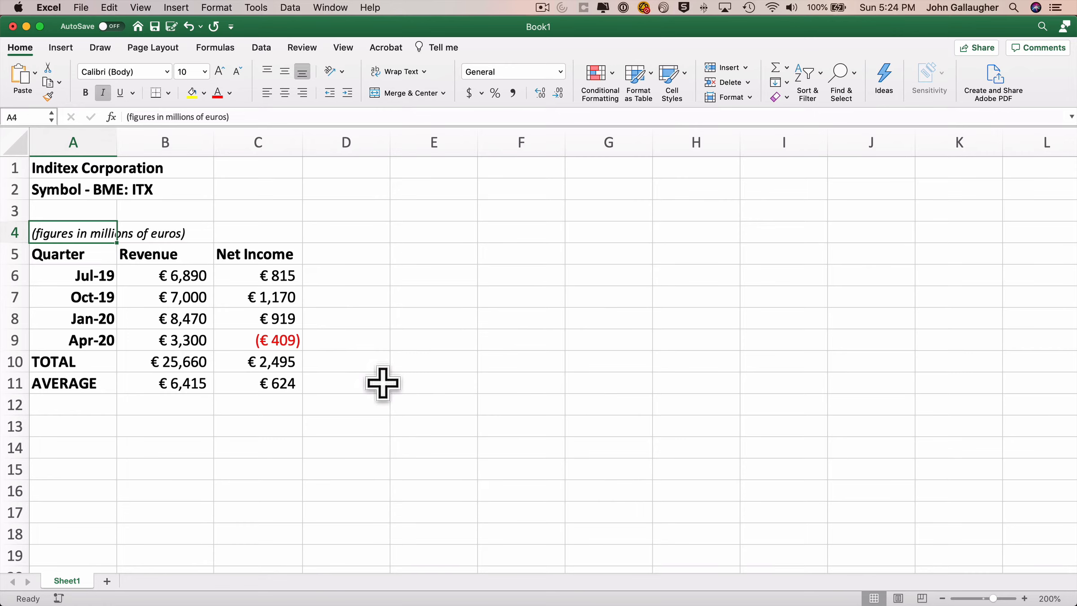
# - Left-align the quarter dates in cells A6:A9
pyautogui.moveTo(76, 274); pyautogui.dragTo(83, 345)
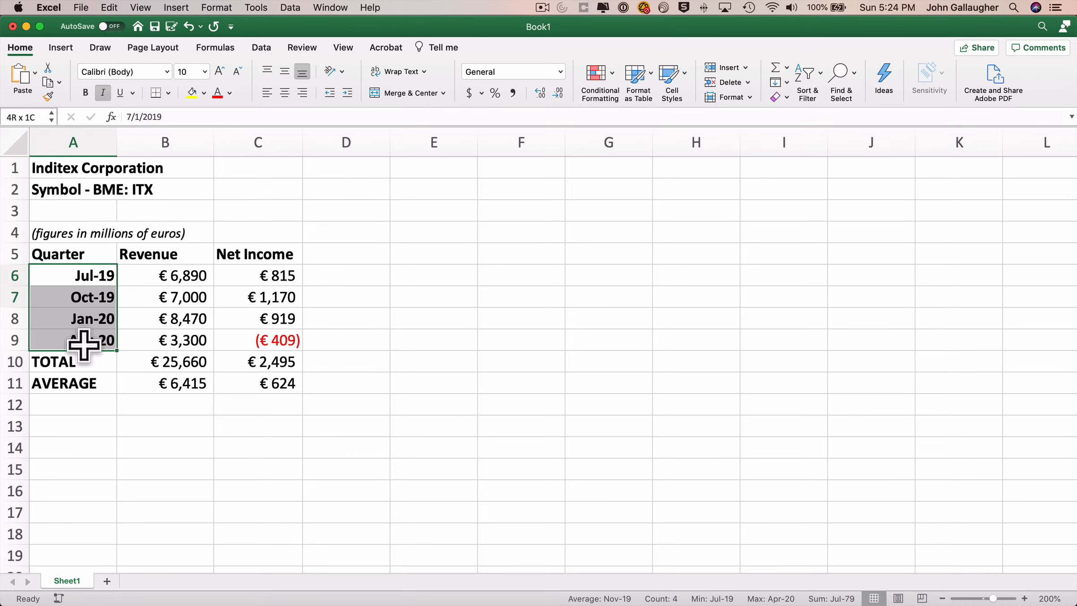
pyautogui.moveTo(83, 344); pyautogui.dragTo(83, 346)
pyautogui.click(266, 93)
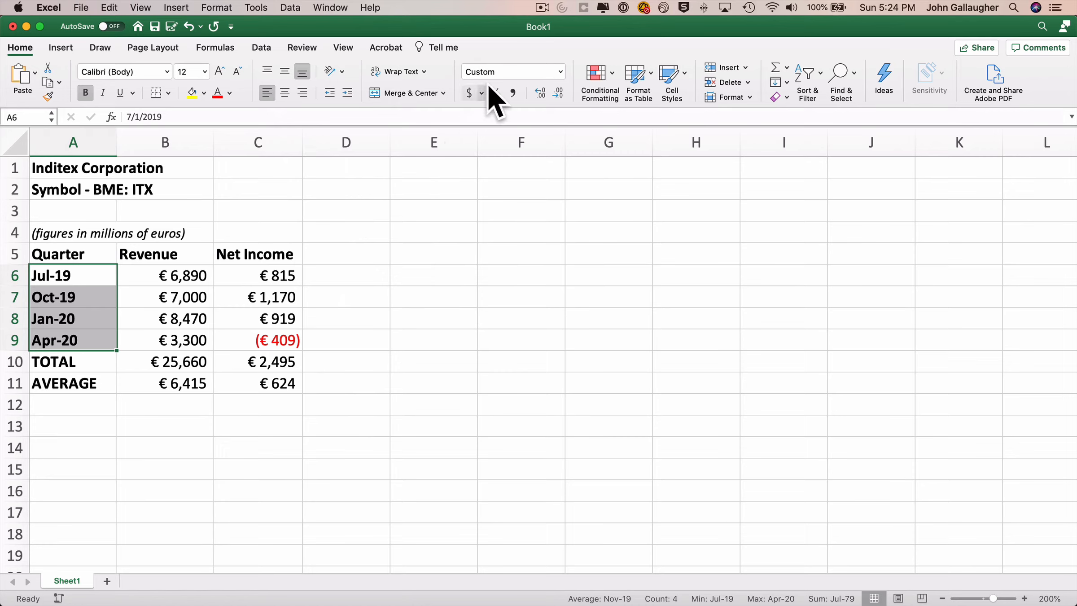
# - Try the Short Date format and the Long Date format on the quarter dates in A6:A9
pyautogui.click(561, 72)
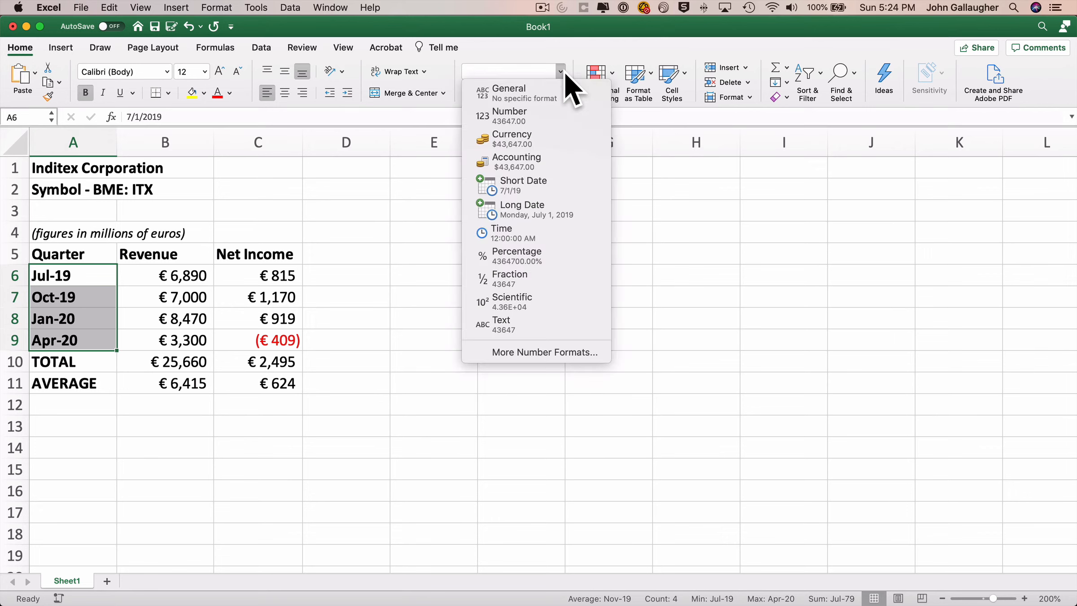
pyautogui.click(558, 187)
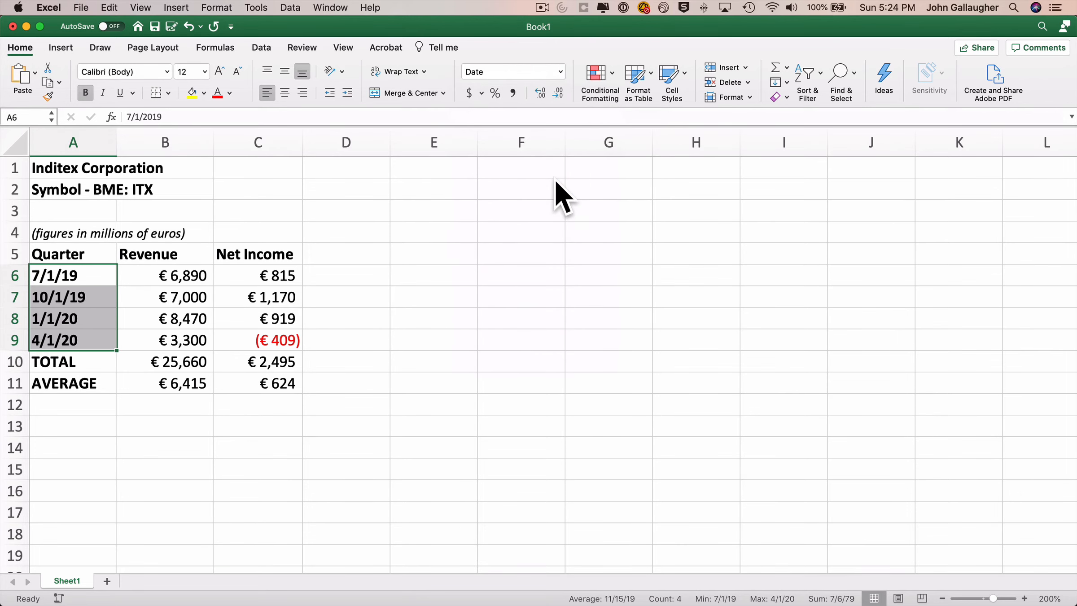
pyautogui.click(559, 71)
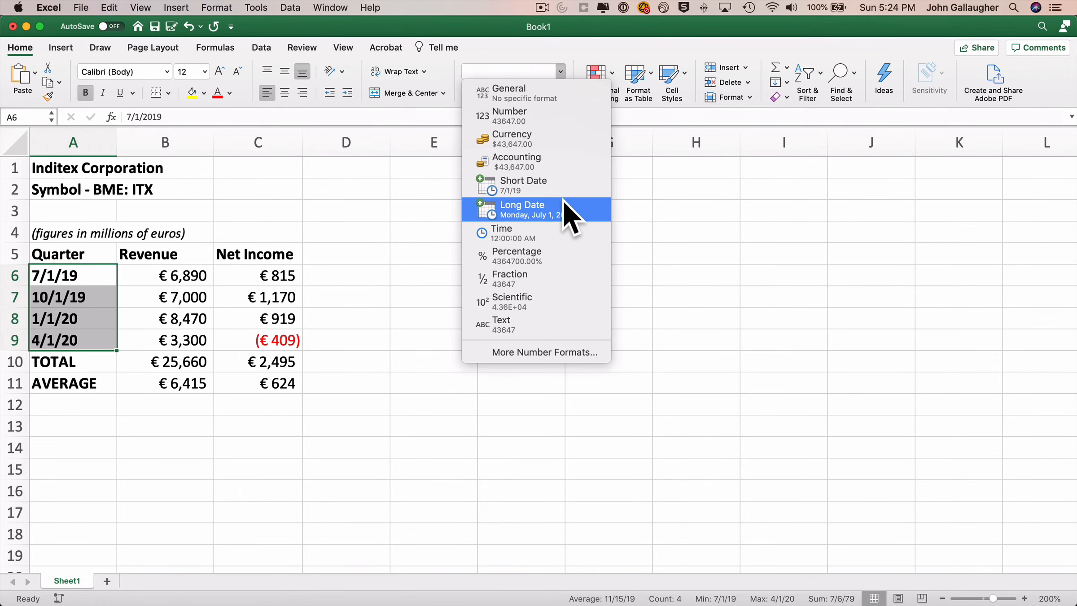
pyautogui.click(573, 204)
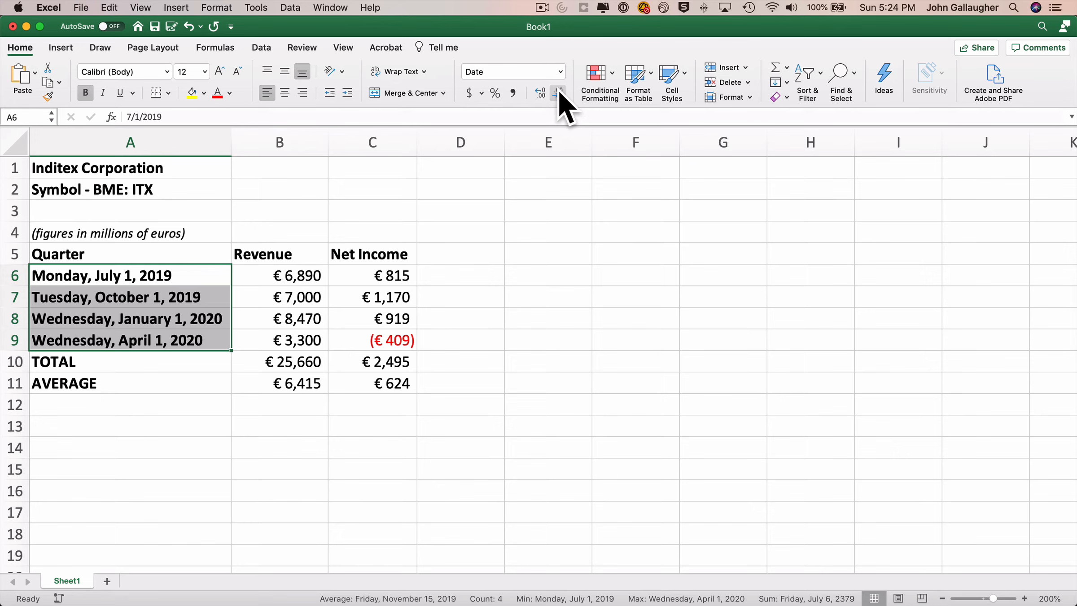
# - Format the quarter dates in A6:A9 with the abbreviated month and two-digit year date type "Mar-12"
pyautogui.click(560, 71)
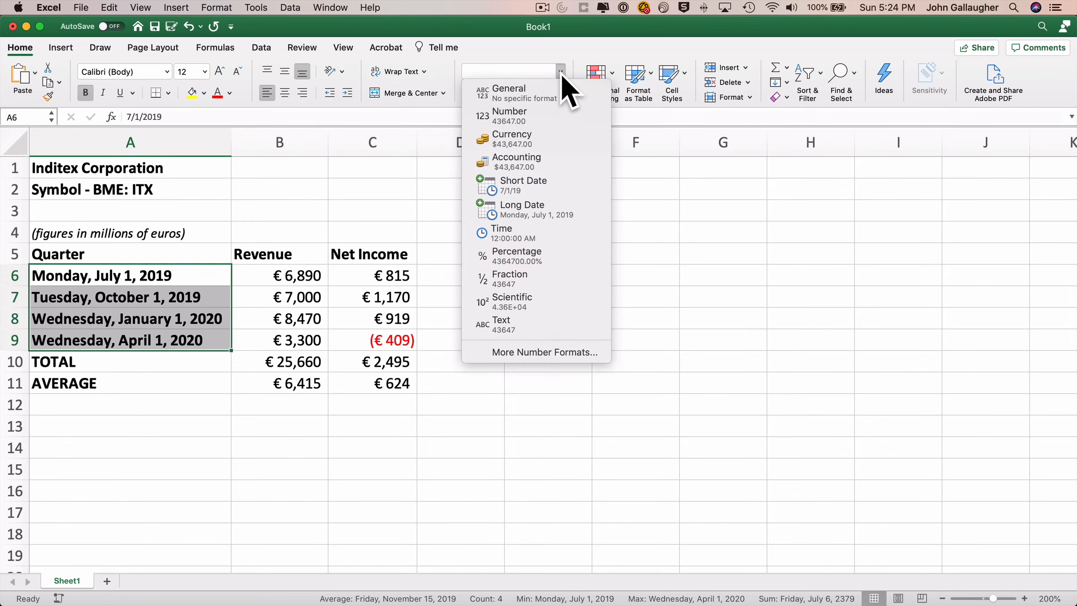
pyautogui.click(572, 344)
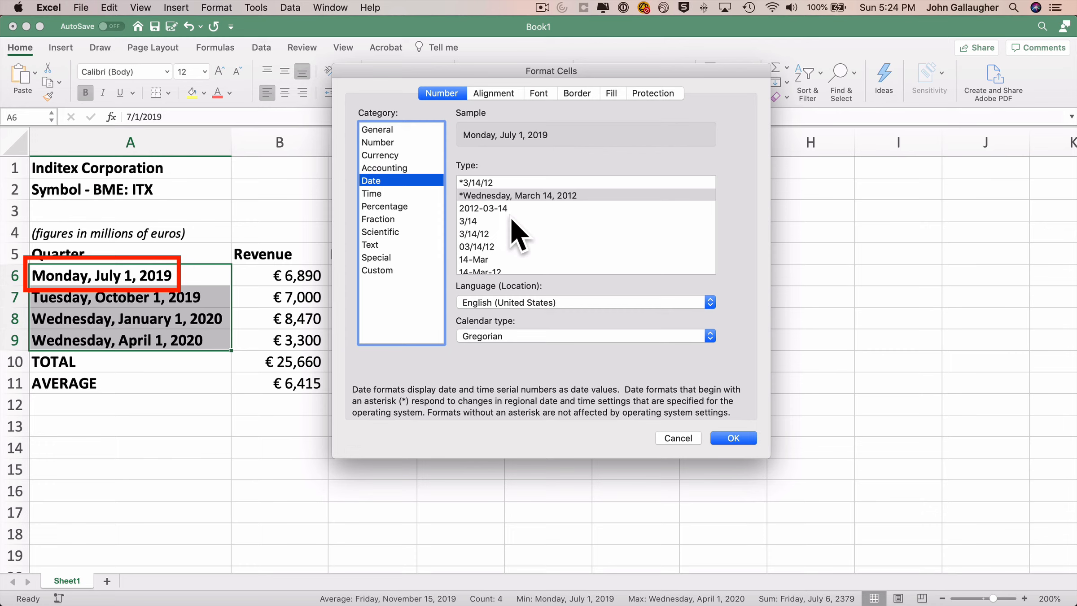
pyautogui.scroll(-3, 512, 220)
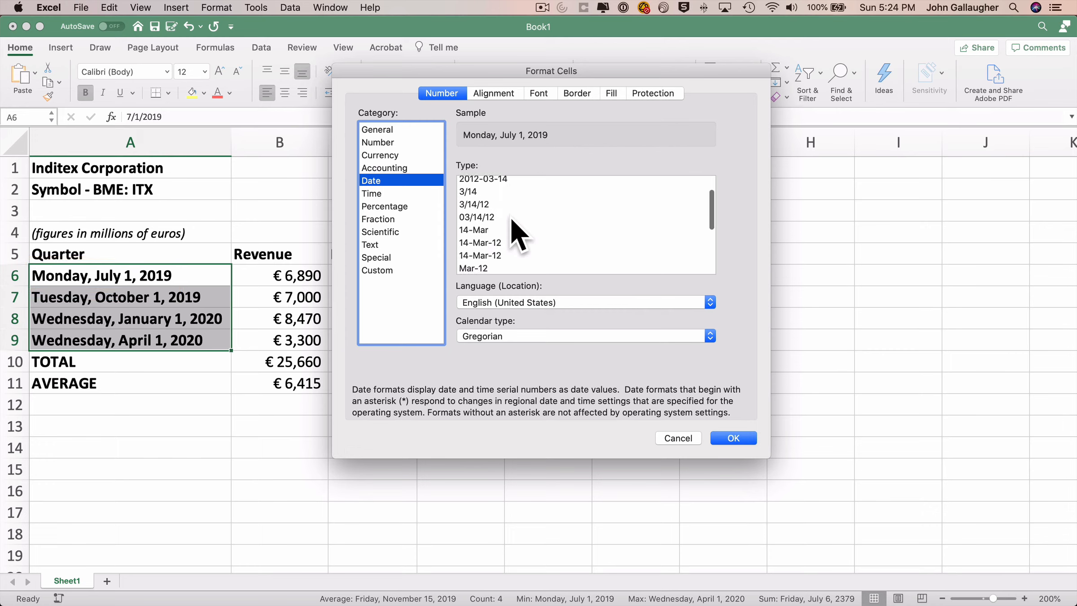
pyautogui.scroll(-2, 512, 220)
pyautogui.click(482, 238)
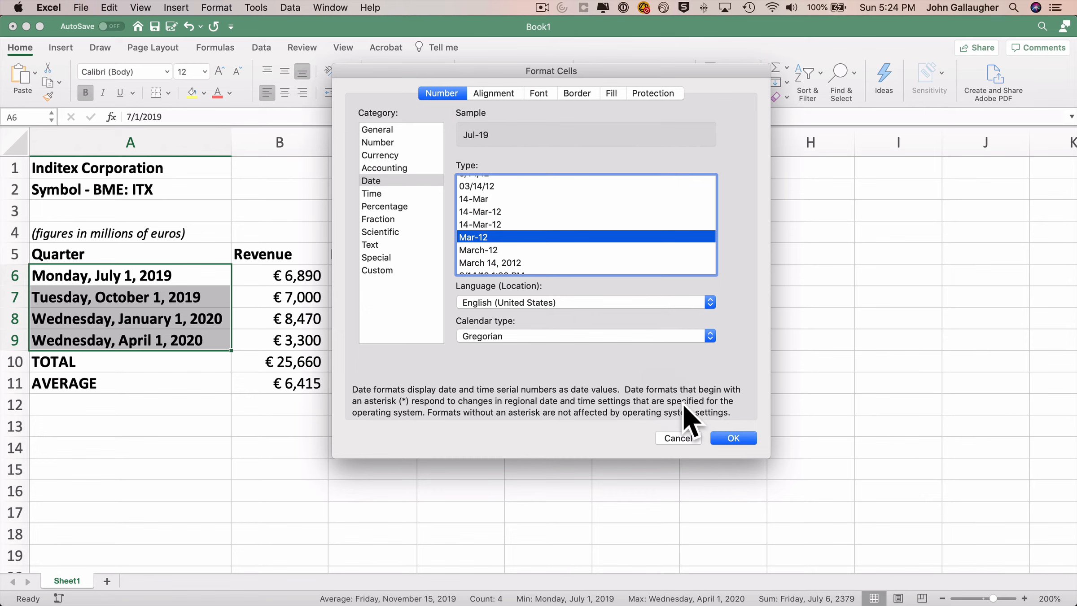
pyautogui.click(735, 437)
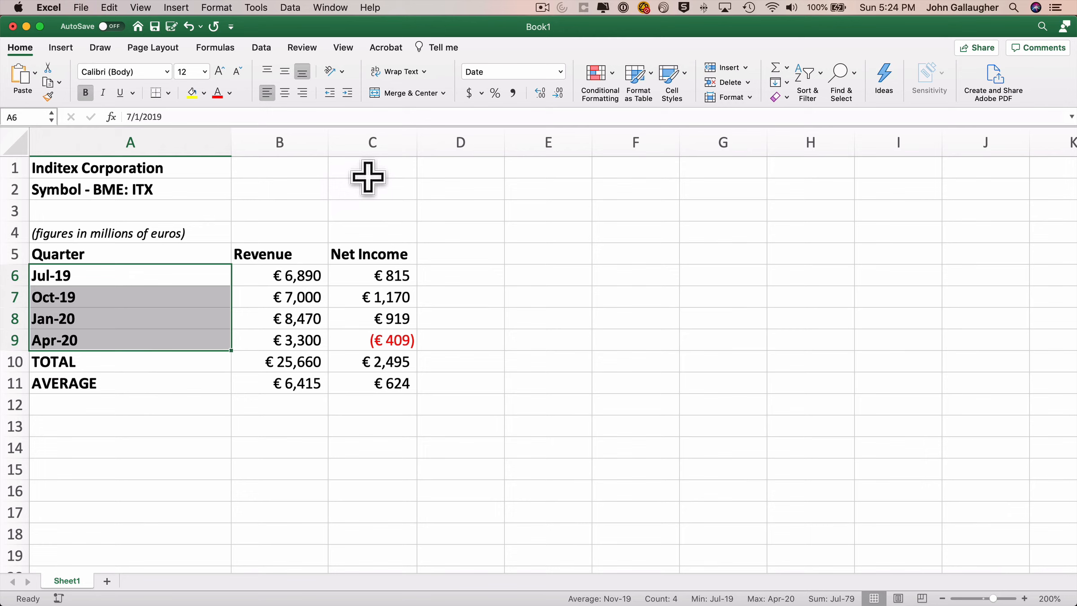
# - Give the quarter dates in A6:A9 a four-digit year with the custom number format [$-en-US]mmm-yyyy;@
pyautogui.click(561, 70)
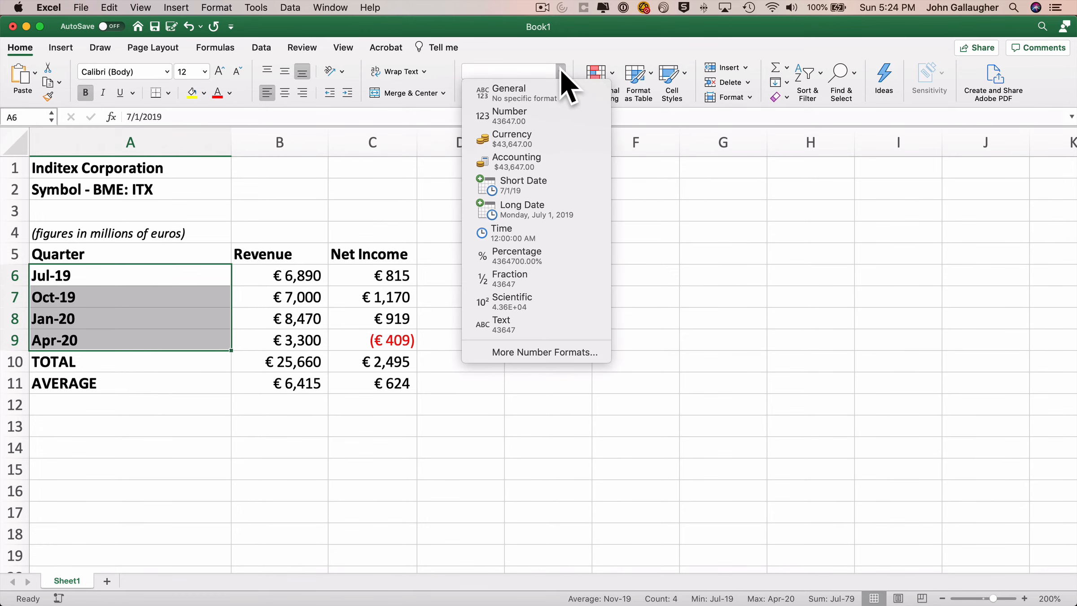
pyautogui.click(577, 349)
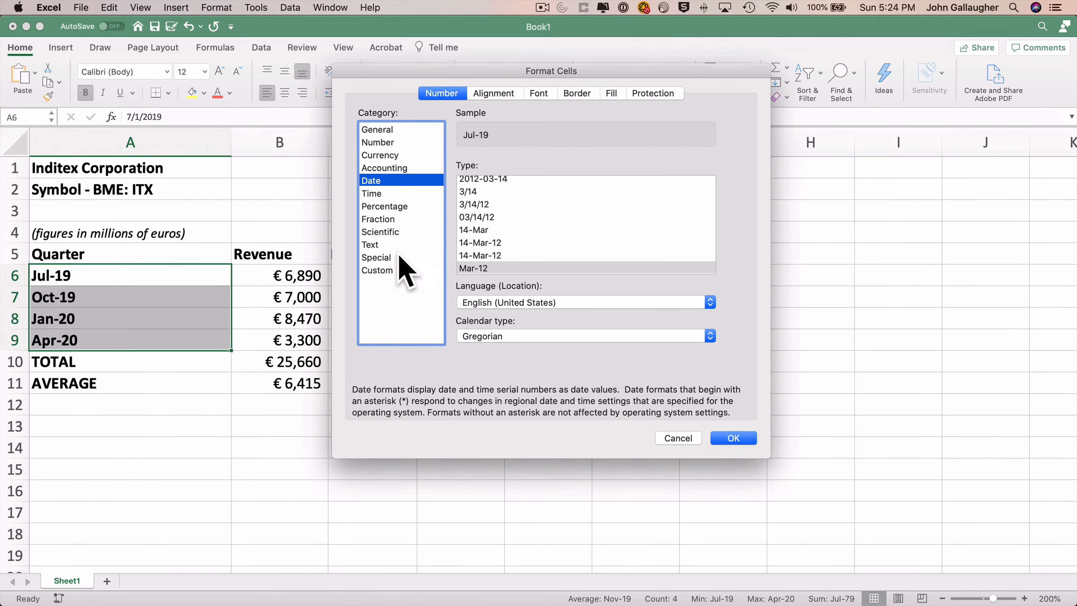
pyautogui.click(393, 269)
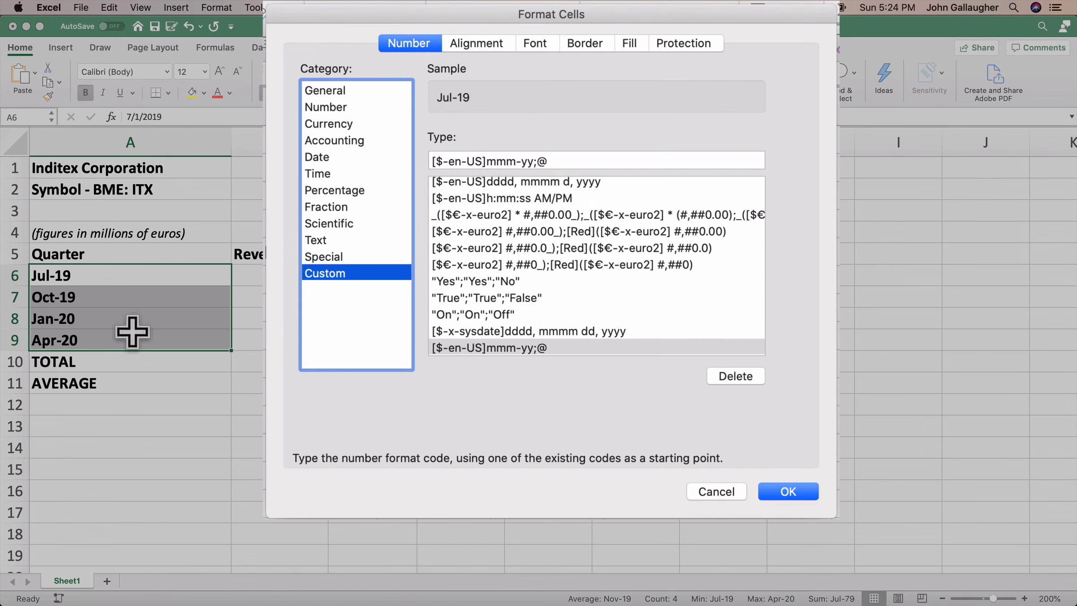
pyautogui.click(521, 161)
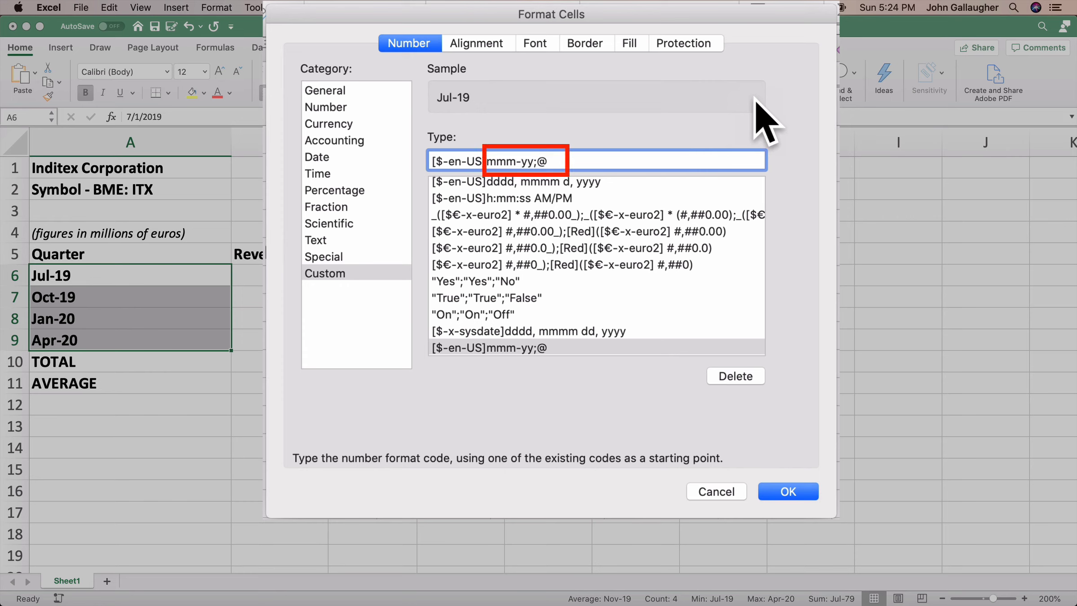
pyautogui.write('yy')
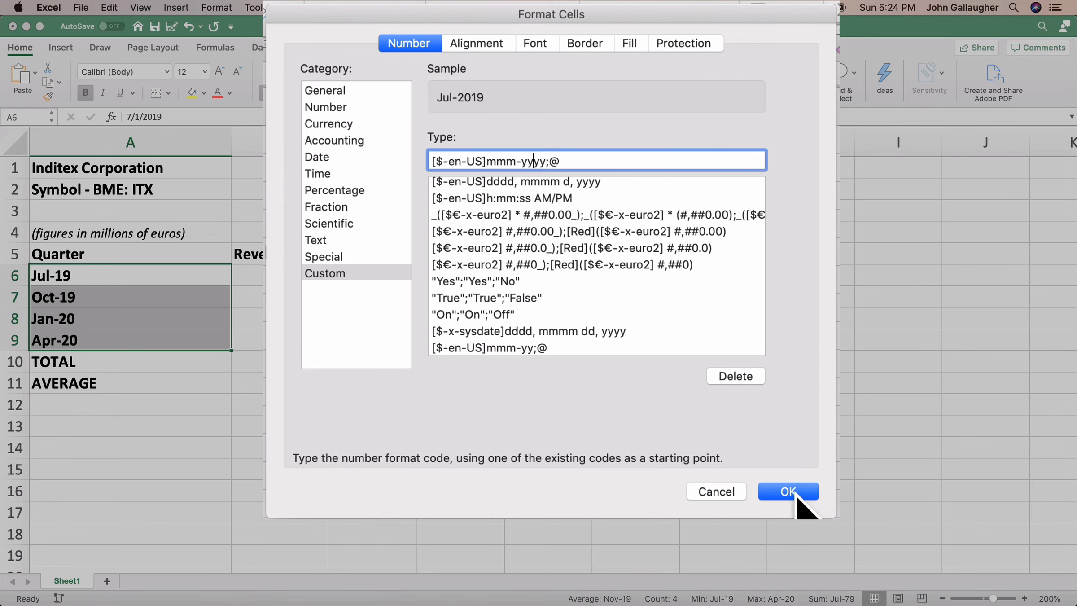
pyautogui.click(801, 496)
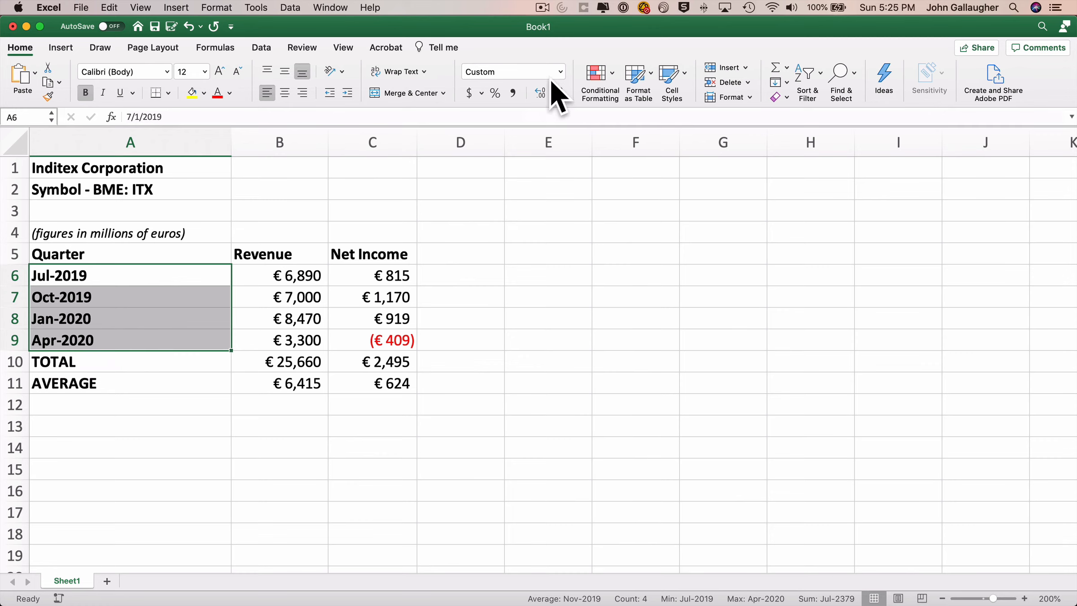
# - Replace the hyphen in the custom date format of A6:A9 with a space, making it [$-en-US]mmm yyyy;@
pyautogui.click(561, 72)
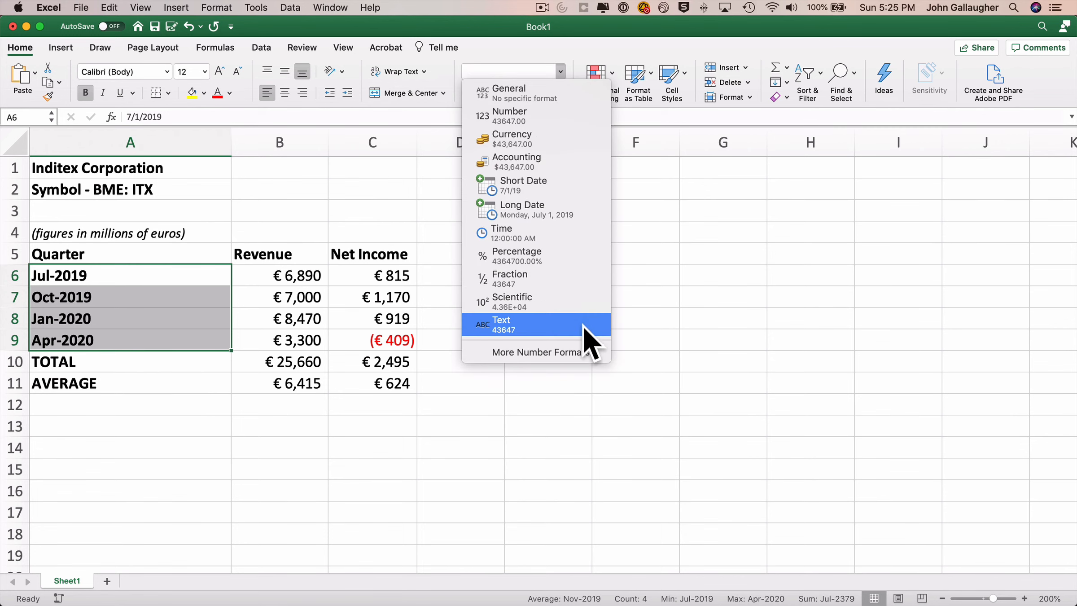
pyautogui.click(586, 352)
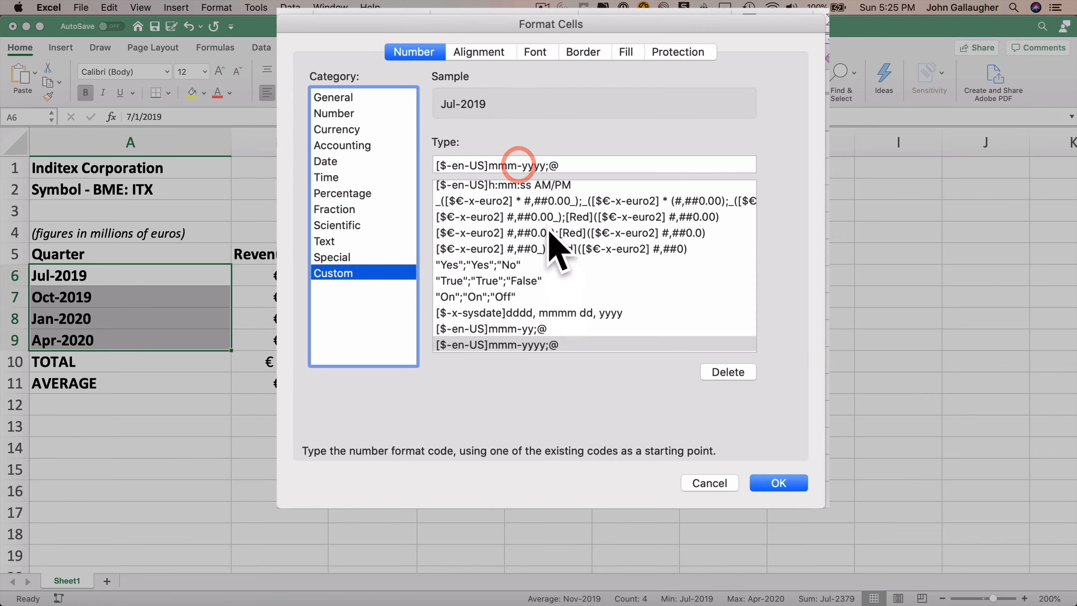
pyautogui.click(524, 166)
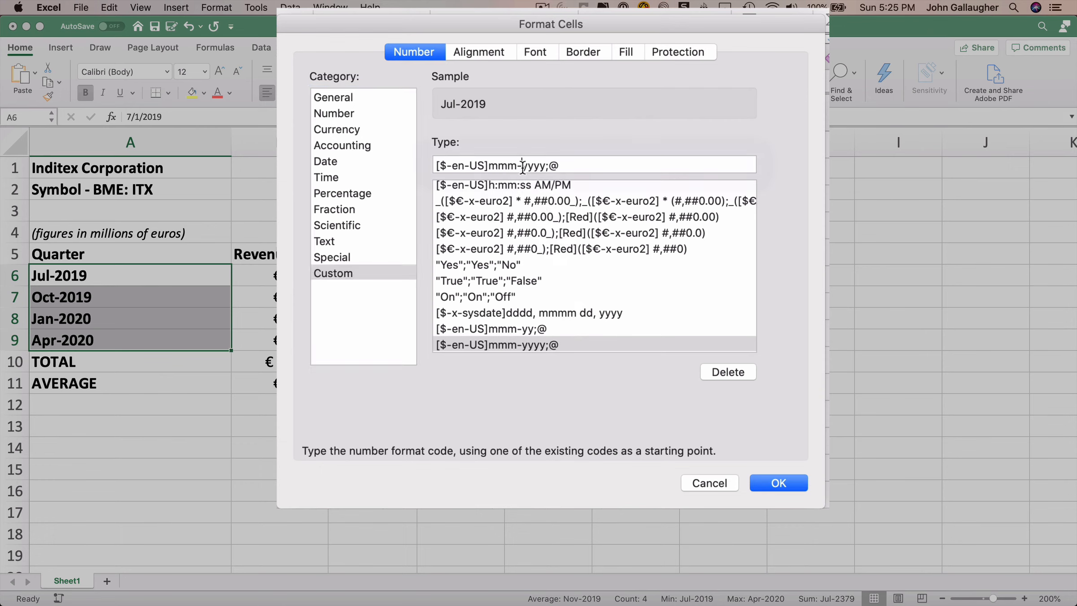
pyautogui.press('BackSpace')
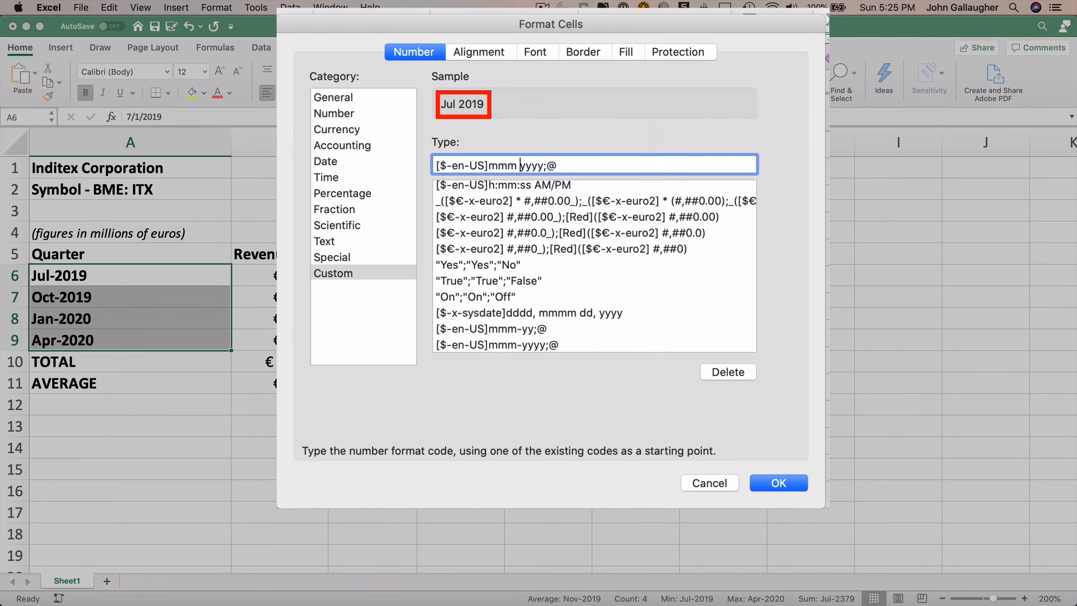
pyautogui.click(784, 483)
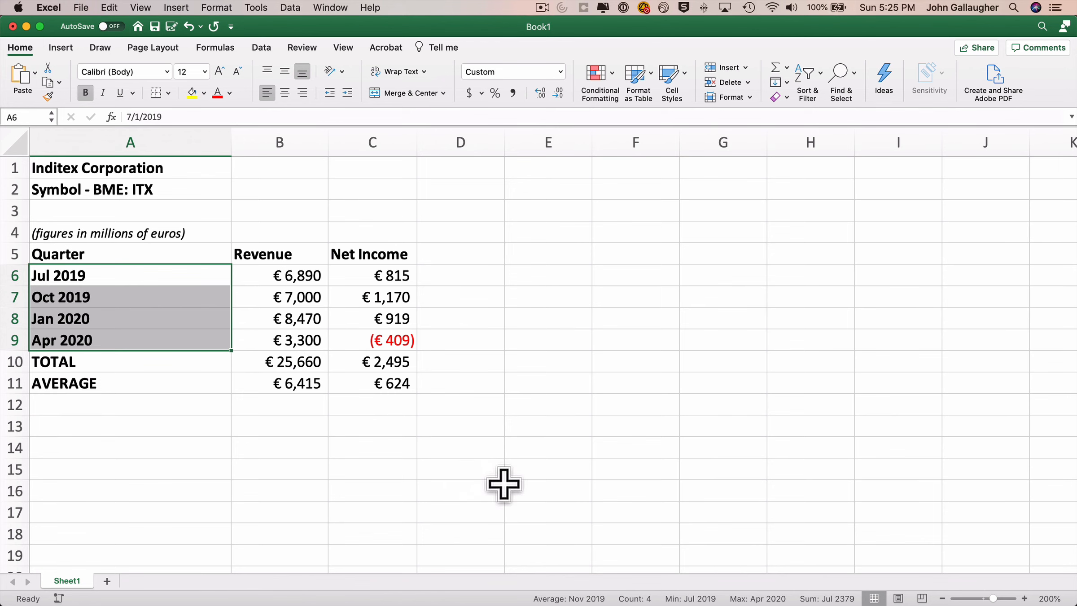
# - Switch to Chrome, search the web for "excel 365 custom date format codes" in a new tab, and open Microsoft's date formatting article
pyautogui.press('super+Tab')
pyautogui.press('super+Tab')
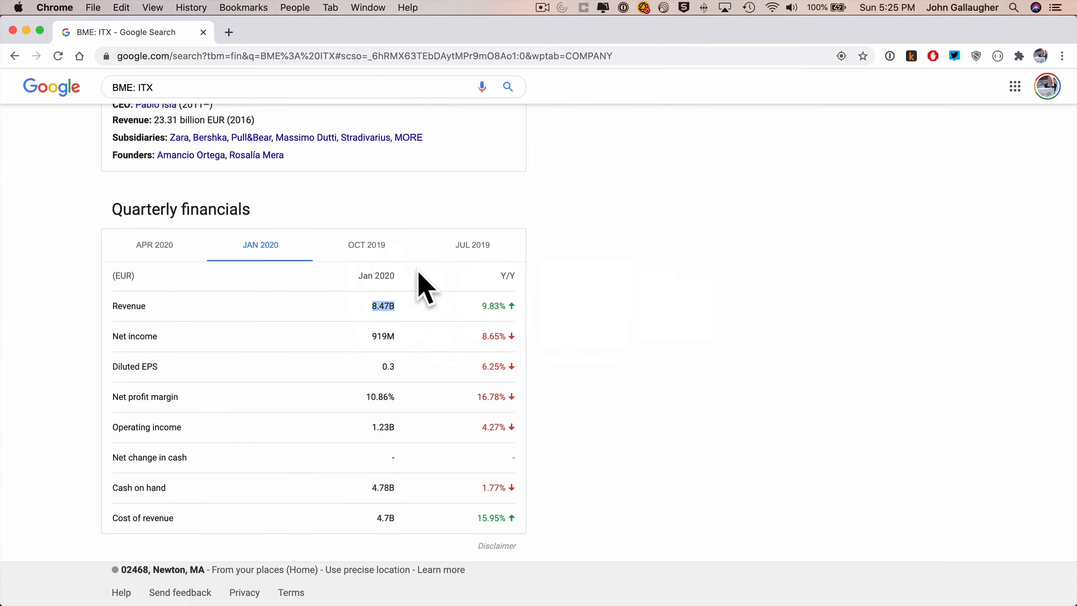
pyautogui.click(229, 32)
pyautogui.write('excel 365 custom date f')
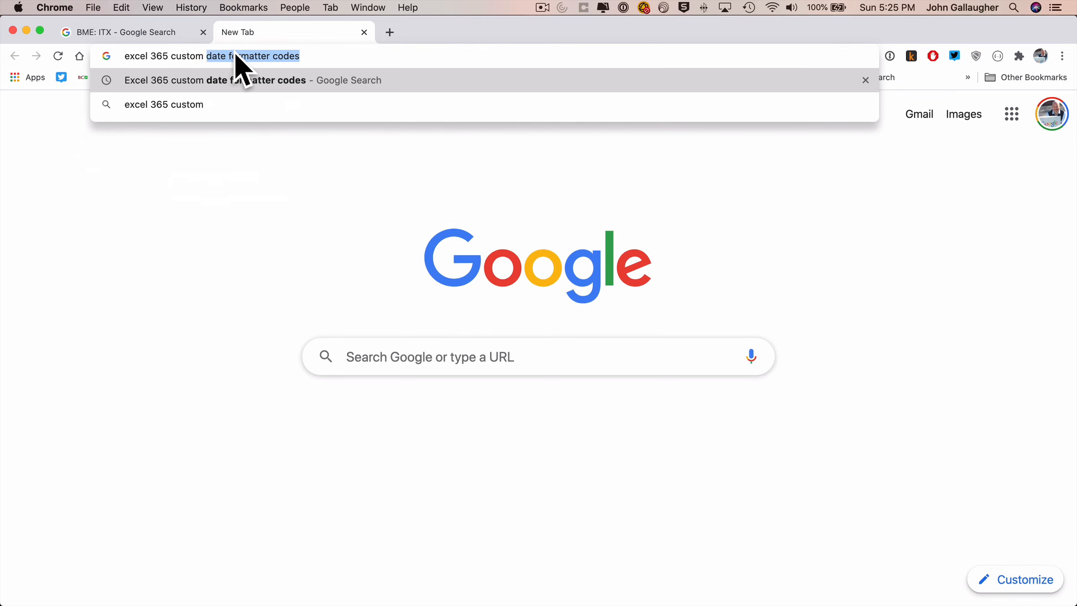
pyautogui.write('ormat codes')
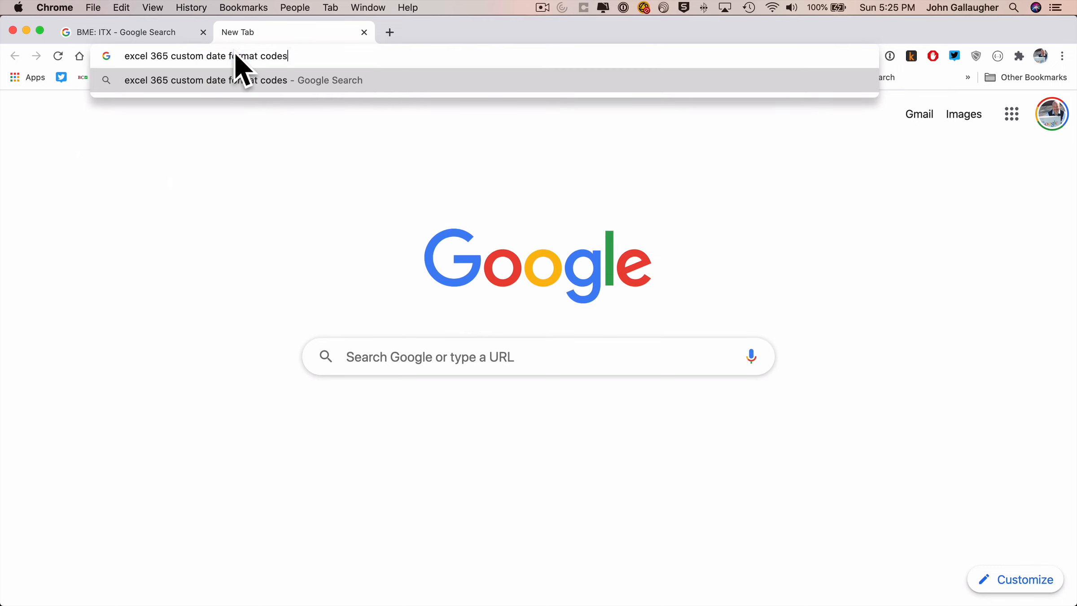
pyautogui.press('Return')
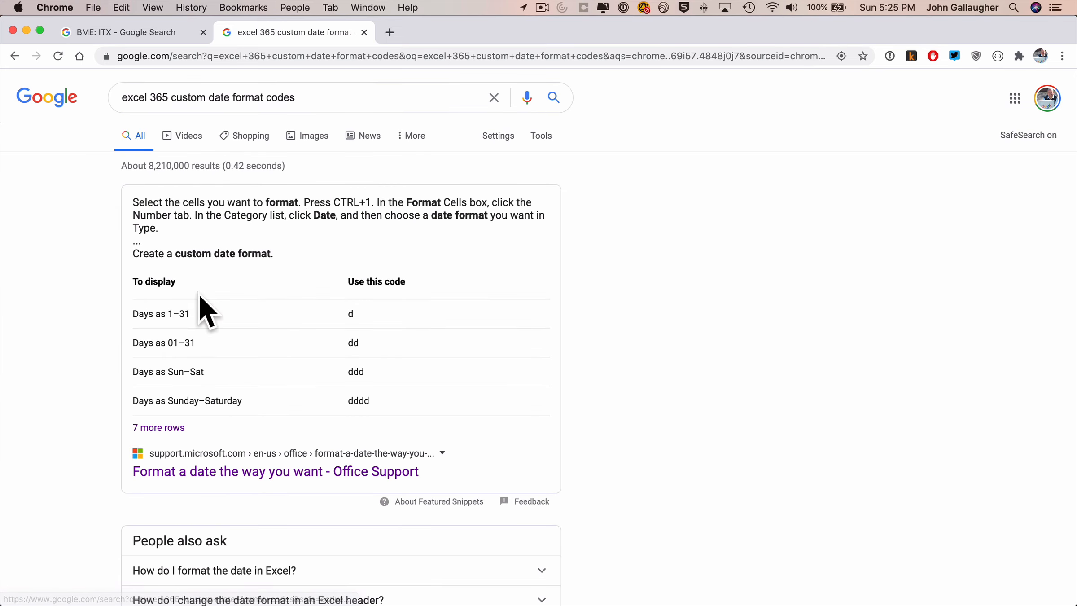
pyautogui.click(238, 471)
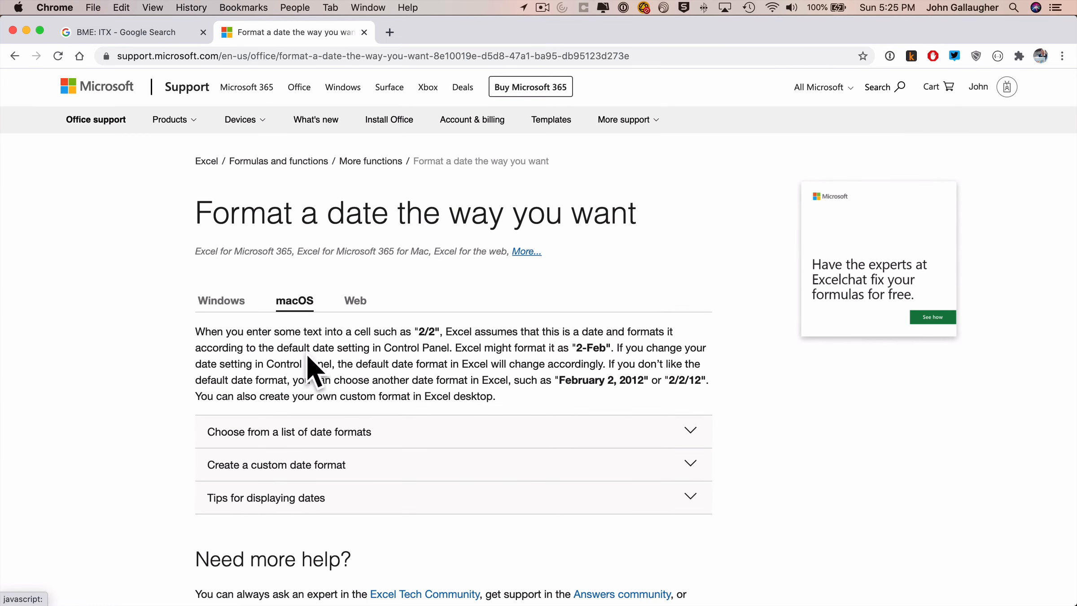
# - Review the table of month, day and year codes for custom date formats in the article, close its tab and return to Excel
pyautogui.scroll(-5, 341, 404)
pyautogui.scroll(3, 340, 404)
pyautogui.click(311, 357)
pyautogui.scroll(-6, 427, 420)
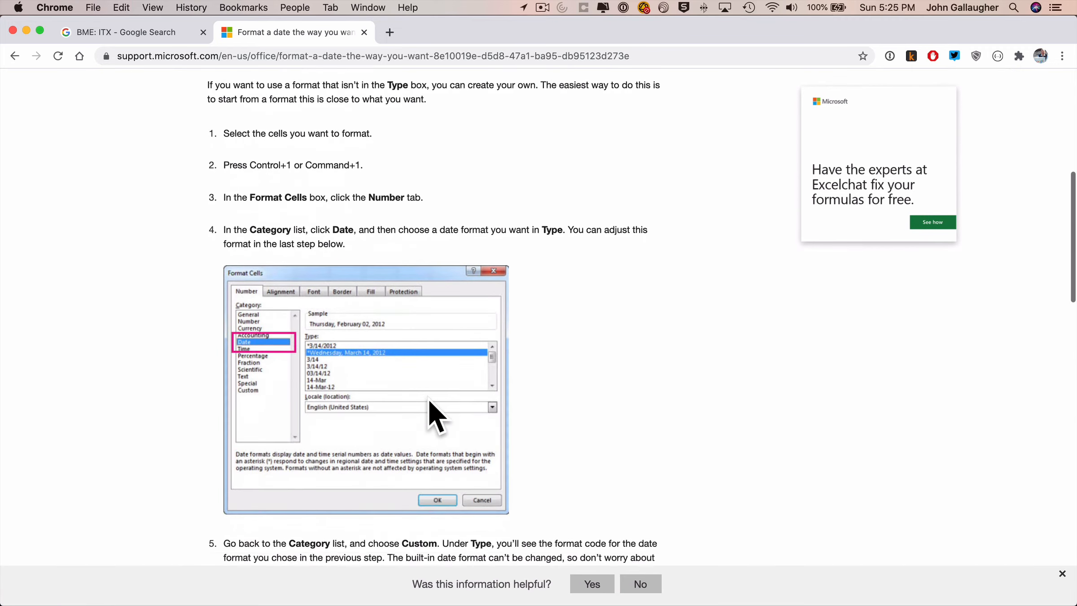
pyautogui.scroll(-15, 431, 415)
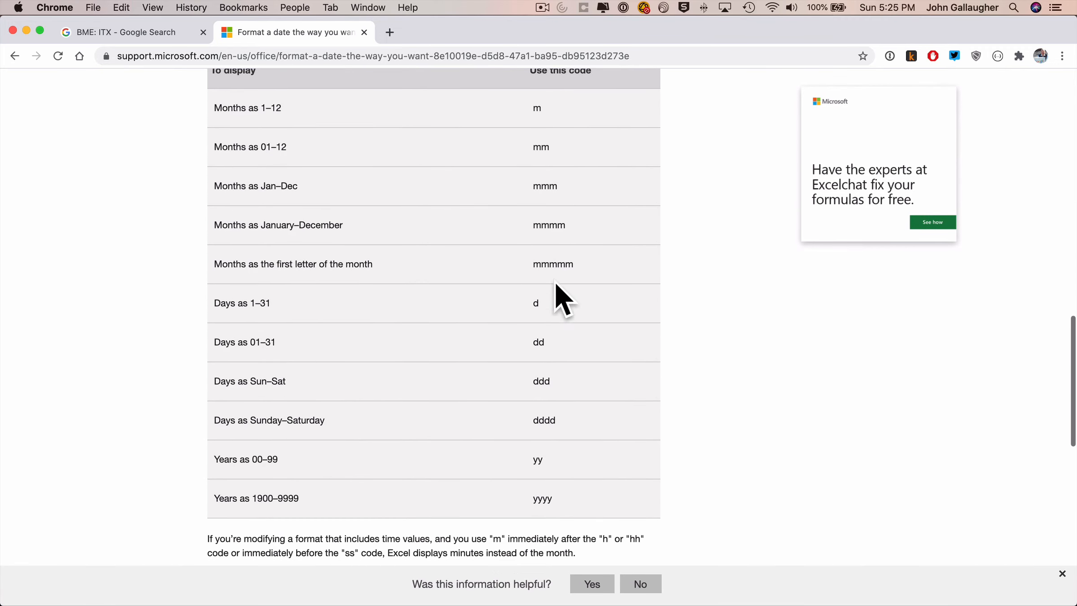
pyautogui.click(364, 32)
pyautogui.press('super+Tab')
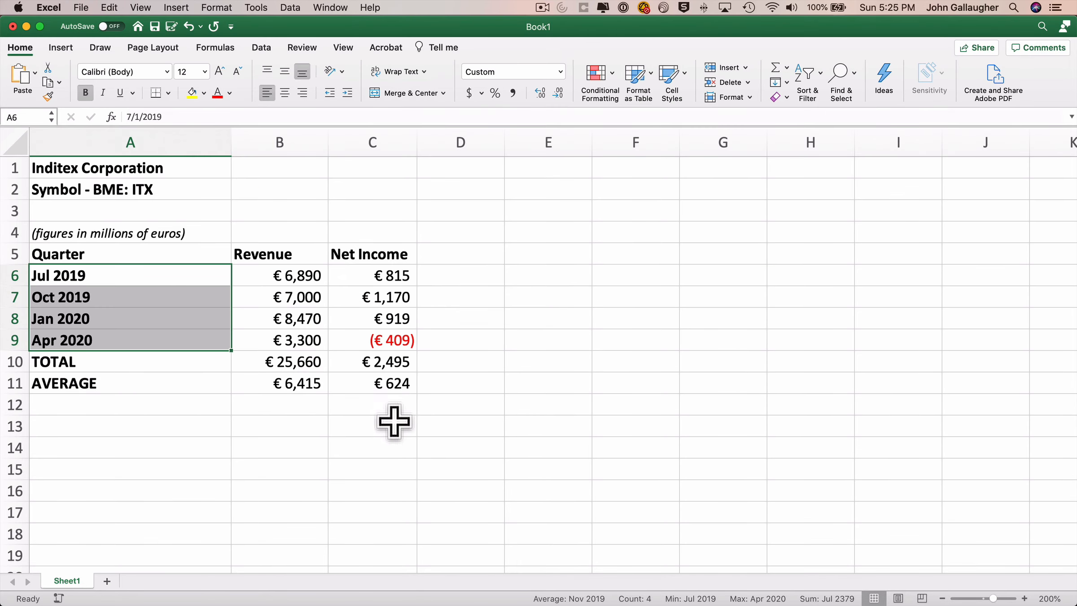
# - AutoFit column A to all its contents, and refit its width to only the entries in A5:A11
pyautogui.doubleClick(230, 142)
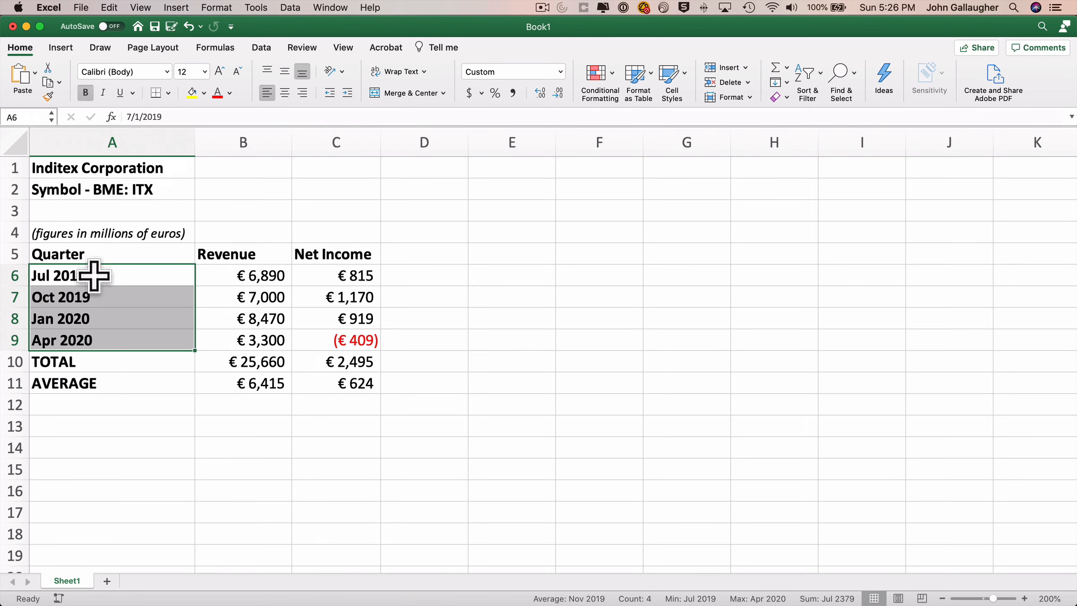
pyautogui.click(85, 254)
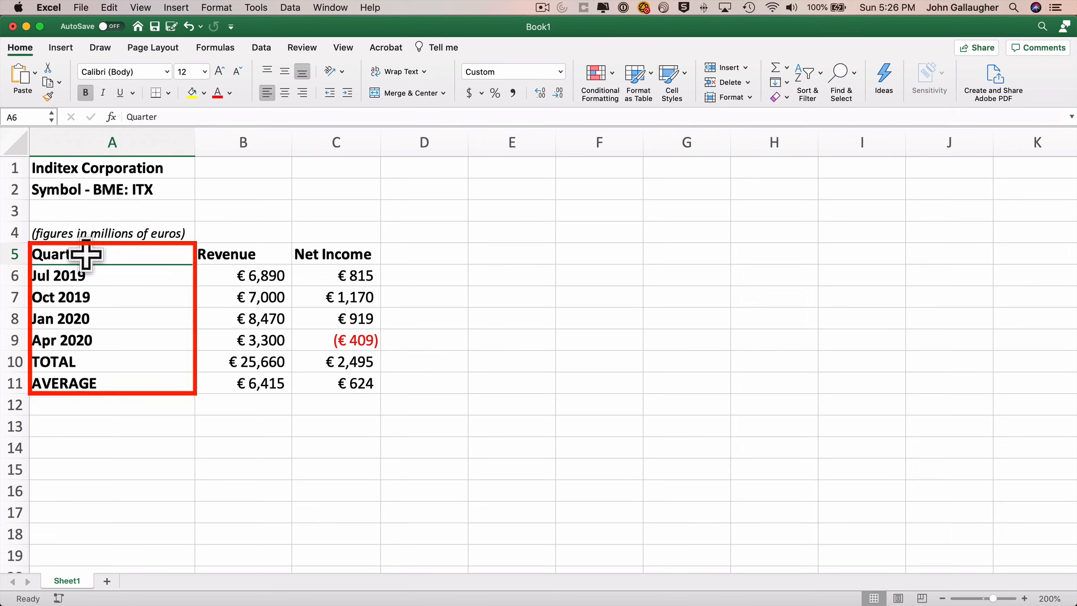
pyautogui.moveTo(85, 254); pyautogui.dragTo(87, 378)
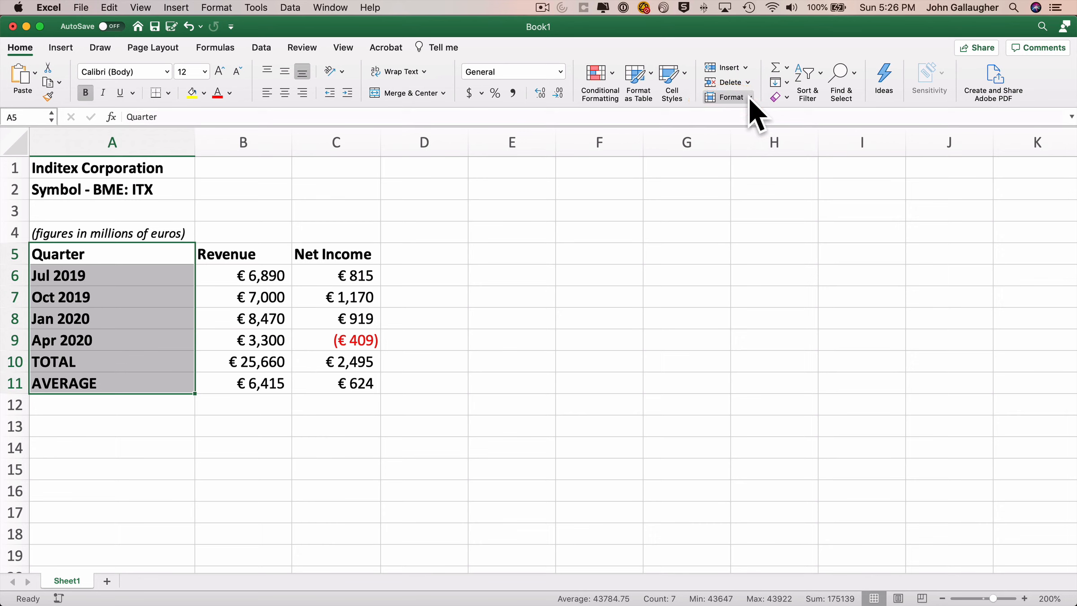
pyautogui.click(750, 97)
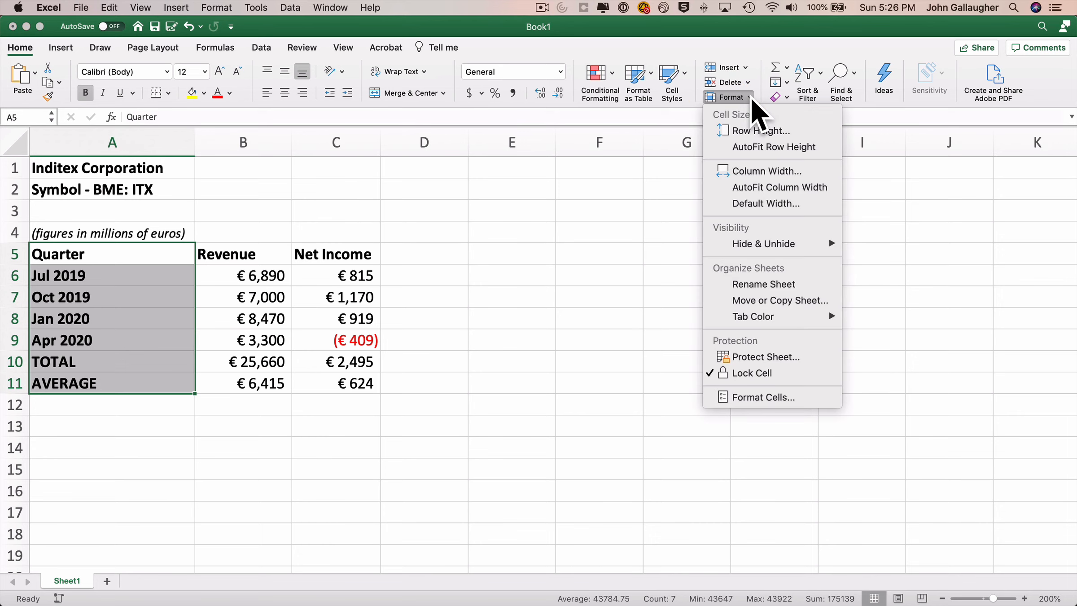
pyautogui.click(785, 188)
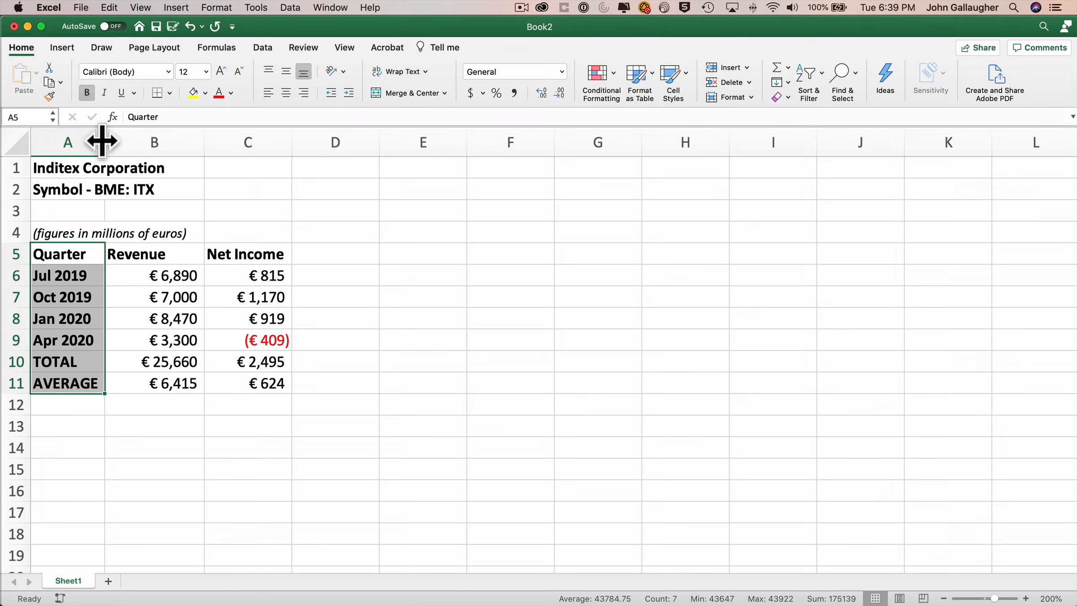
# - Widen column A to fit the note in A4, and refit it to A5:A11 with AutoFit Selection found by searching commands for "column width"
pyautogui.moveTo(102, 140); pyautogui.dragTo(192, 142)
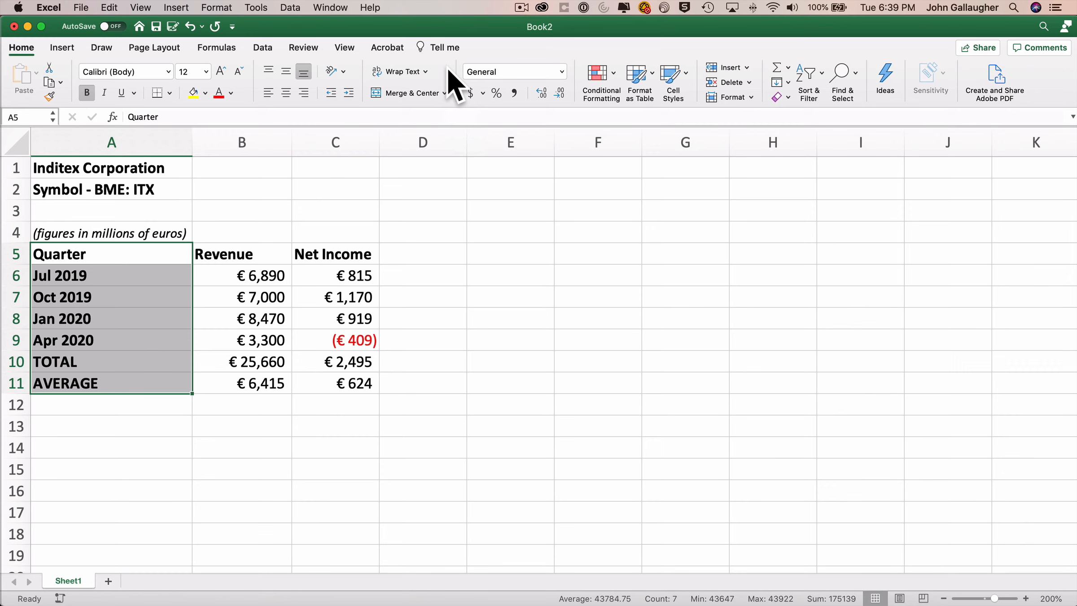
pyautogui.click(435, 41)
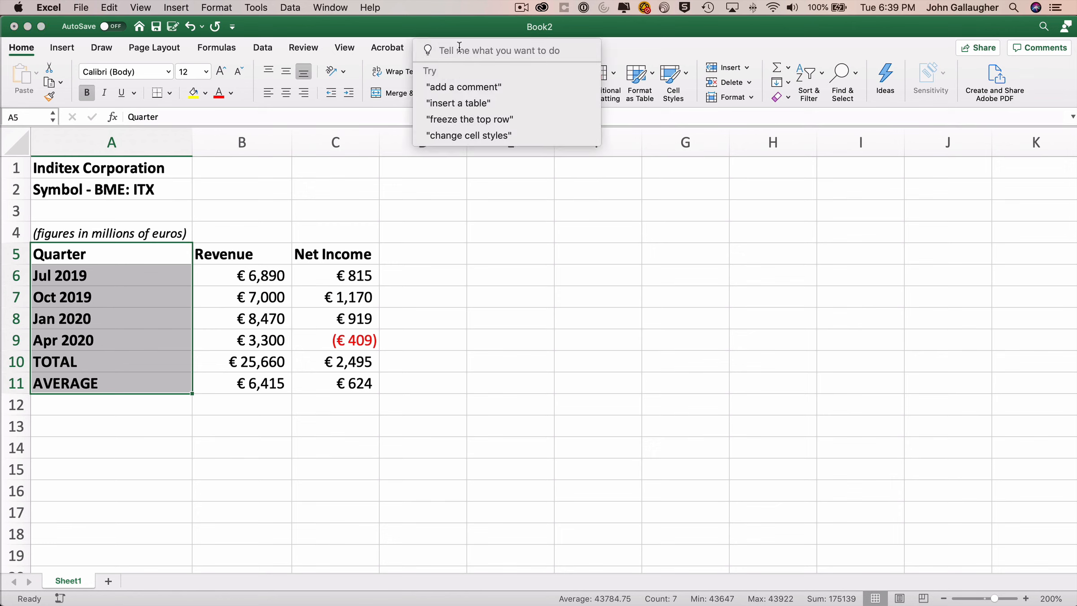
pyautogui.write('column width')
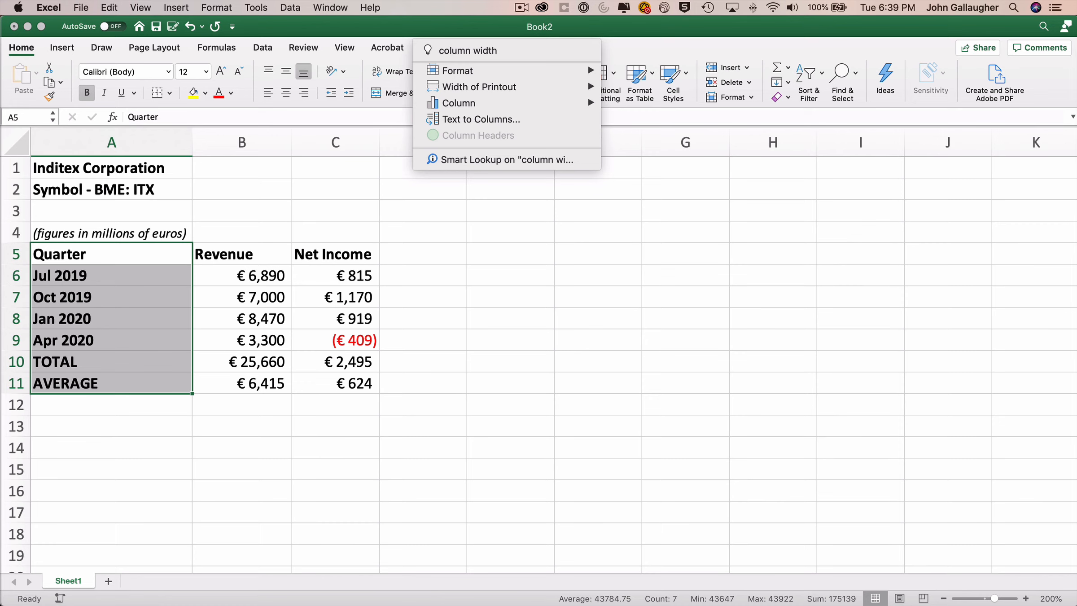
pyautogui.press('Down')
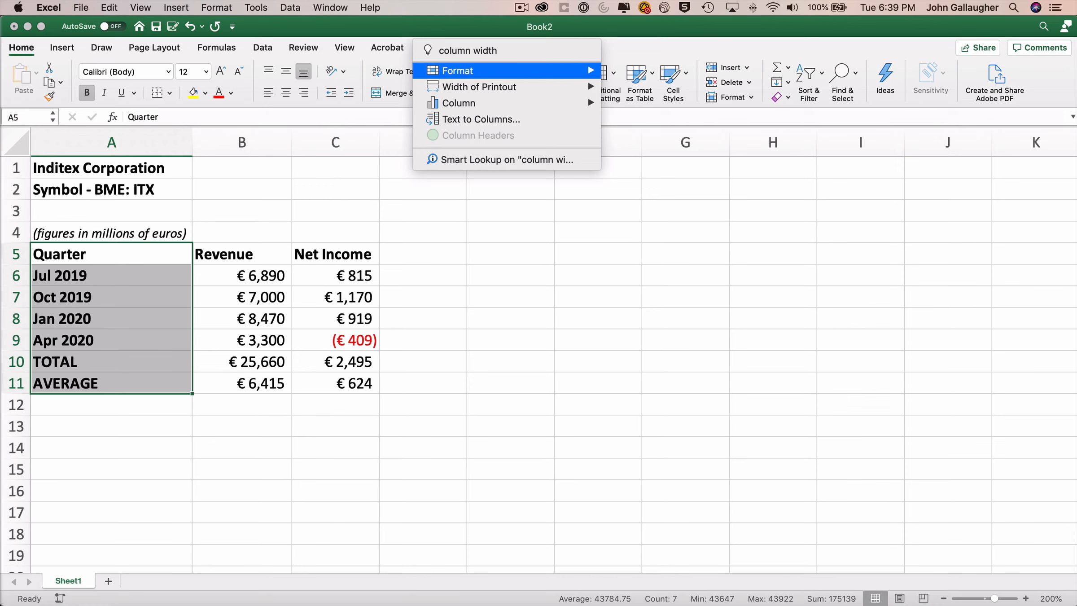
pyautogui.press('Right')
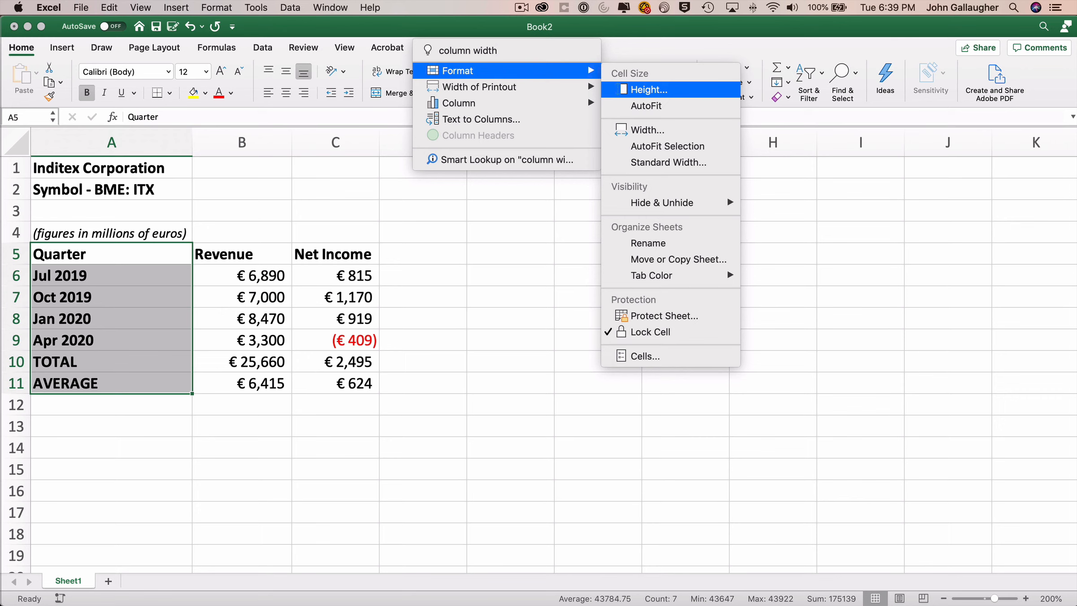
pyautogui.press('Down')
pyautogui.press('Down')
pyautogui.press('Down')
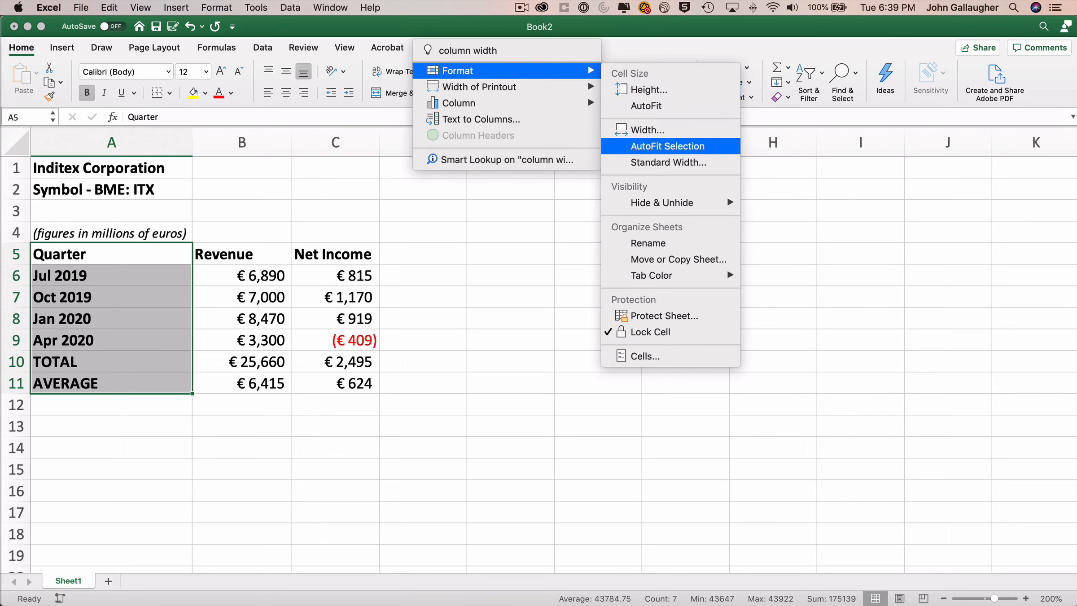
pyautogui.press('Return')
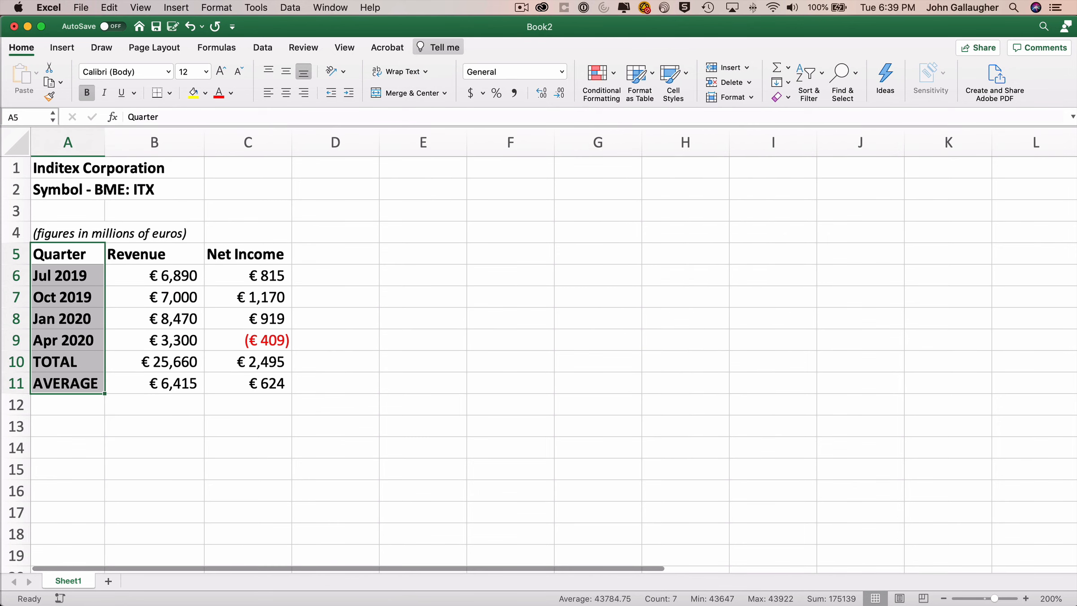